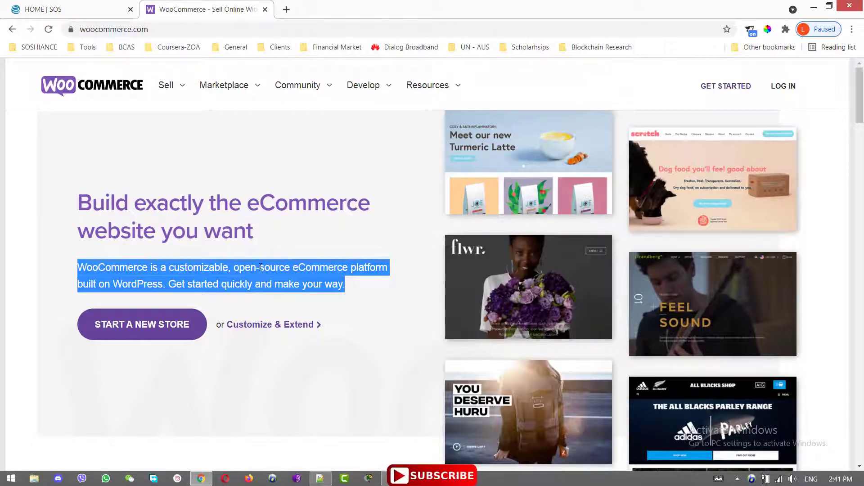
# Close the WooCommerce website and open the WordPress admin dashboard of the SOS store.
pyautogui.click(266, 10)
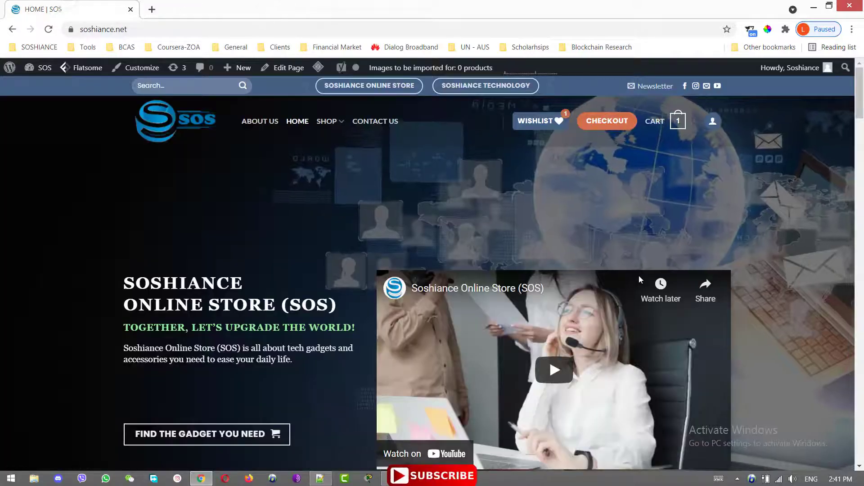
pyautogui.scroll(-5, 638, 275)
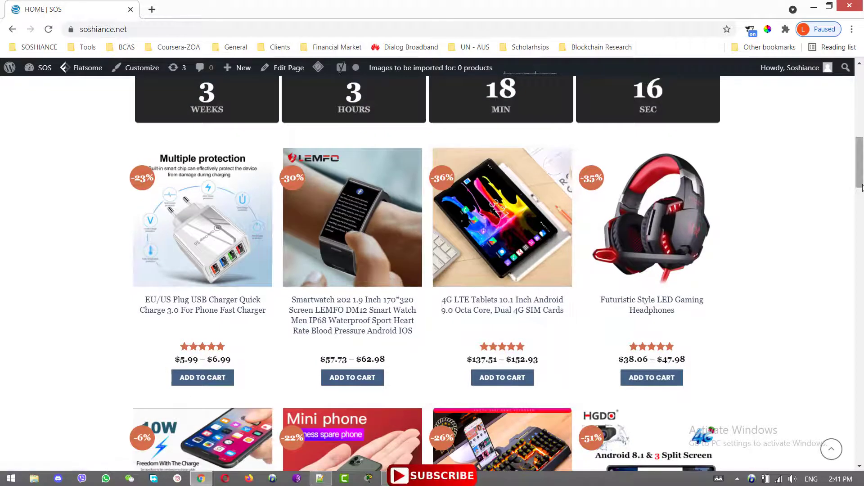
pyautogui.moveTo(860, 176); pyautogui.dragTo(853, 81)
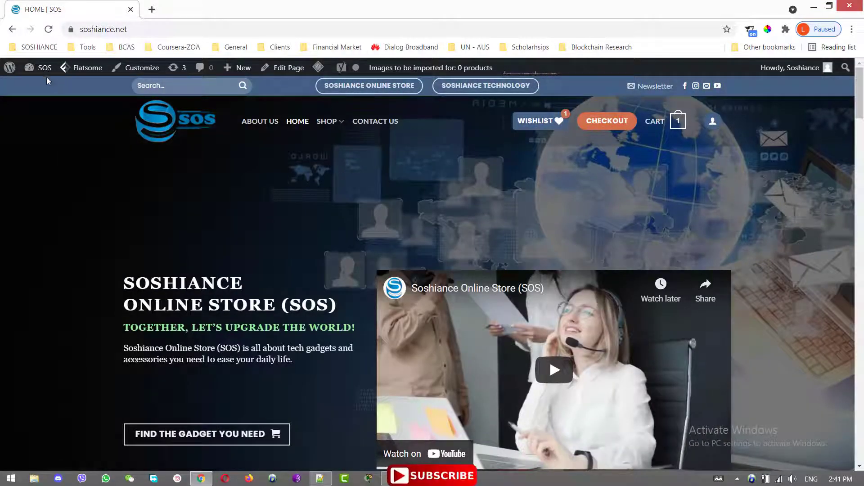
pyautogui.moveTo(44, 72)
pyautogui.click(47, 90)
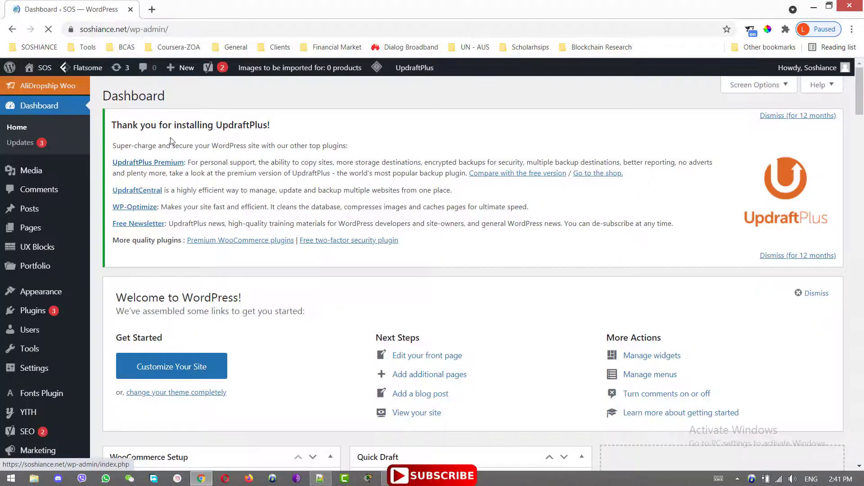
# Go to the page for adding new plugins, dismiss the extensions banner, and search for "woocommerce".
pyautogui.moveTo(31, 319)
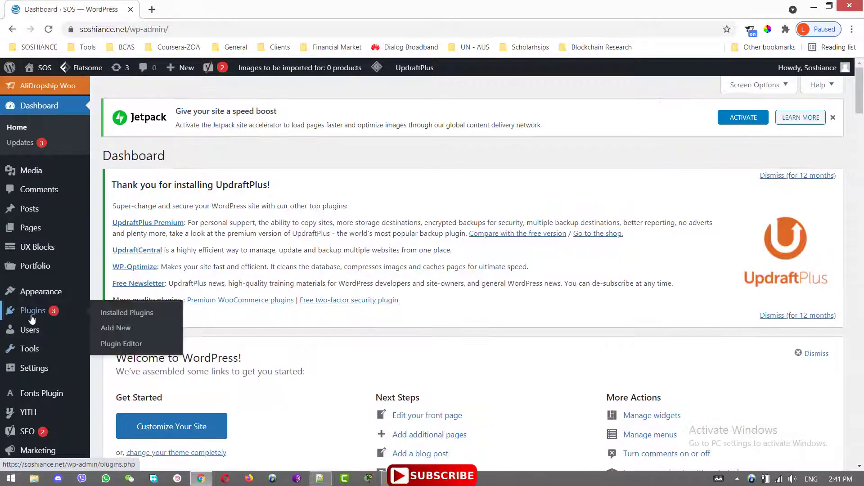
pyautogui.click(113, 335)
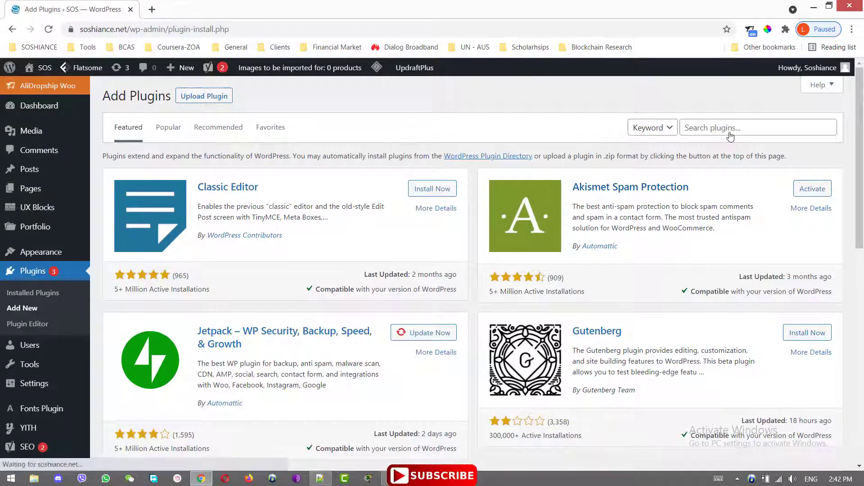
pyautogui.click(729, 133)
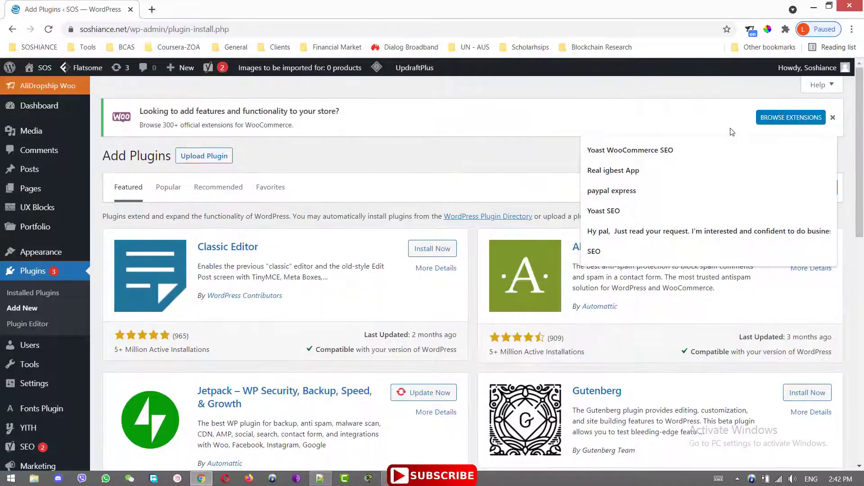
pyautogui.click(831, 117)
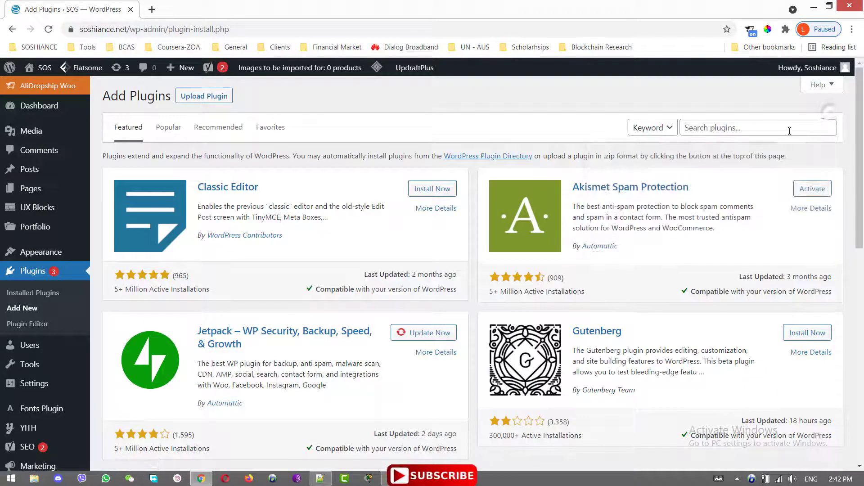
pyautogui.click(790, 131)
pyautogui.write('woocommerce')
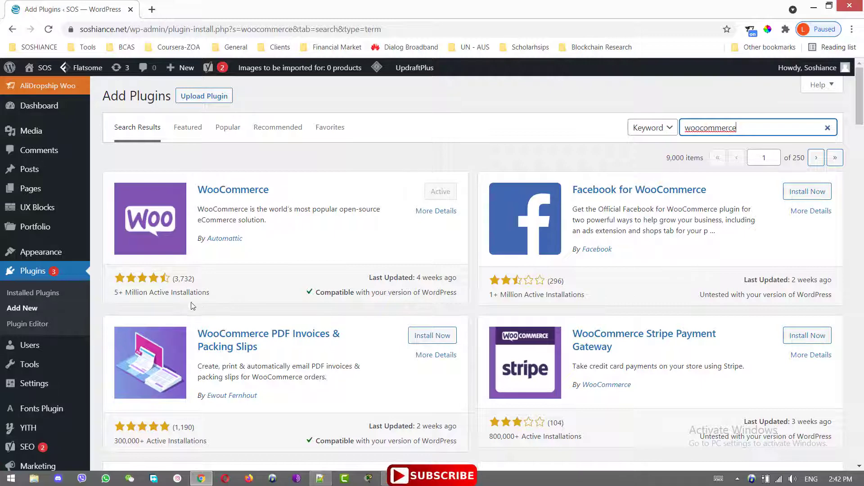
# Open the WooCommerce home page in the store's admin area.
pyautogui.scroll(-4, 40, 280)
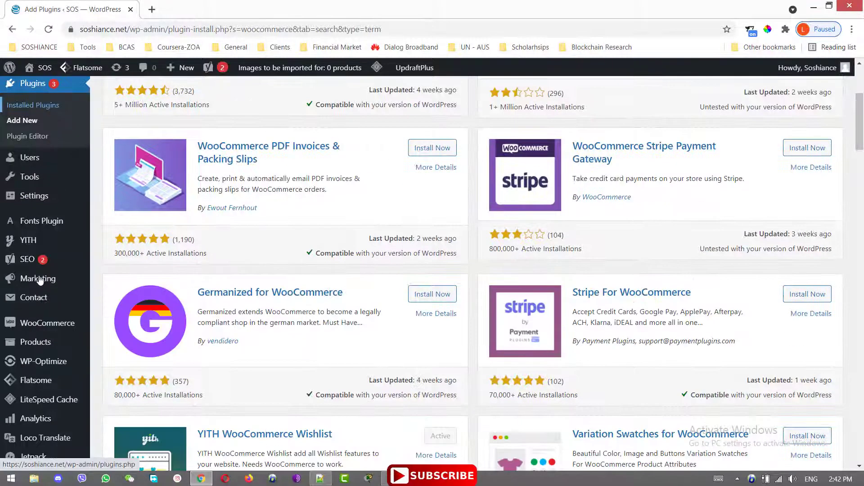
pyautogui.moveTo(50, 324)
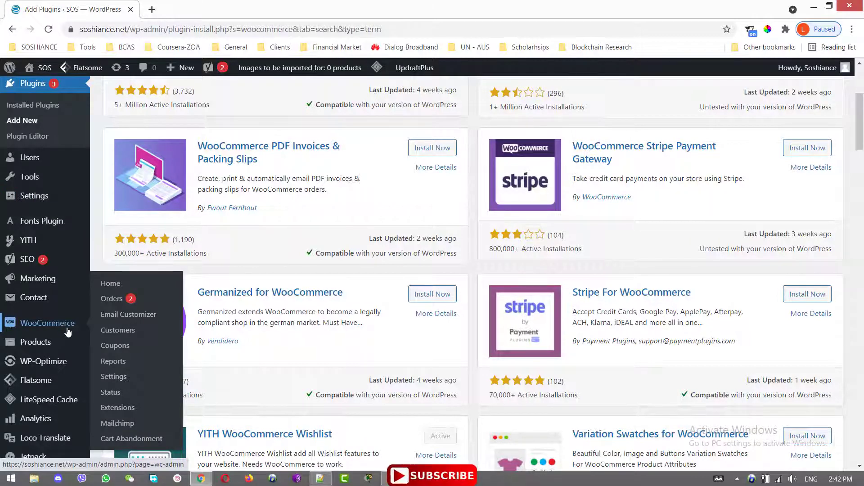
pyautogui.click(67, 332)
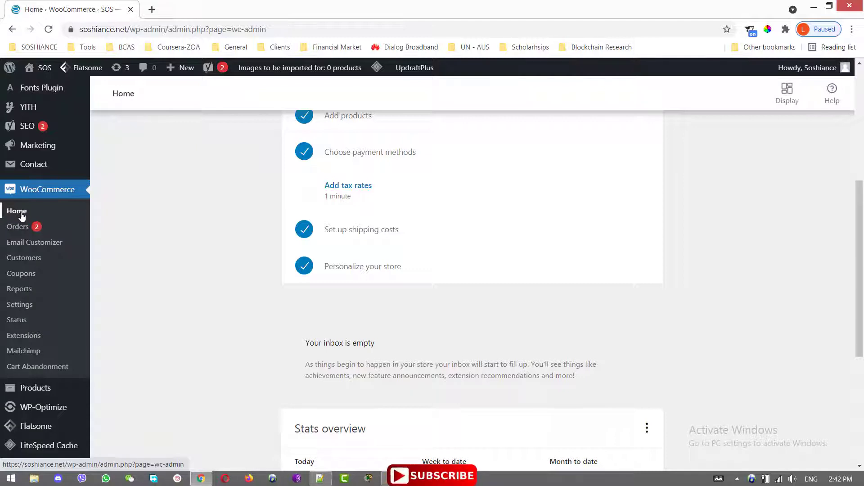
# Start the Store details setup, keep the filled-in store address, and agree to share usage data.
pyautogui.scroll(5, 473, 288)
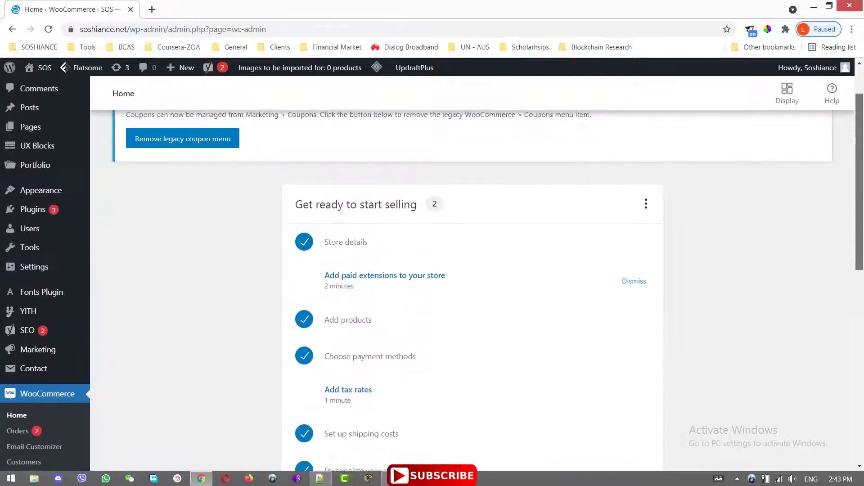
pyautogui.scroll(-1, 862, 165)
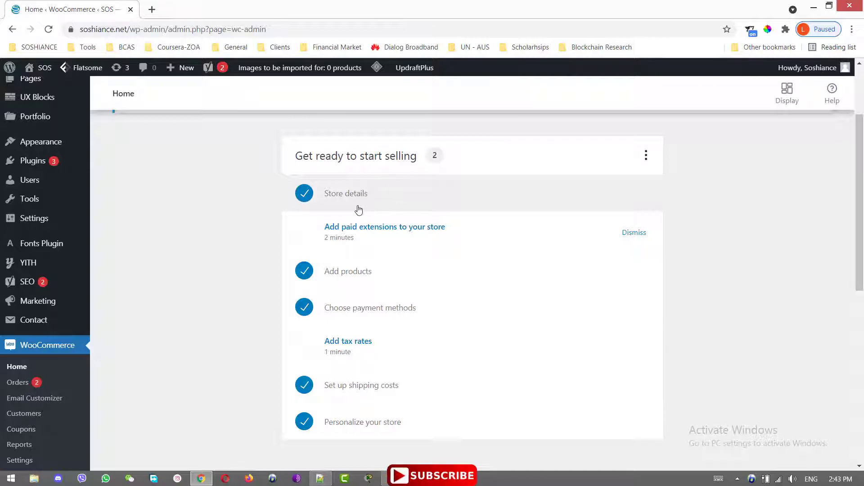
pyautogui.click(400, 204)
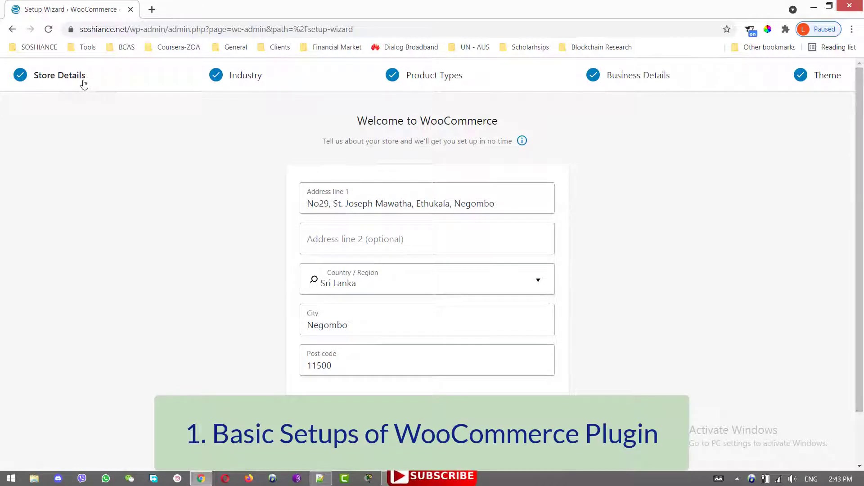
pyautogui.scroll(-1, 428, 248)
pyautogui.click(427, 392)
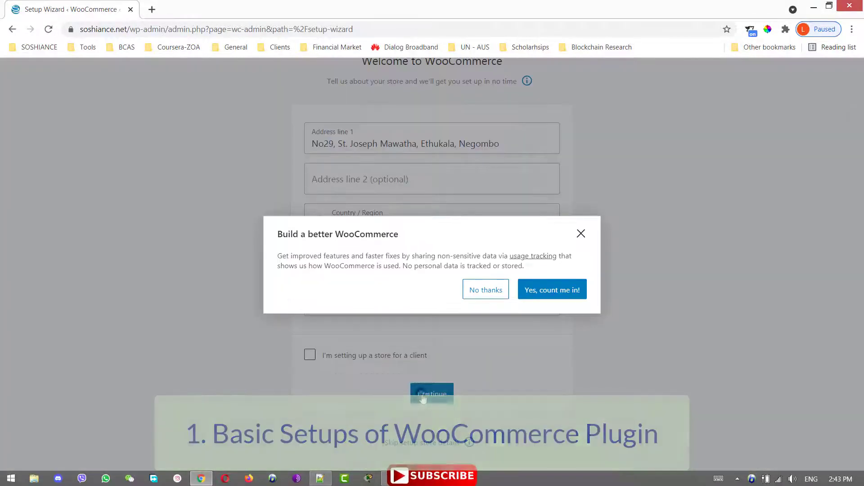
pyautogui.click(565, 296)
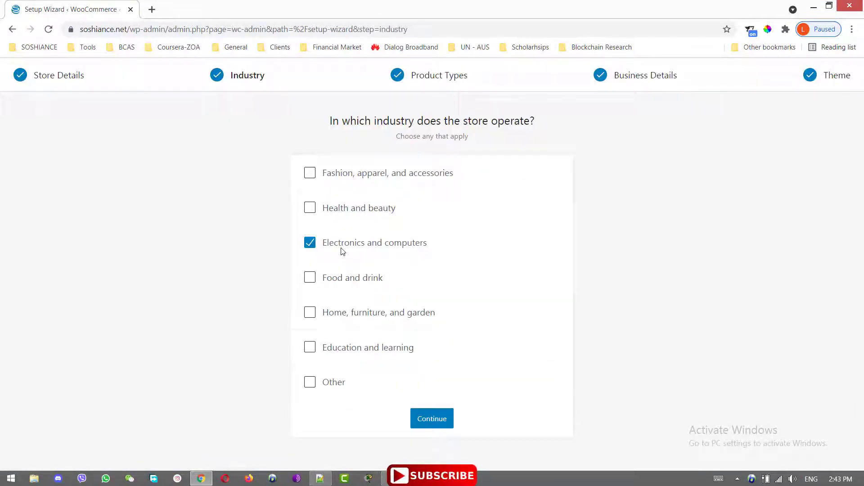
# Keep the Electronics and computers industry and accept Physical products, Downloads, Subscriptions, Memberships and Bookings as product types.
pyautogui.click(432, 418)
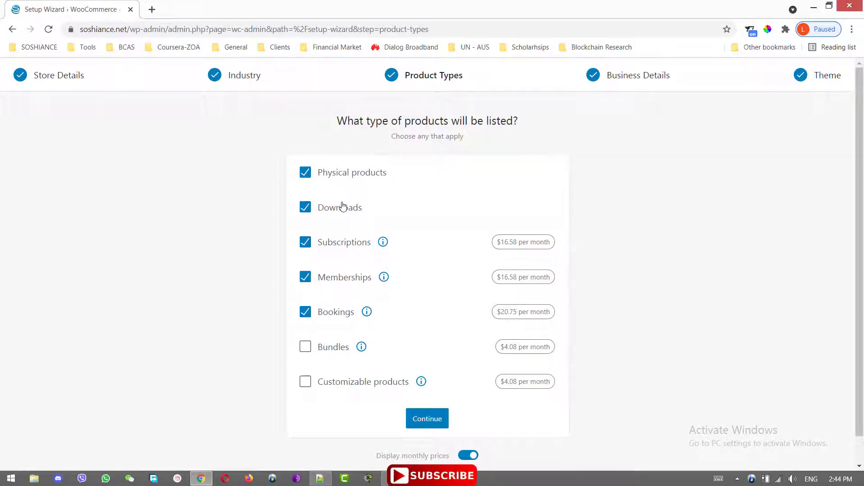
pyautogui.scroll(-1, 430, 405)
pyautogui.click(427, 393)
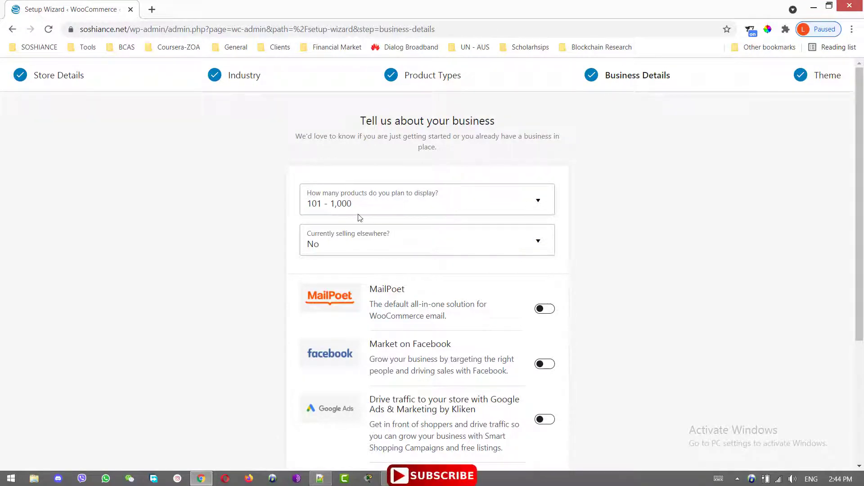
# Complete the business details with 101 - 1,000 products and No for selling elsewhere, leaving all marketing extensions off.
pyautogui.scroll(-1, 342, 217)
pyautogui.click(486, 218)
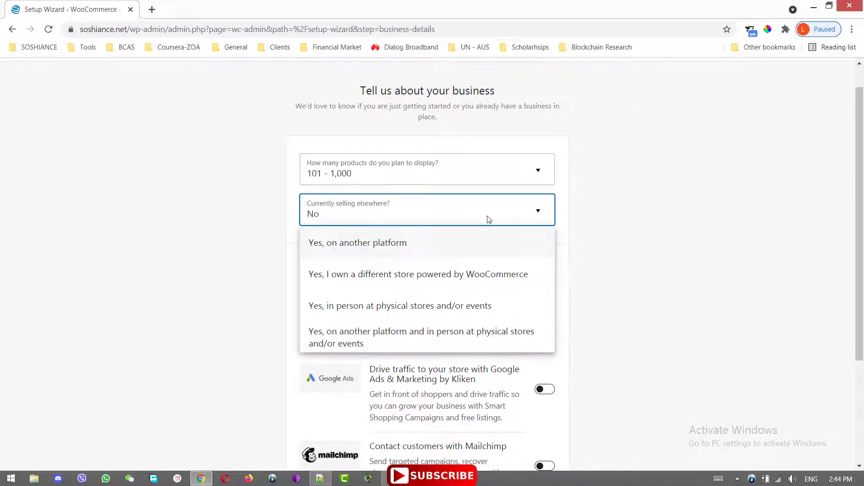
pyautogui.click(482, 218)
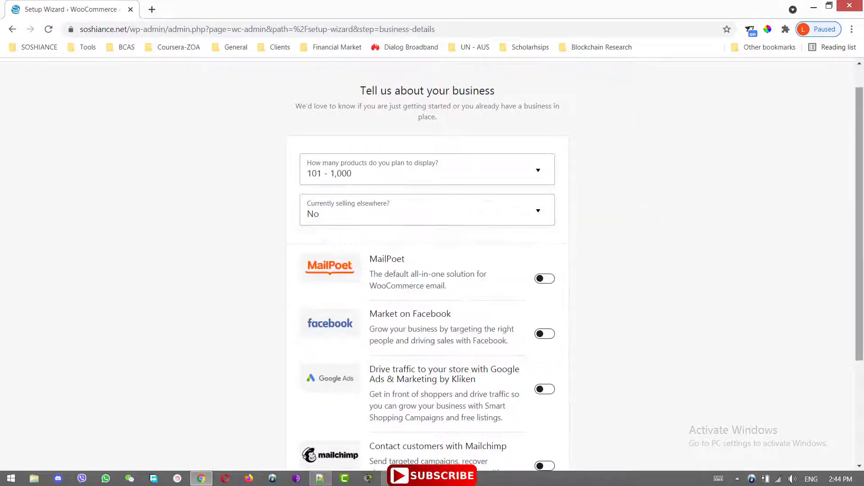
pyautogui.scroll(-2, 378, 190)
pyautogui.scroll(-3, 377, 106)
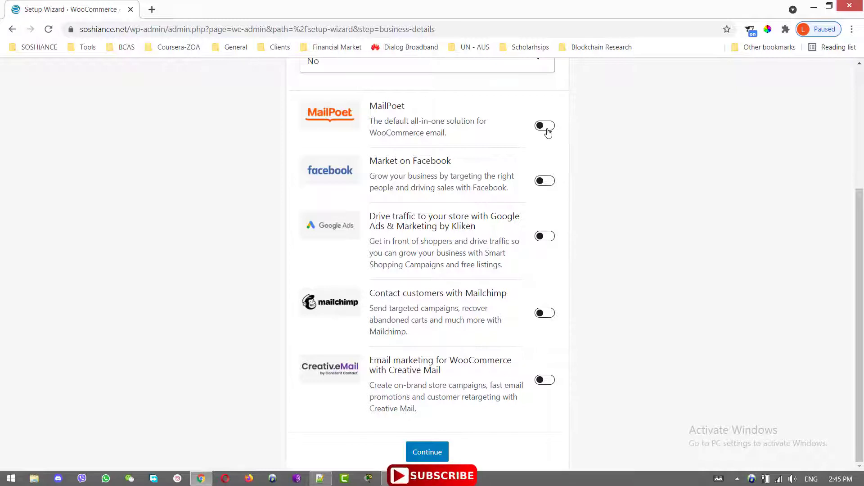
pyautogui.click(443, 451)
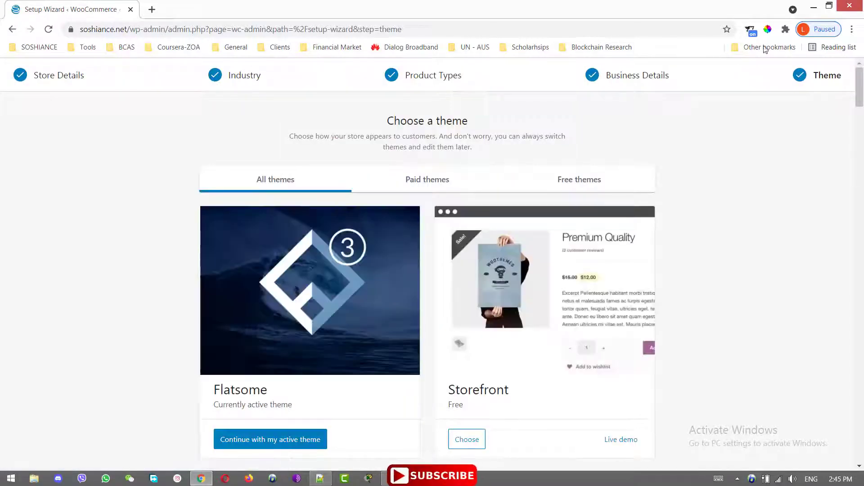
# Look through the offered store themes and finish the wizard with the active Flatsome theme.
pyautogui.scroll(-3, 643, 206)
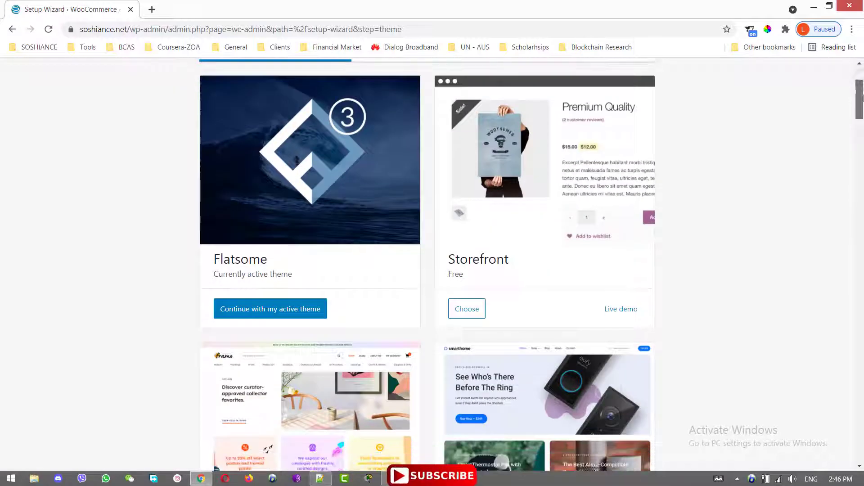
pyautogui.scroll(3, 643, 206)
pyautogui.scroll(-4, 644, 206)
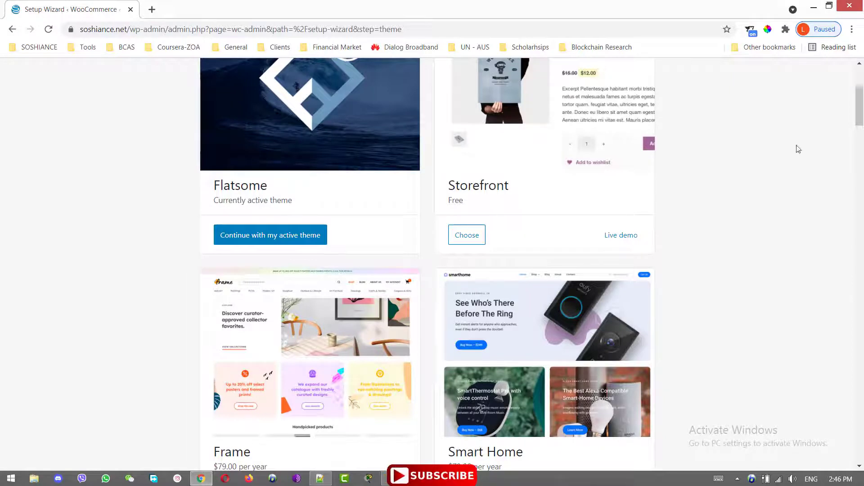
pyautogui.scroll(4, 274, 287)
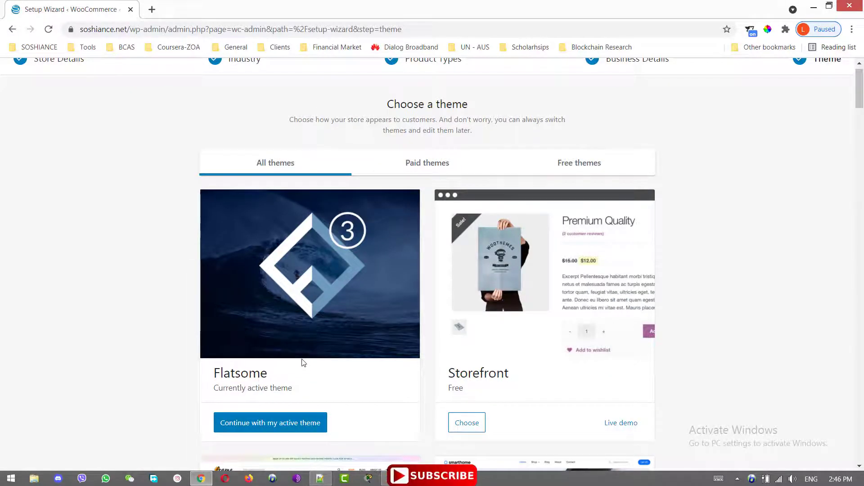
pyautogui.moveTo(860, 104)
pyautogui.mouseDown()
pyautogui.moveTo(860, 137)
pyautogui.moveTo(863, 101)
pyautogui.mouseUp()
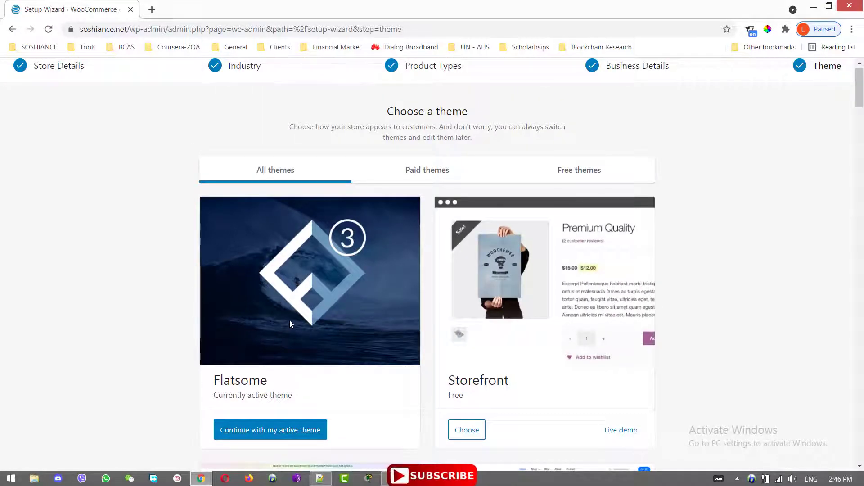
pyautogui.scroll(-8, 290, 321)
pyautogui.scroll(8, 297, 322)
pyautogui.click(293, 432)
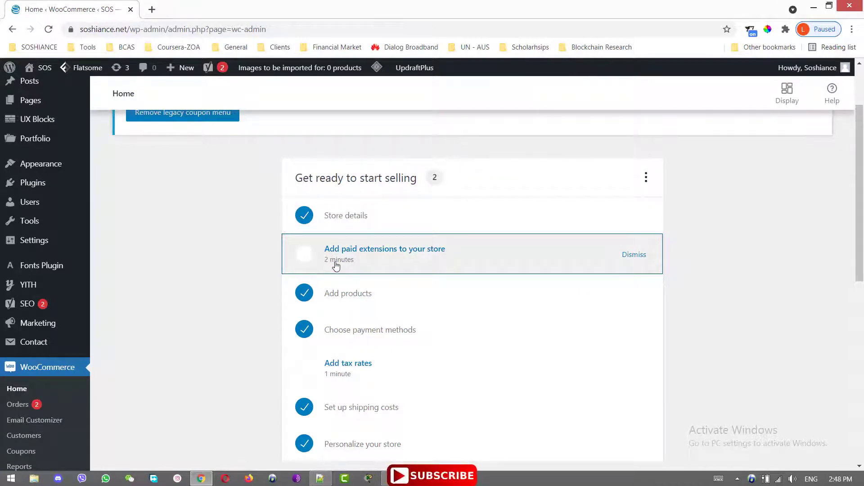
# Review the paid Subscriptions, Bookings and Memberships features offered for the store, and leave the offer.
pyautogui.click(470, 257)
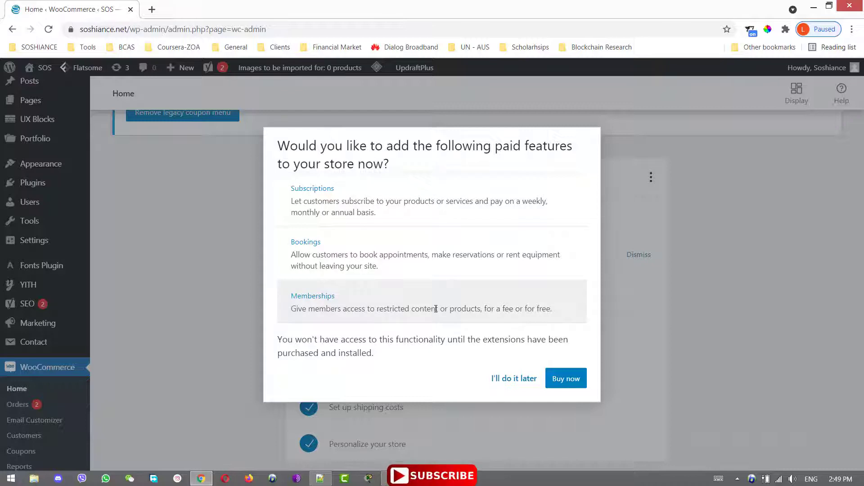
pyautogui.click(565, 391)
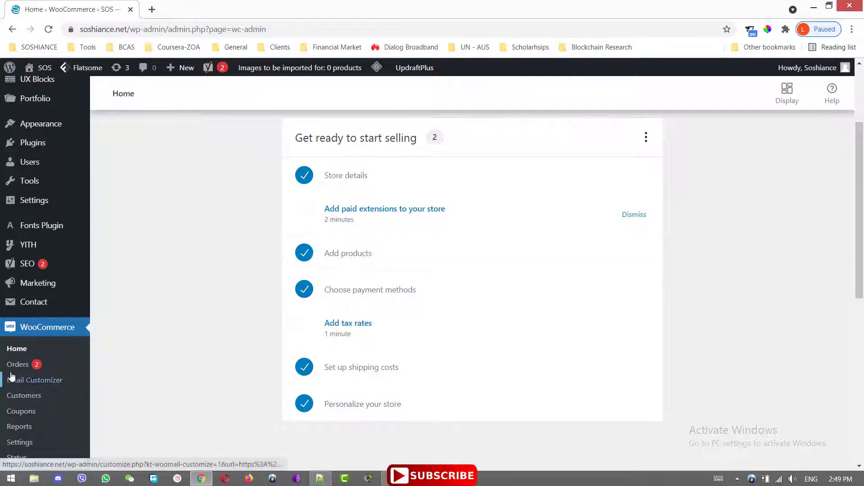
# Open the shipping costs setup task from the store's selling checklist.
pyautogui.scroll(-4, 23, 365)
pyautogui.moveTo(42, 341)
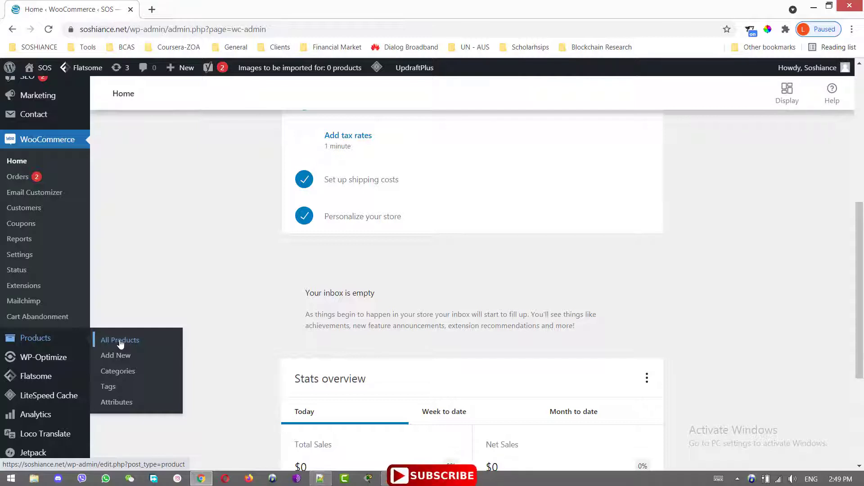
pyautogui.moveTo(860, 283); pyautogui.dragTo(863, 221)
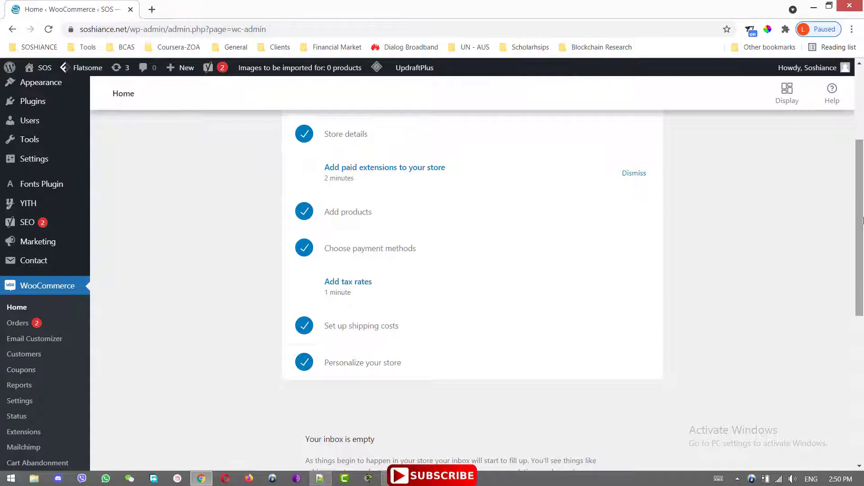
pyautogui.scroll(-1, 366, 218)
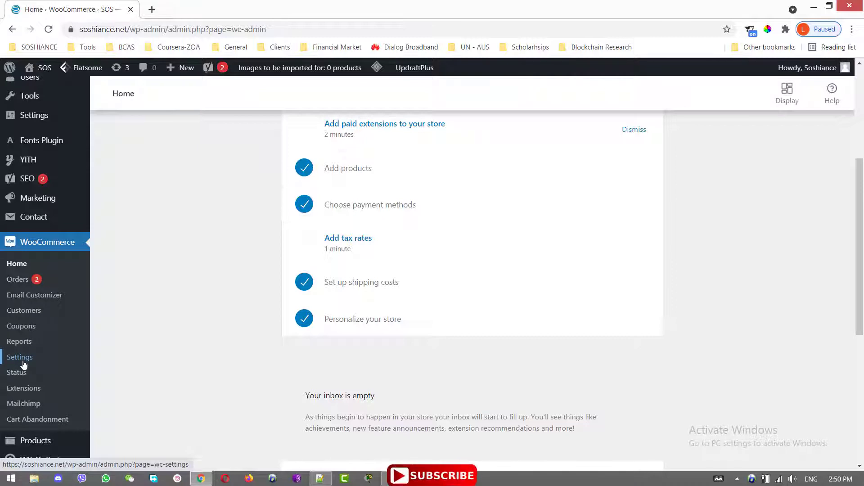
pyautogui.scroll(2, 394, 328)
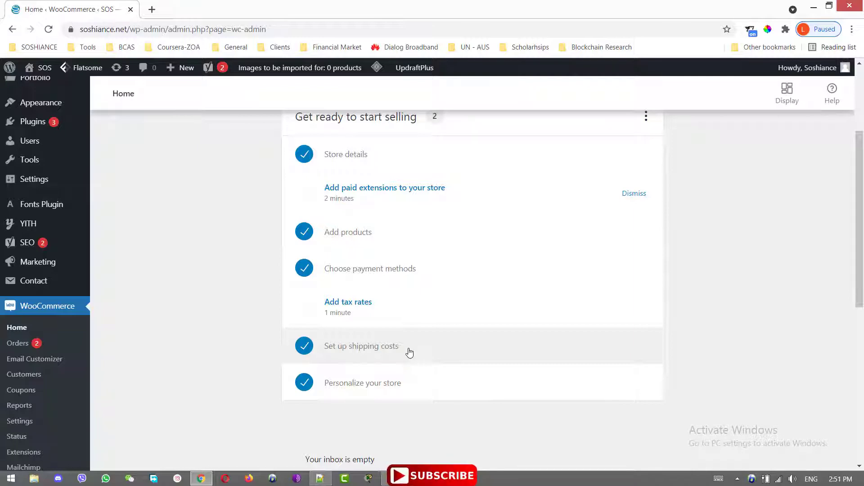
pyautogui.click(384, 353)
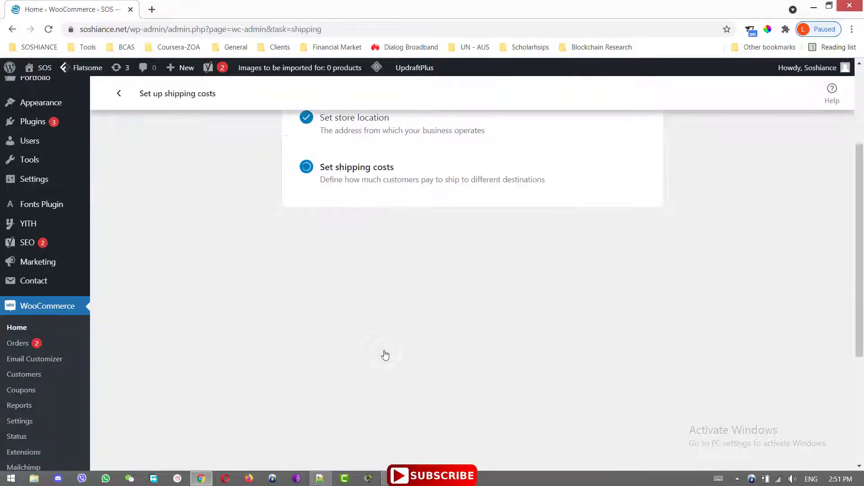
# Complete the shipping costs task with a cost of $0 for both Sri Lanka and the rest of the world.
pyautogui.moveTo(862, 235); pyautogui.dragTo(863, 177)
pyautogui.scroll(-3, 368, 227)
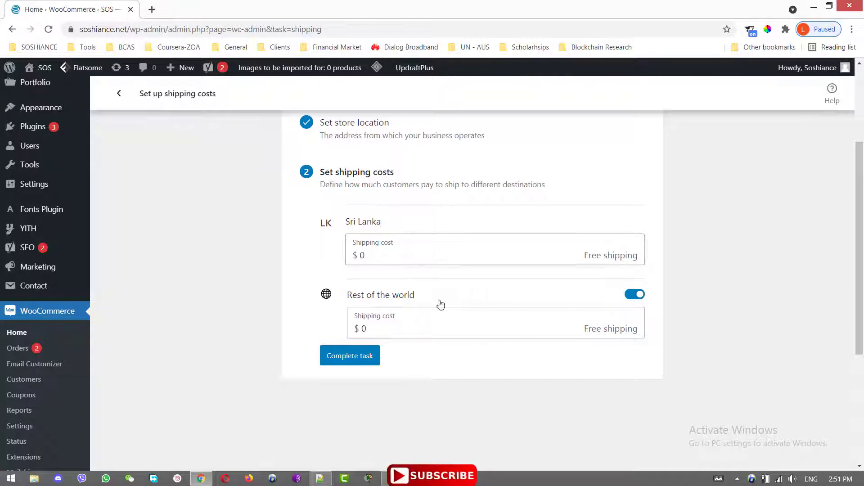
pyautogui.click(350, 356)
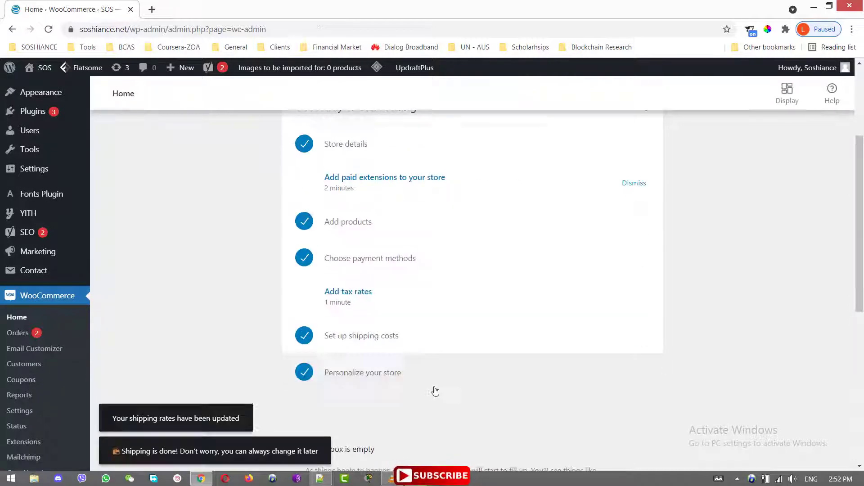
# Open the store personalization task and skip both the custom homepage and the logo upload.
pyautogui.click(385, 378)
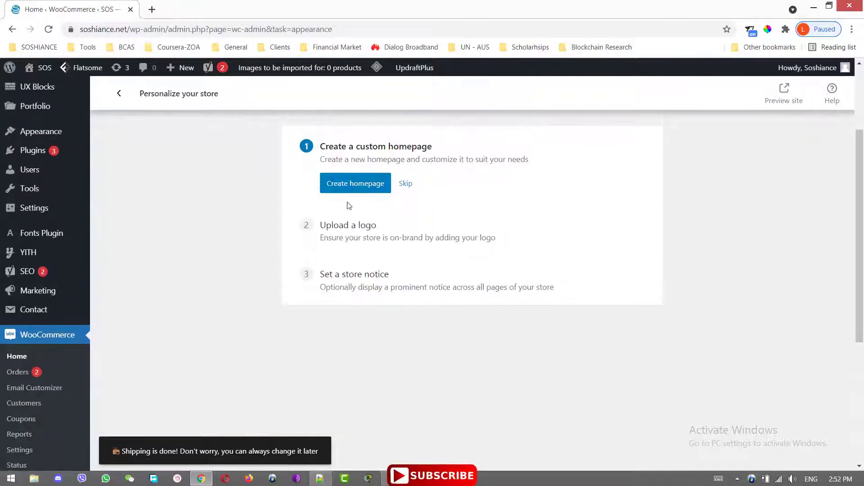
pyautogui.tripleClick(403, 145)
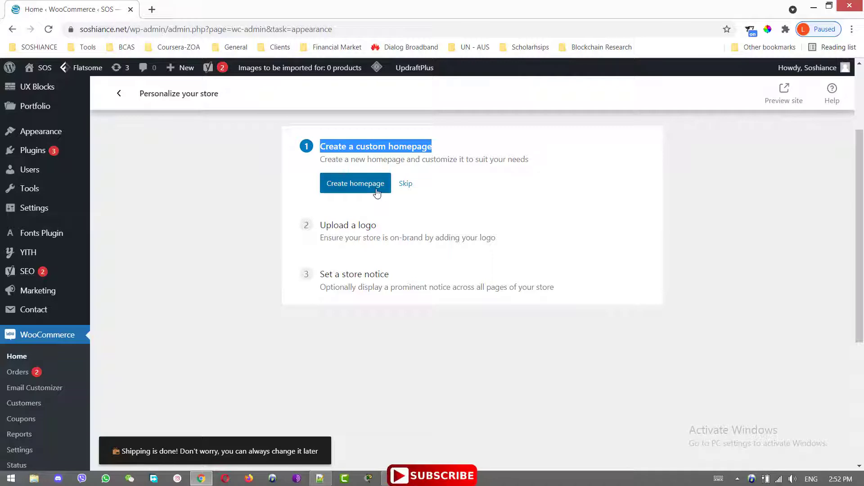
pyautogui.click(405, 185)
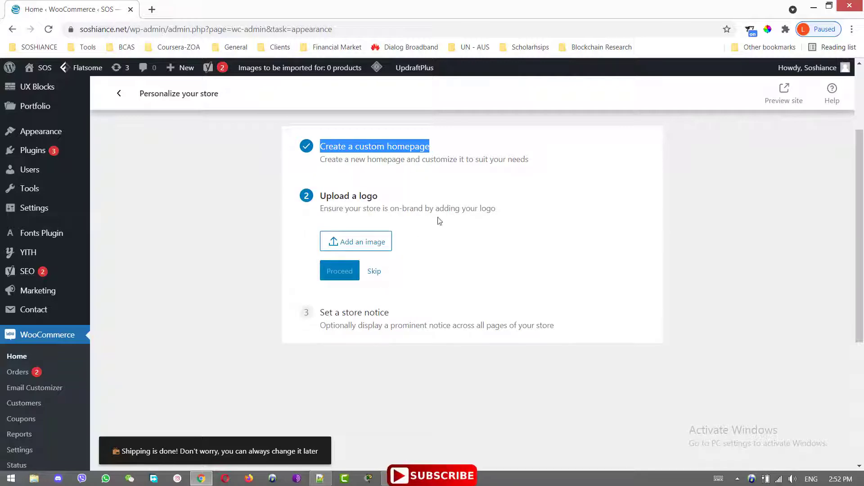
pyautogui.click(374, 271)
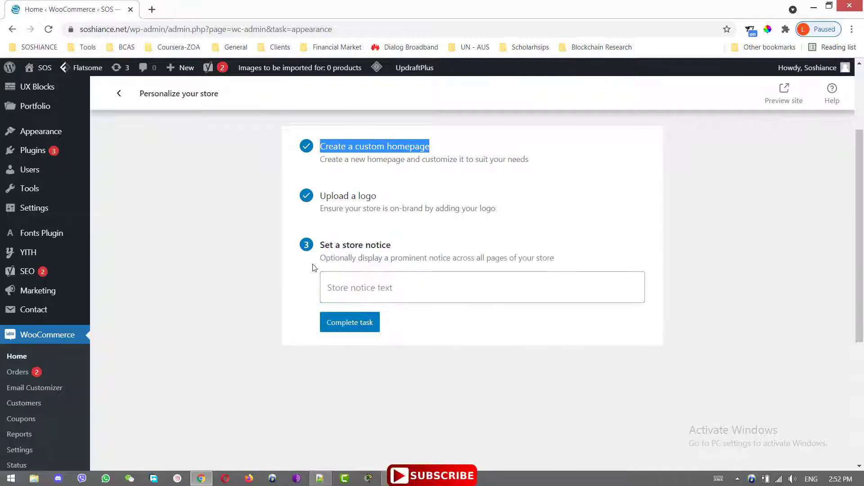
pyautogui.click(414, 291)
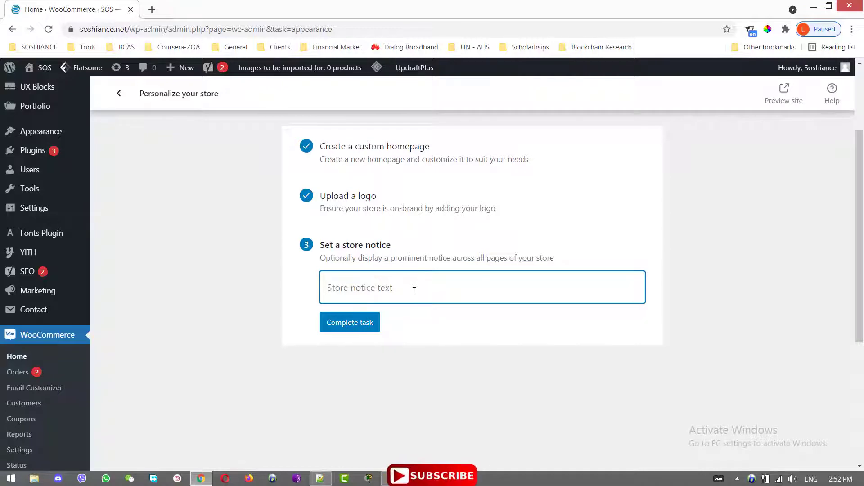
pyautogui.write('Store is')
pyautogui.hotkey('ctrl', 'a')
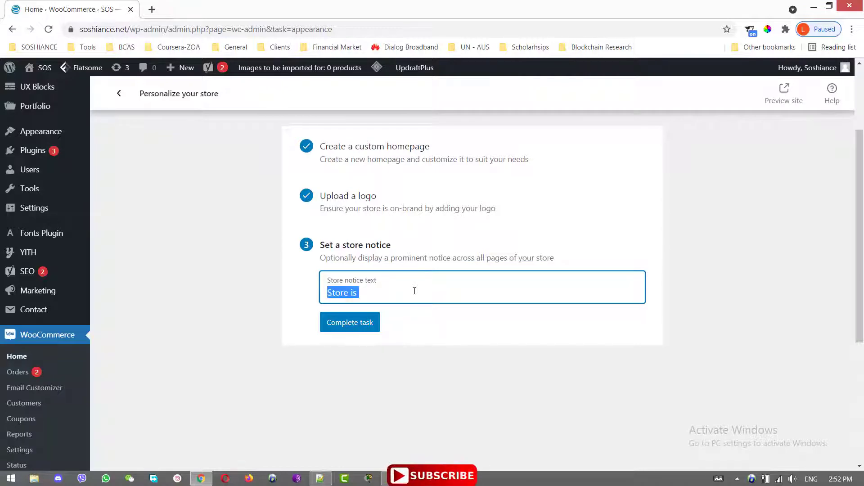
pyautogui.write('We can full')
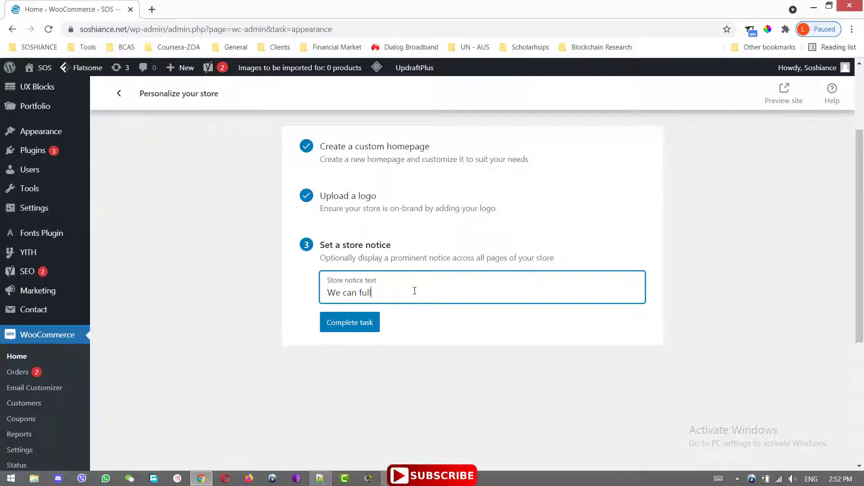
pyautogui.write('fill orders until')
pyautogui.hotkey('ctrl', 'a')
pyautogui.press('BackSpace')
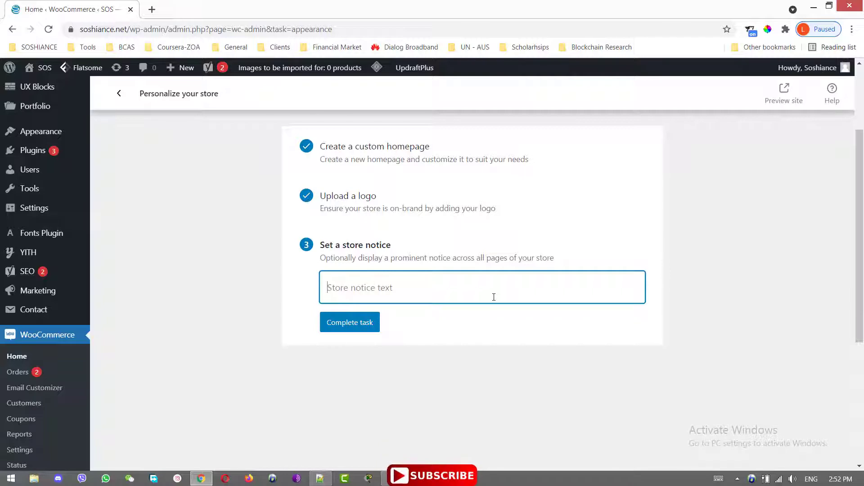
# Complete the personalization task with an empty store notice and open the WooCommerce settings.
pyautogui.click(366, 333)
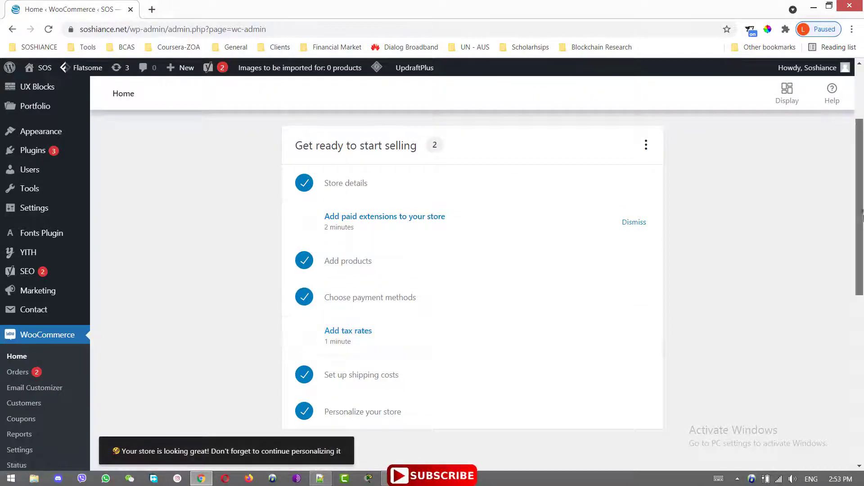
pyautogui.scroll(-3, 412, 333)
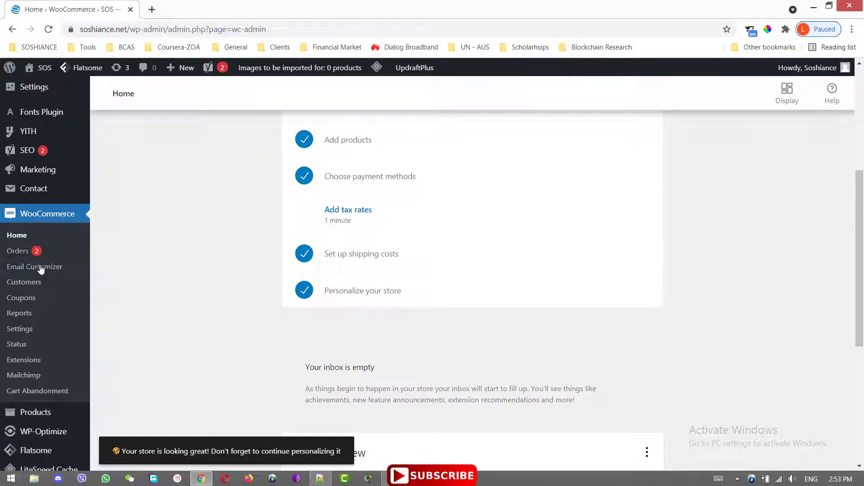
pyautogui.click(22, 331)
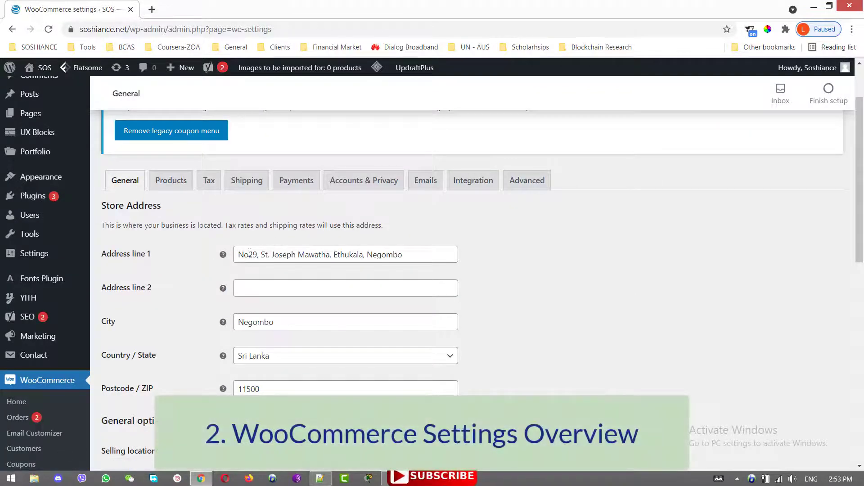
# Review the store address, selling, tax, coupon and currency options in the General settings and save them.
pyautogui.moveTo(249, 255); pyautogui.dragTo(405, 255)
pyautogui.click(601, 286)
pyautogui.moveTo(862, 241); pyautogui.dragTo(863, 373)
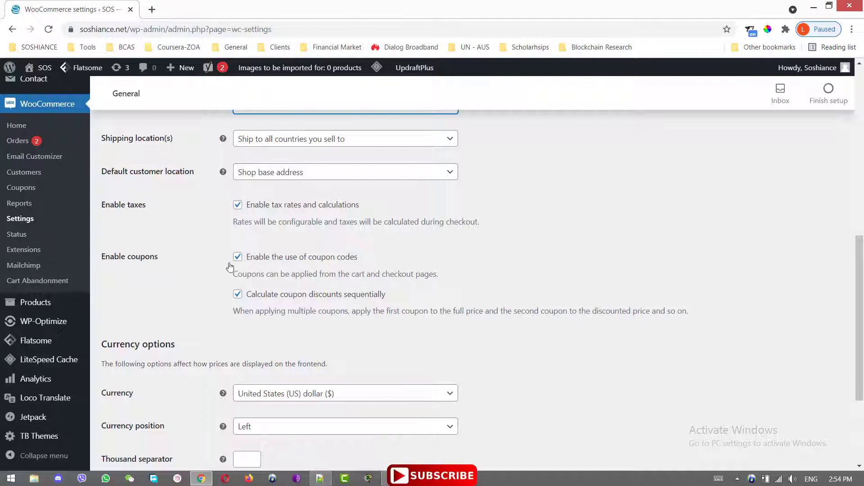
pyautogui.scroll(-3, 489, 280)
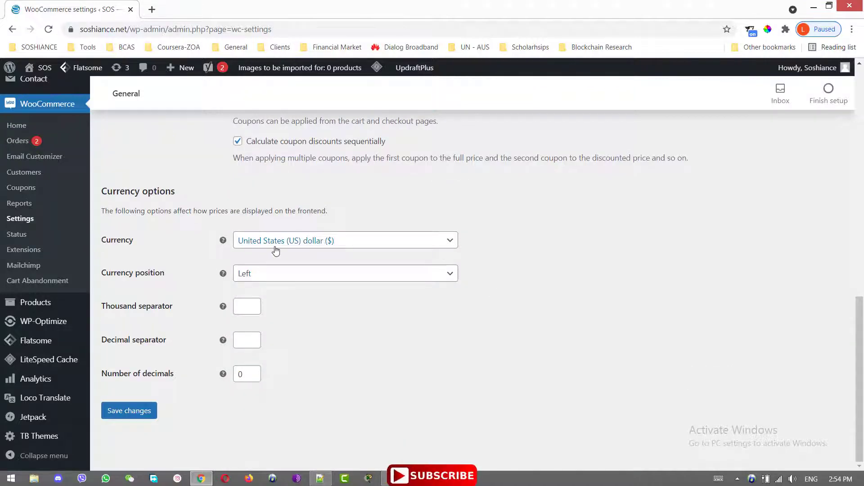
pyautogui.click(143, 417)
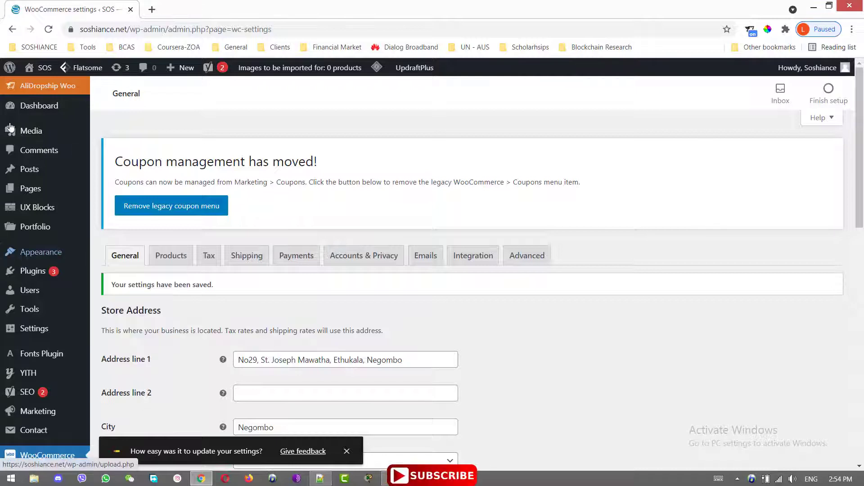
# Review the general product settings, keeping SHOP as the shop page, and save them.
pyautogui.scroll(-2, 432, 216)
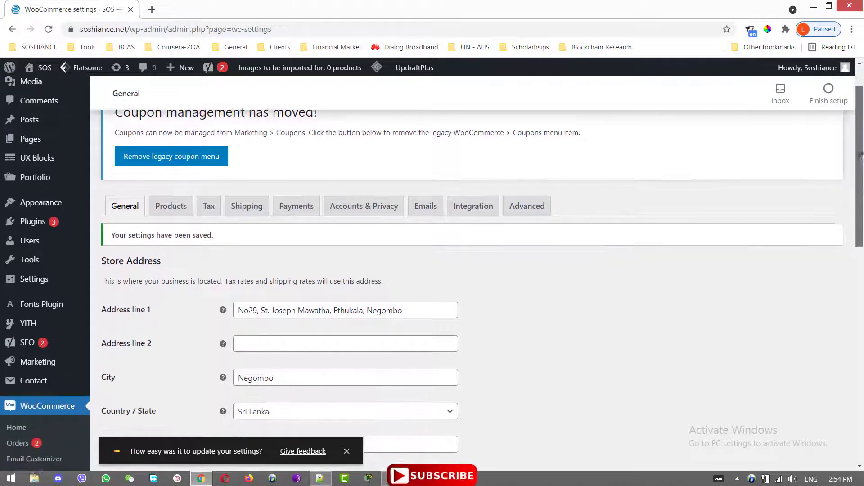
pyautogui.click(185, 167)
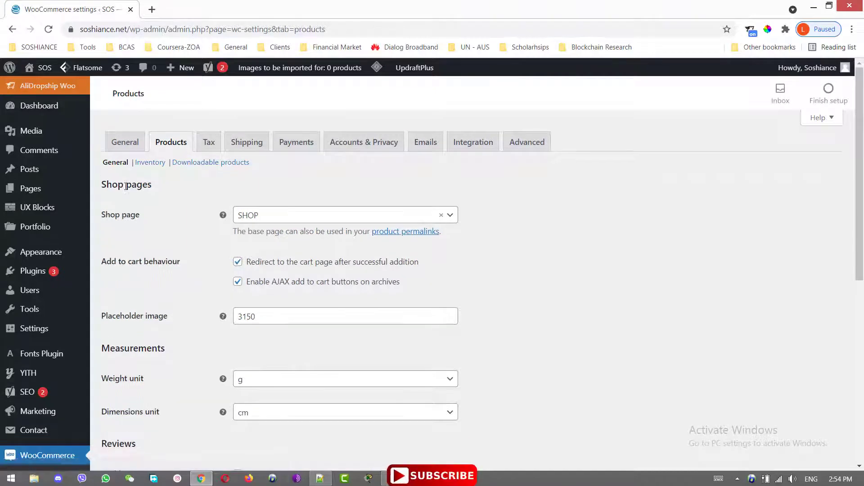
pyautogui.moveTo(861, 189); pyautogui.dragTo(862, 216)
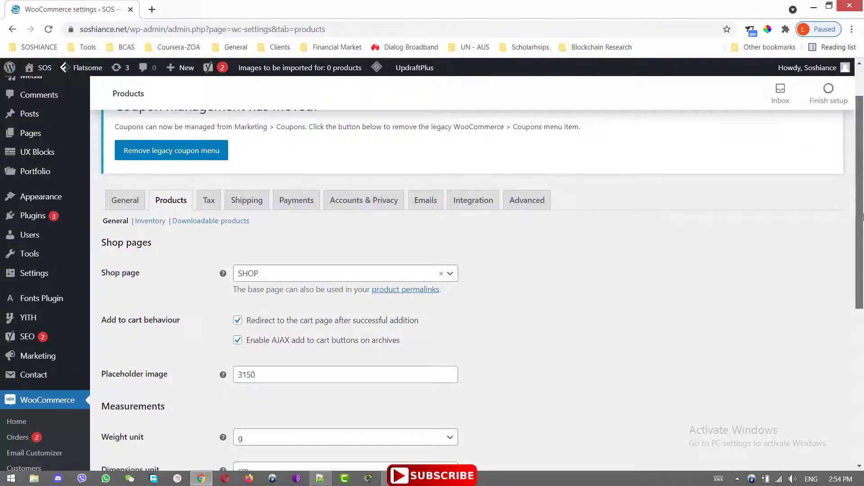
pyautogui.moveTo(862, 250); pyautogui.dragTo(862, 290)
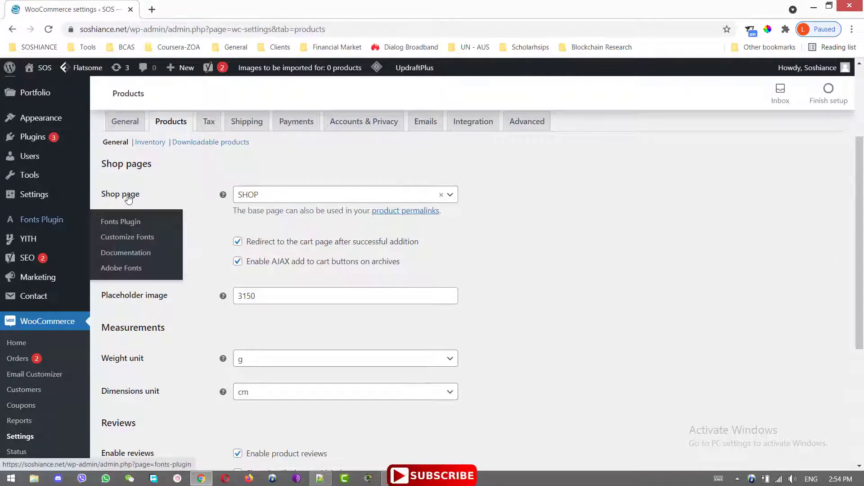
pyautogui.click(332, 198)
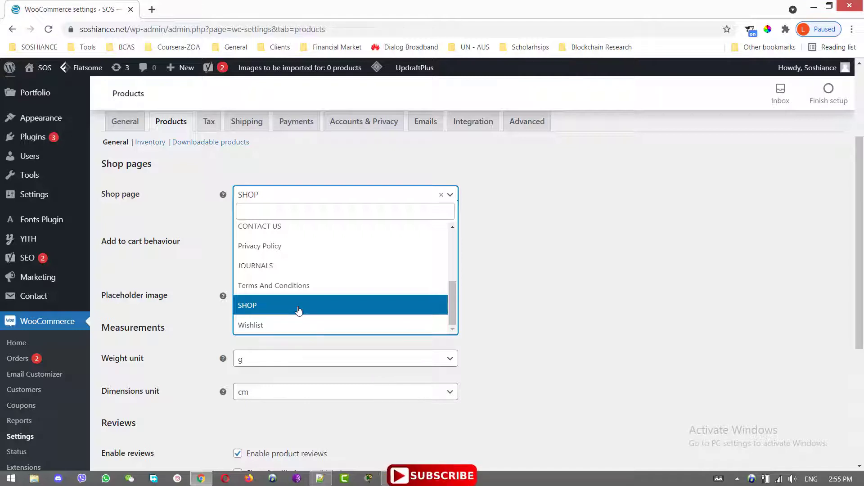
pyautogui.click(593, 291)
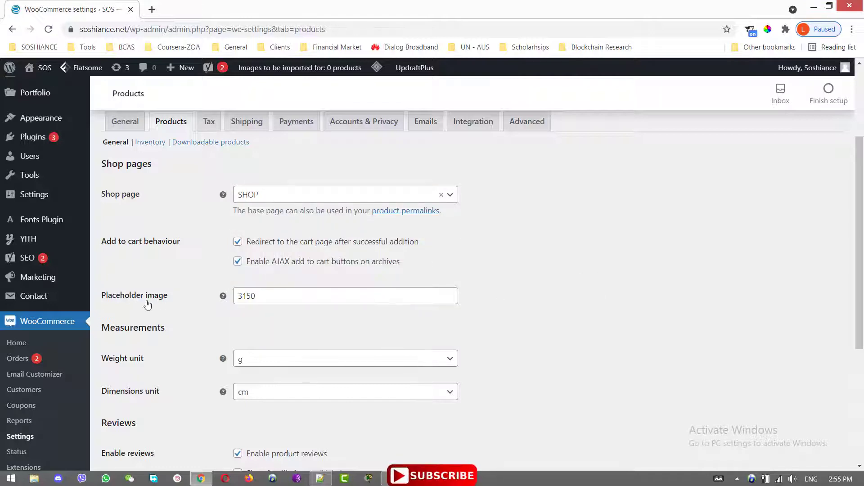
pyautogui.scroll(-4, 300, 340)
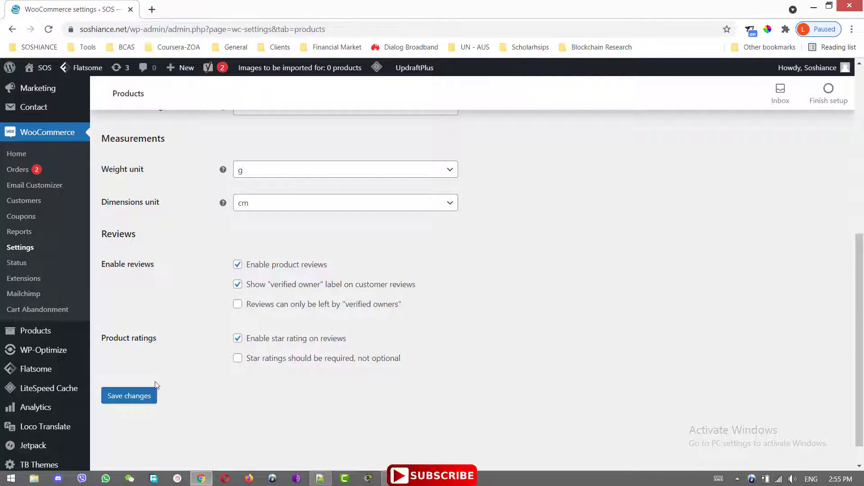
pyautogui.click(137, 396)
# Open the product inventory settings and examine the stock management and hold stock options.
pyautogui.scroll(7, 208, 386)
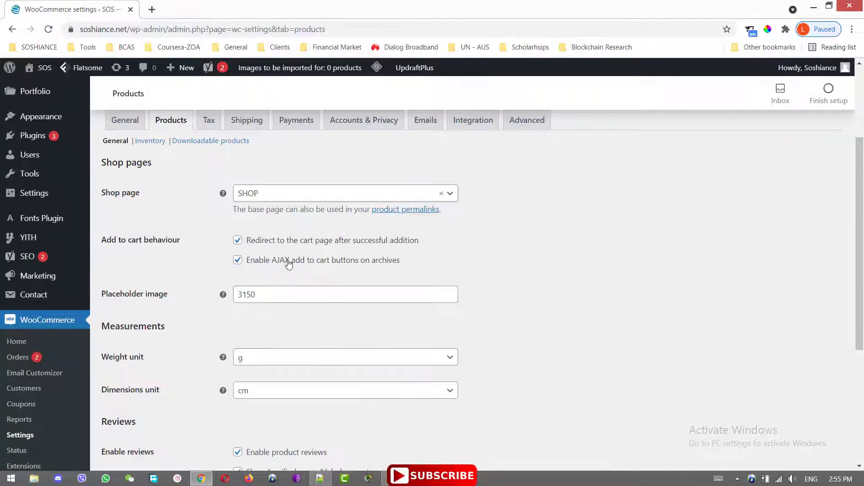
pyautogui.click(152, 278)
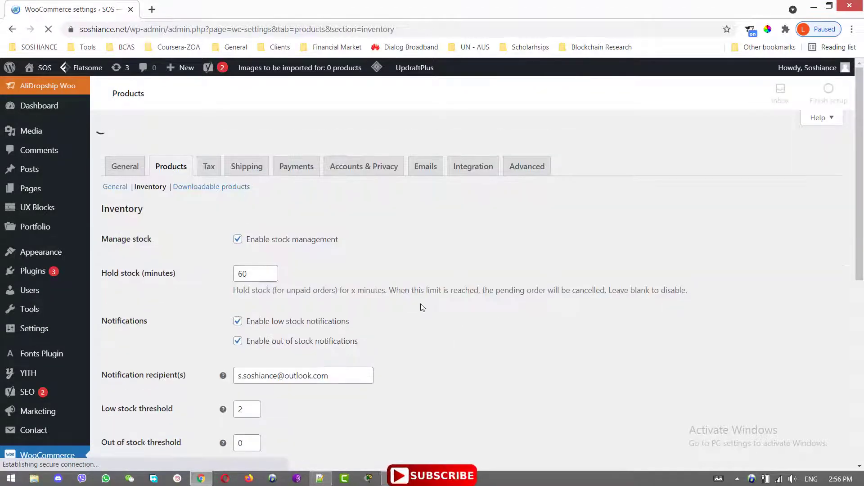
pyautogui.moveTo(861, 200); pyautogui.dragTo(863, 267)
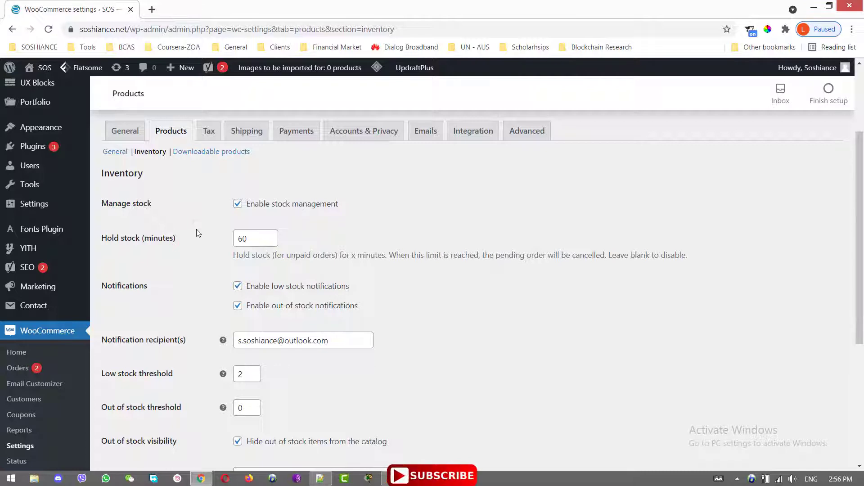
pyautogui.moveTo(194, 230); pyautogui.dragTo(222, 292)
pyautogui.click(144, 260)
pyautogui.moveTo(227, 259); pyautogui.dragTo(461, 259)
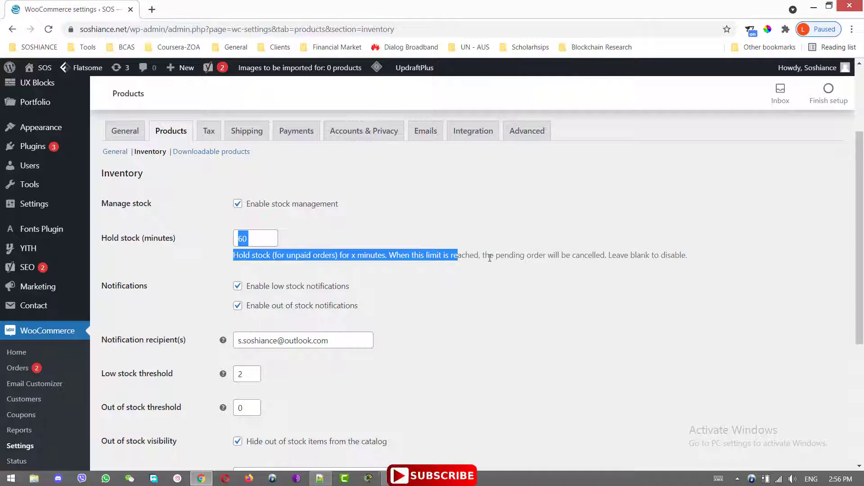
pyautogui.click(704, 263)
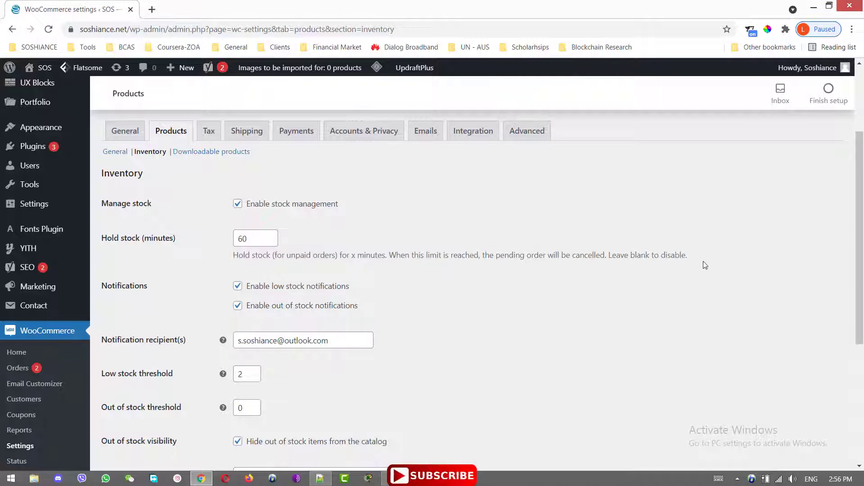
# Examine the low stock and out of stock notifications, their recipient, and the remaining stock threshold and display settings.
pyautogui.moveTo(181, 289); pyautogui.dragTo(374, 291)
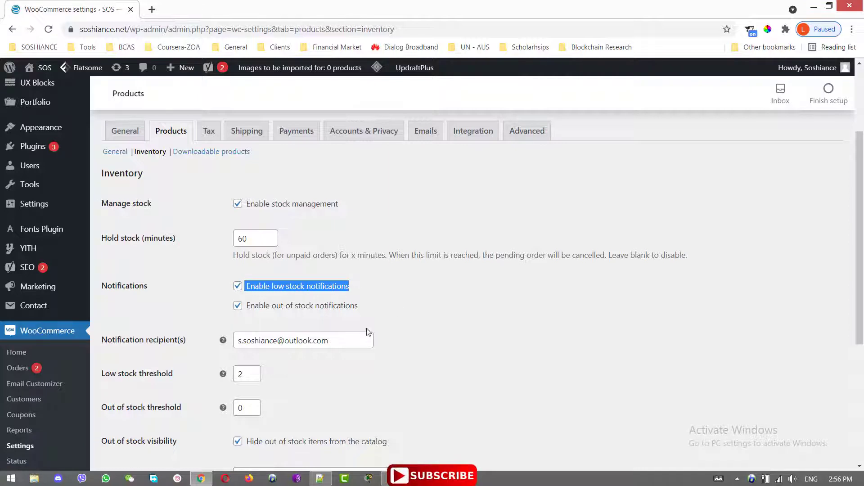
pyautogui.moveTo(231, 317); pyautogui.dragTo(417, 318)
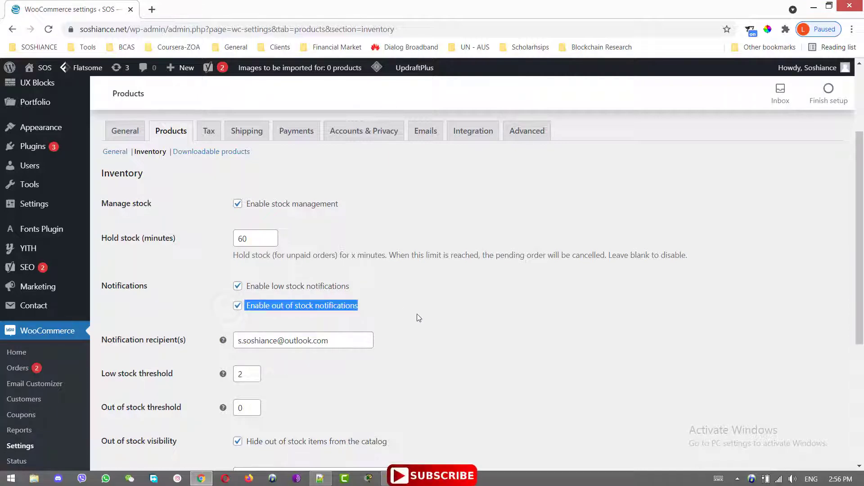
pyautogui.click(427, 318)
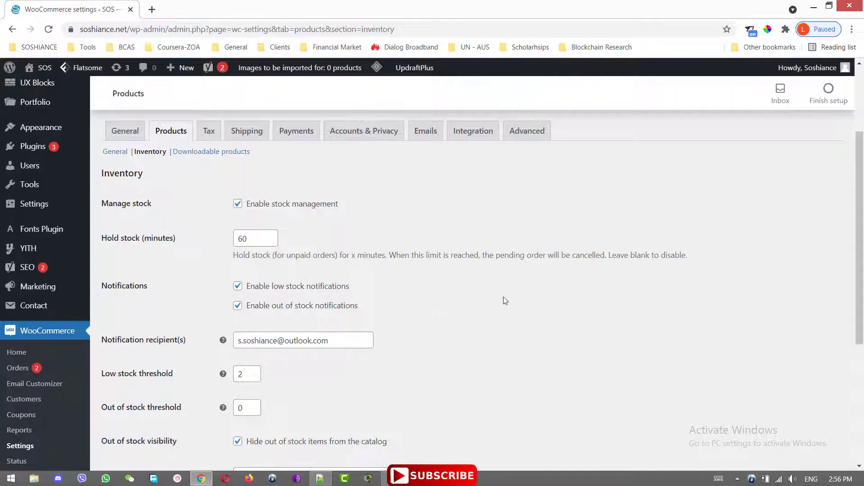
pyautogui.scroll(-3, 374, 270)
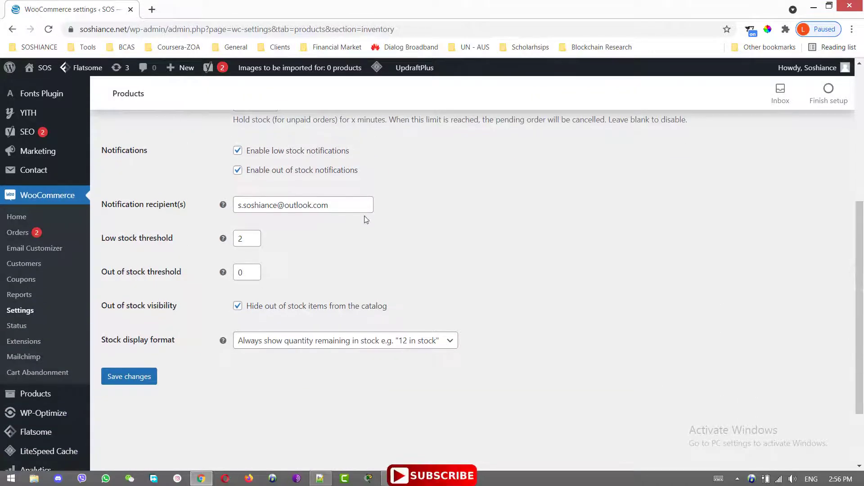
pyautogui.click(347, 210)
pyautogui.moveTo(347, 210); pyautogui.dragTo(209, 209)
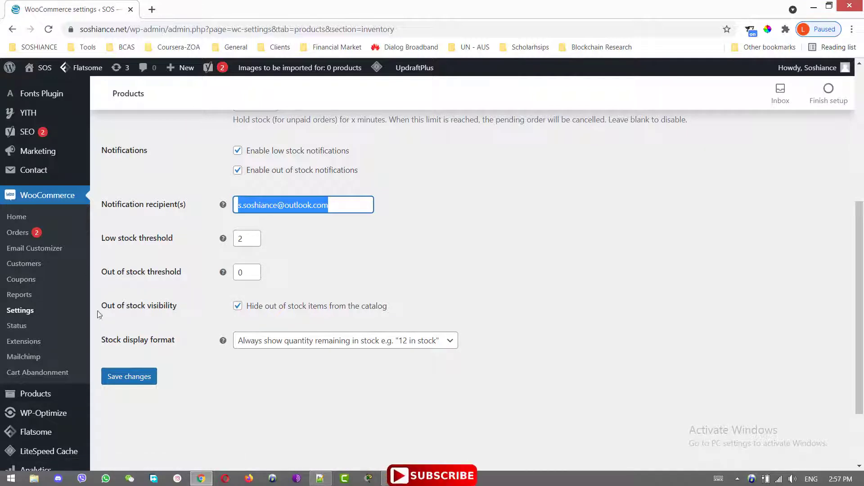
# Open the Tax settings and examine the tax calculation, shipping tax class, rounding, additional class and price display options.
pyautogui.scroll(4, 126, 235)
pyautogui.click(211, 168)
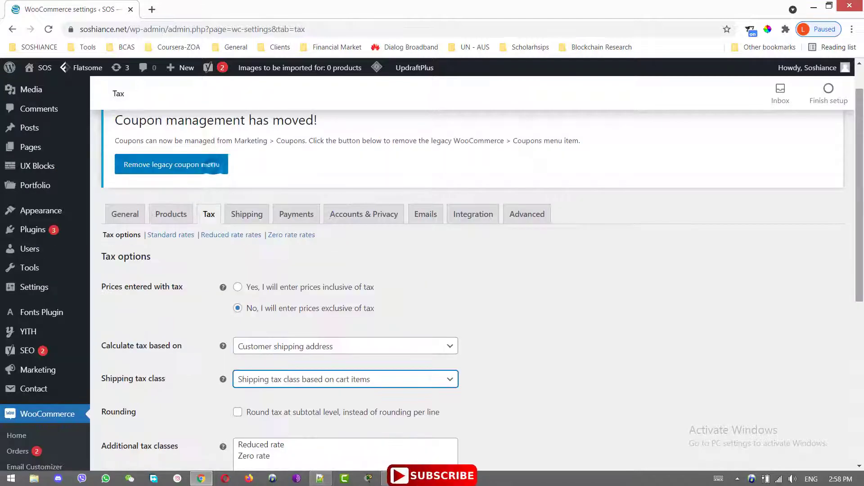
pyautogui.moveTo(860, 229); pyautogui.dragTo(863, 278)
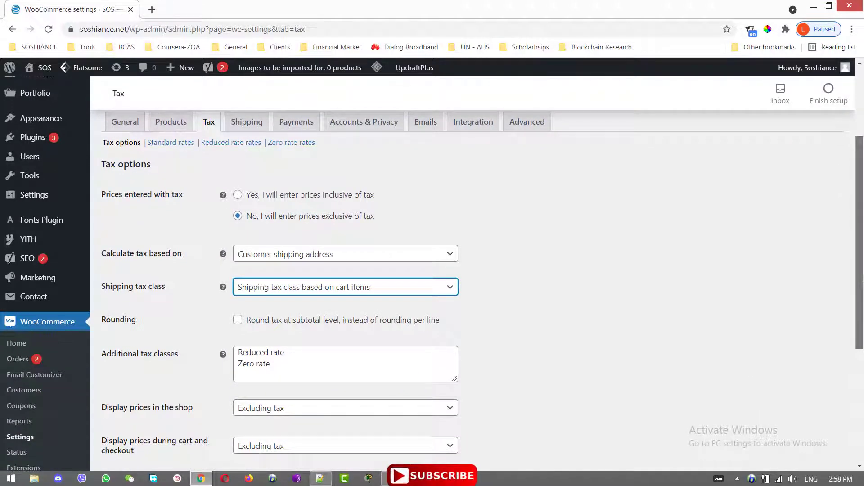
pyautogui.moveTo(863, 278); pyautogui.dragTo(863, 309)
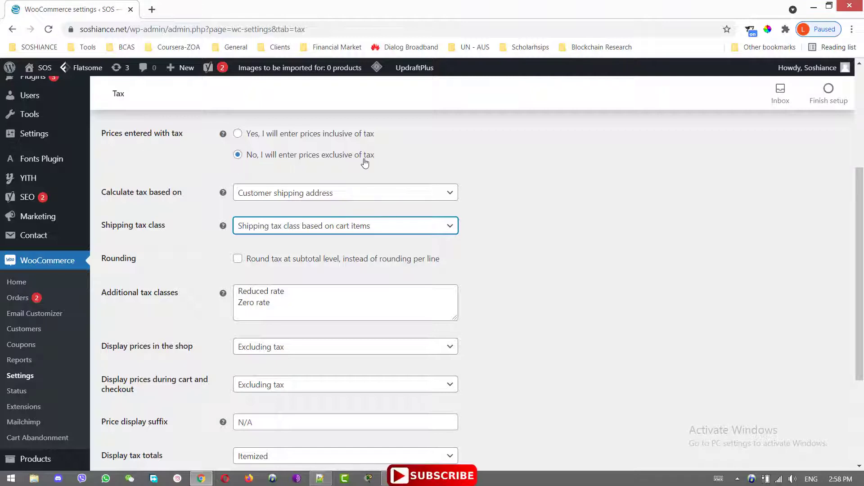
pyautogui.scroll(2, 365, 163)
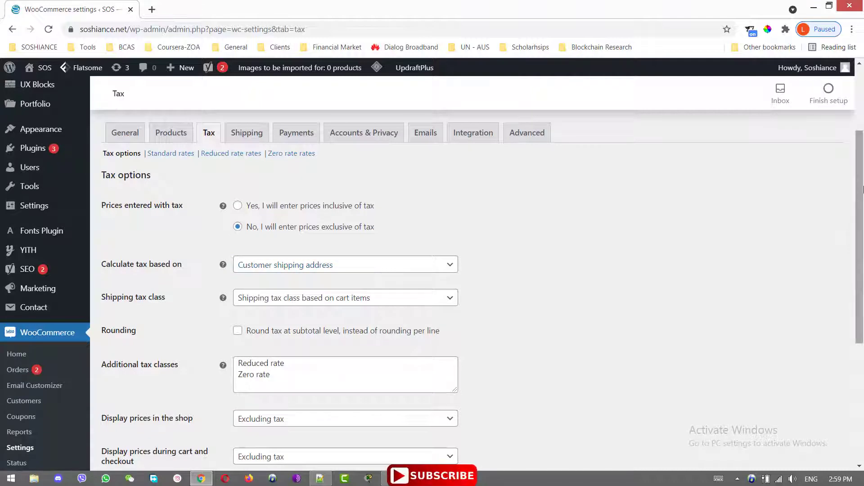
pyautogui.scroll(-1, 553, 243)
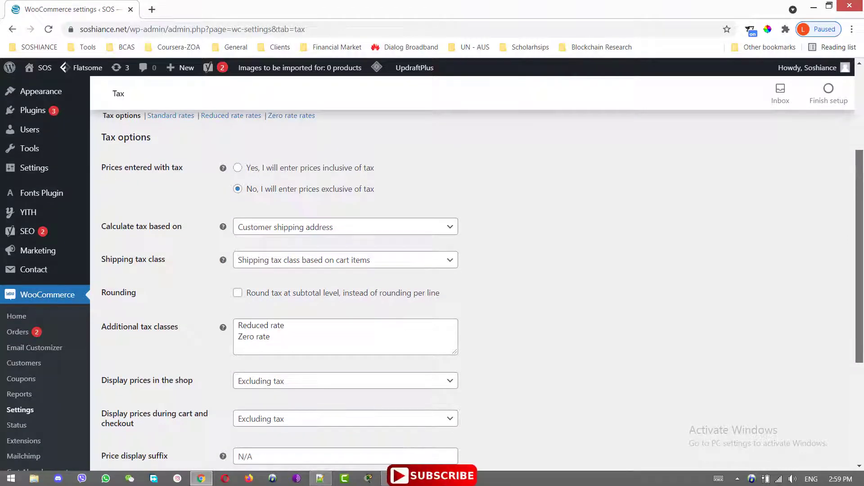
pyautogui.scroll(-2, 862, 247)
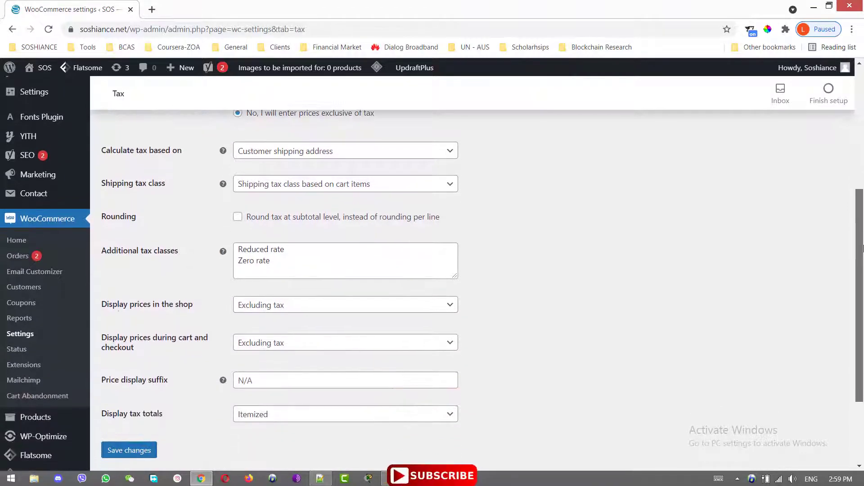
pyautogui.moveTo(863, 247); pyautogui.dragTo(863, 168)
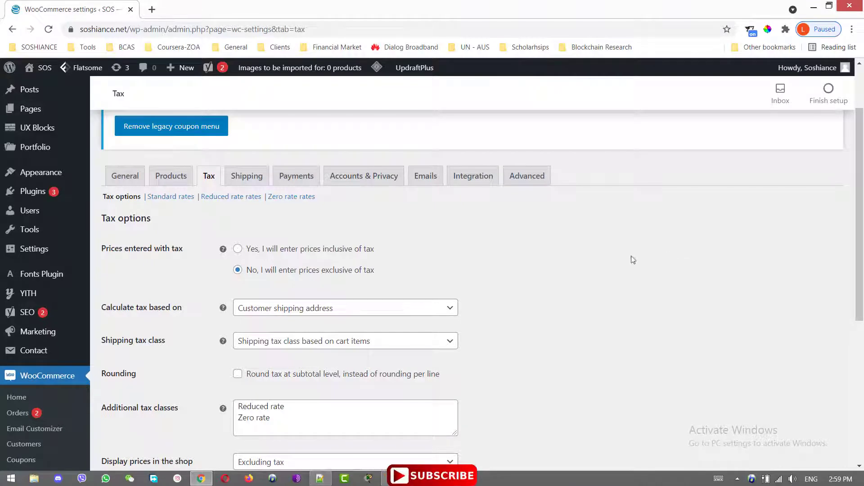
# Open the Shipping settings and examine the existing shipping zones with their regions and shipping methods.
pyautogui.click(252, 177)
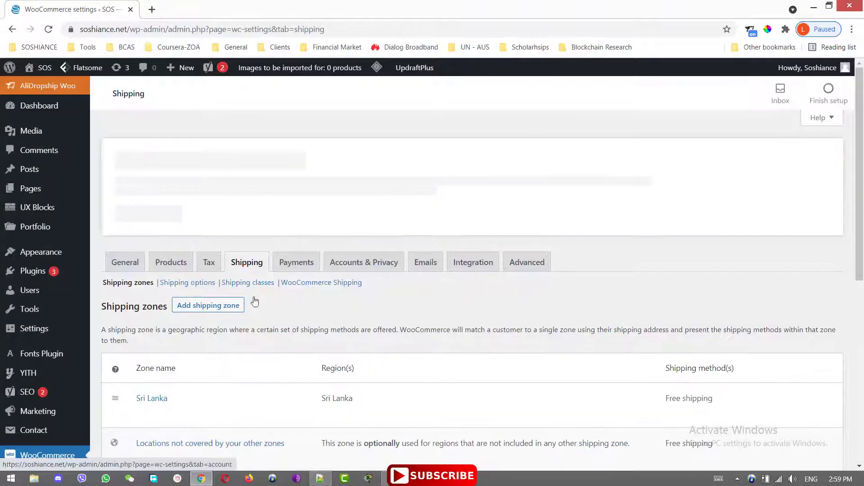
pyautogui.moveTo(861, 177); pyautogui.dragTo(863, 243)
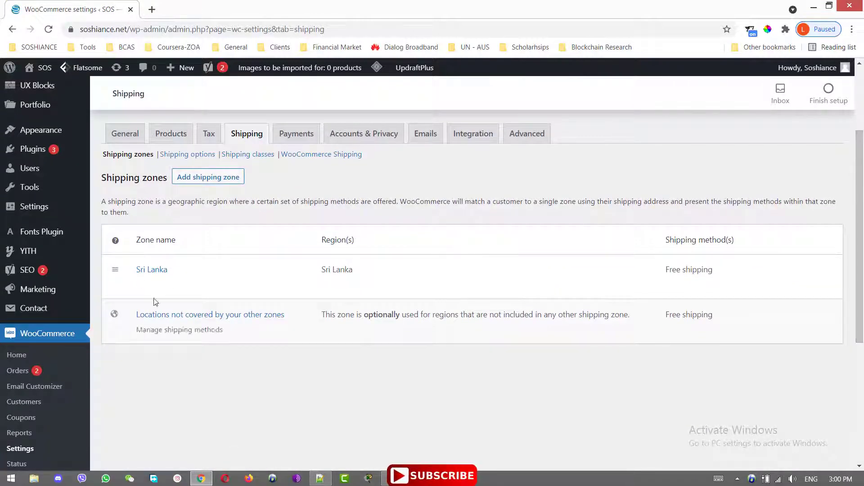
pyautogui.scroll(-1, 135, 269)
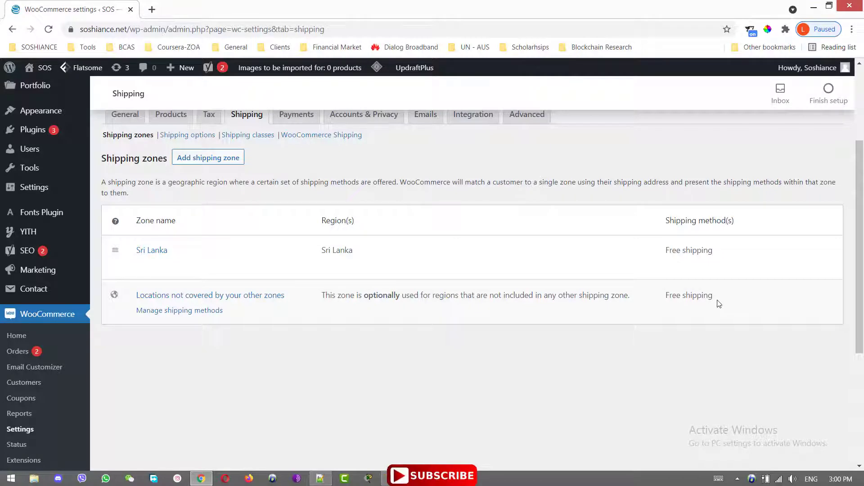
# Start a new shipping zone named "United Kingdome" and assign United Kingdom (UK) as its region.
pyautogui.click(228, 161)
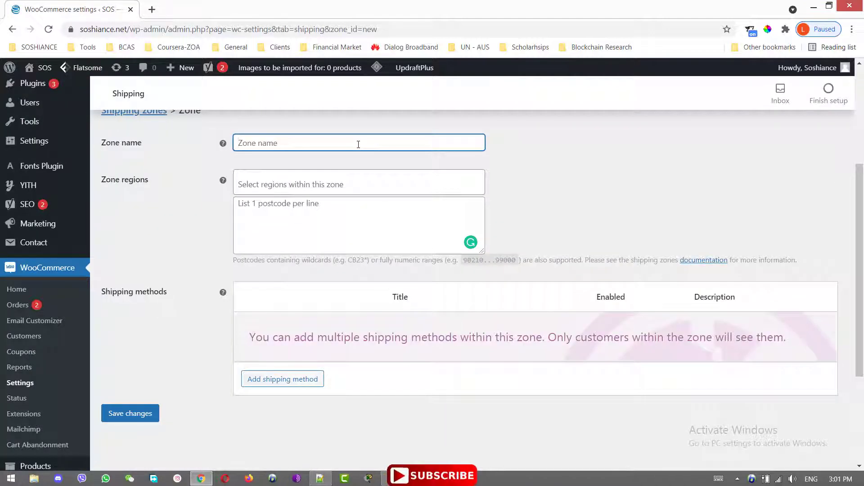
pyautogui.write('United Kingdome')
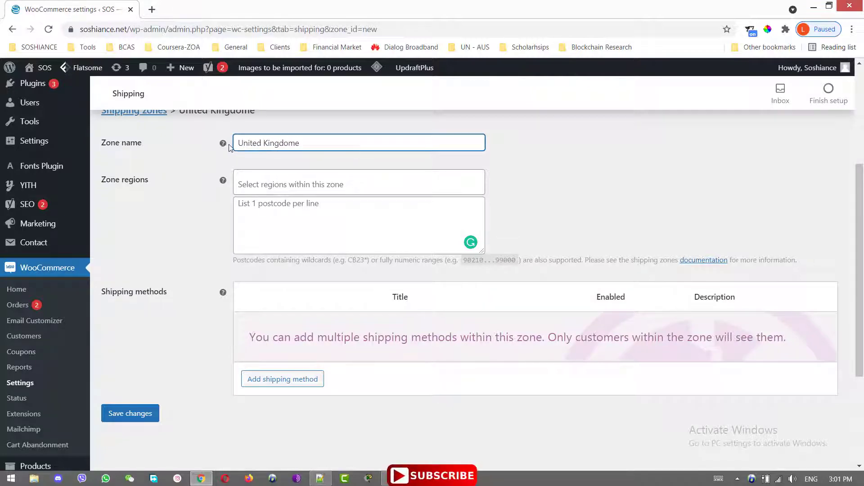
pyautogui.scroll(1, 306, 216)
pyautogui.click(307, 234)
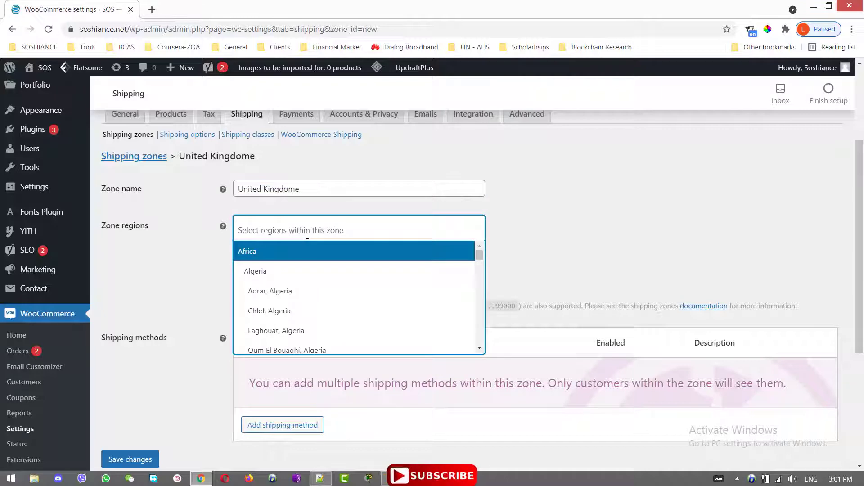
pyautogui.write('United King')
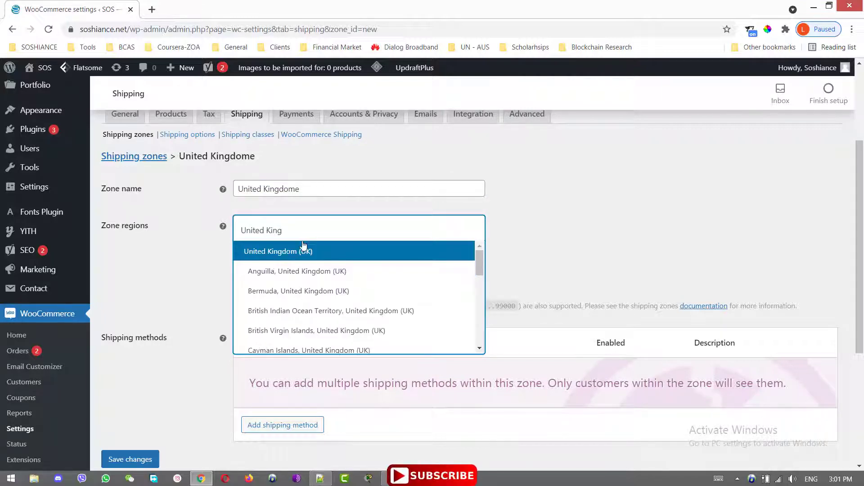
pyautogui.click(304, 251)
# Add a Flat rate shipping method to the United Kingdome zone.
pyautogui.moveTo(861, 254); pyautogui.dragTo(862, 313)
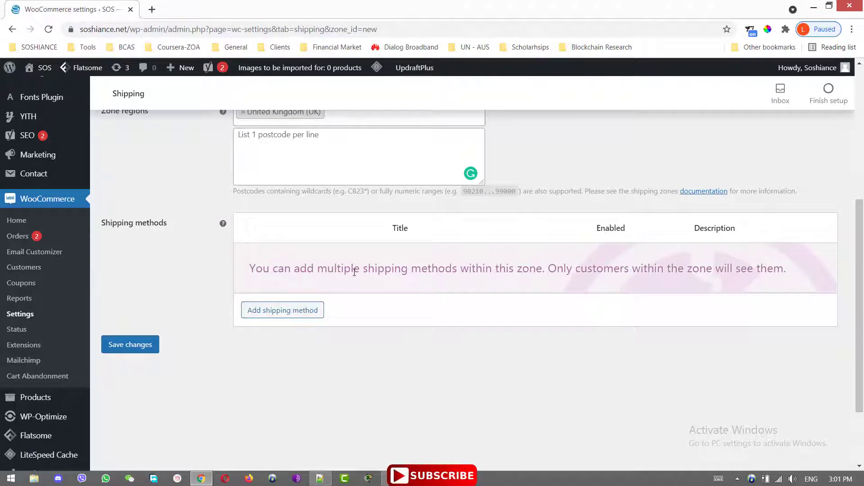
pyautogui.click(270, 310)
pyautogui.click(334, 267)
pyautogui.click(333, 287)
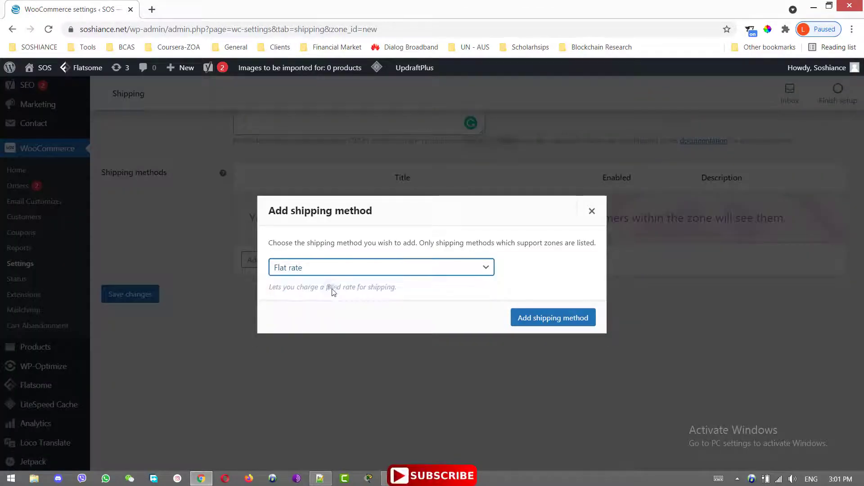
pyautogui.click(549, 320)
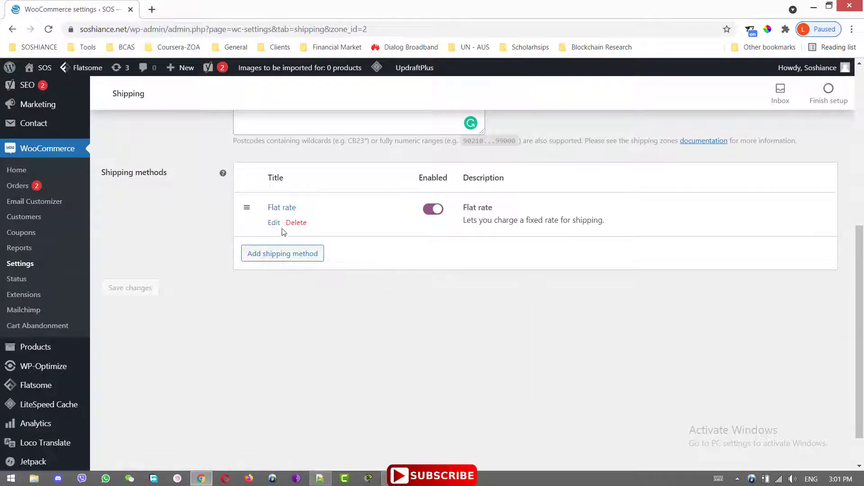
# Set the flat rate method's cost to 10*[qty], keeping it taxable, and save the method's settings.
pyautogui.click(273, 222)
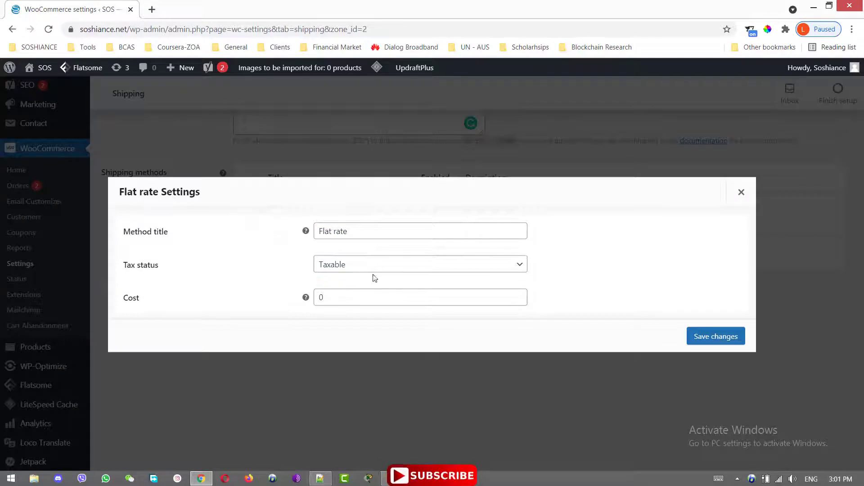
pyautogui.click(340, 301)
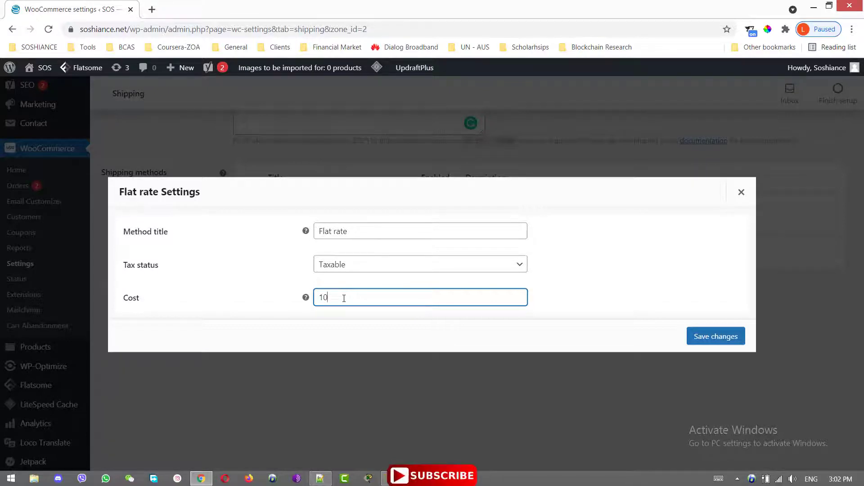
pyautogui.moveTo(304, 301)
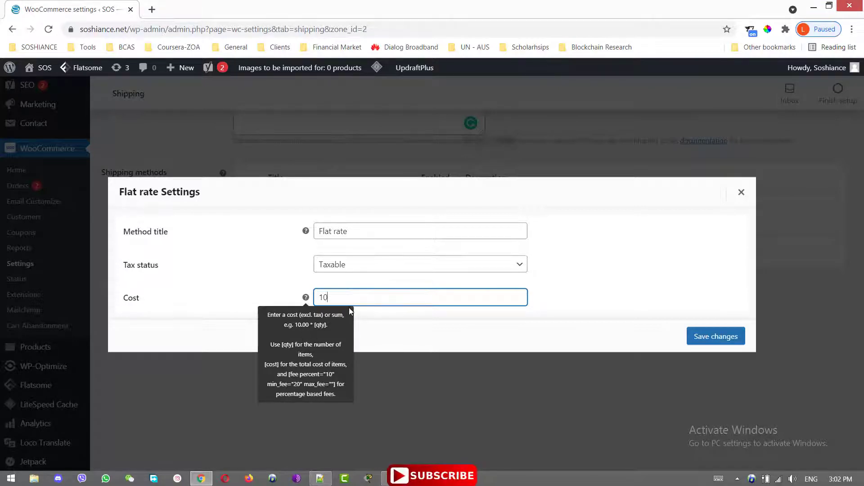
pyautogui.write('*')
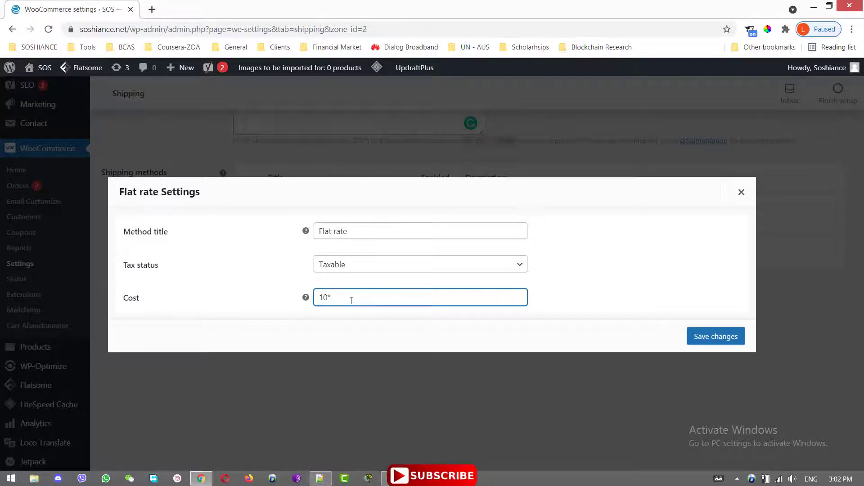
pyautogui.write('[qty')
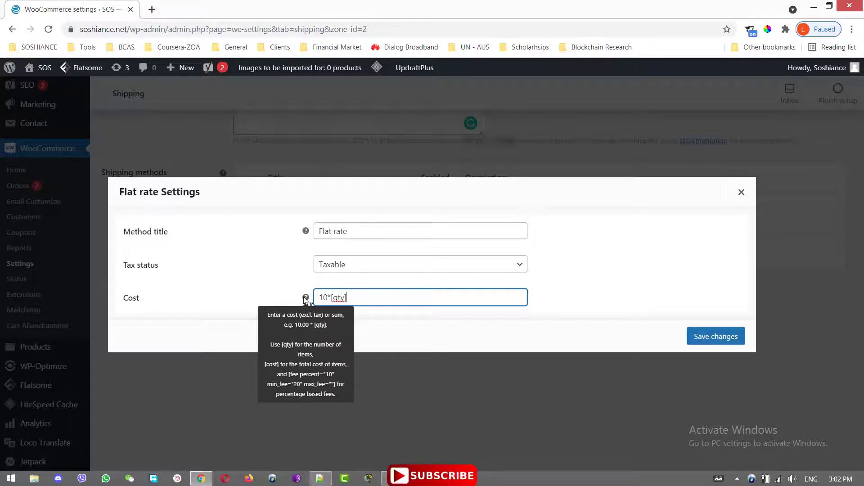
pyautogui.click(716, 337)
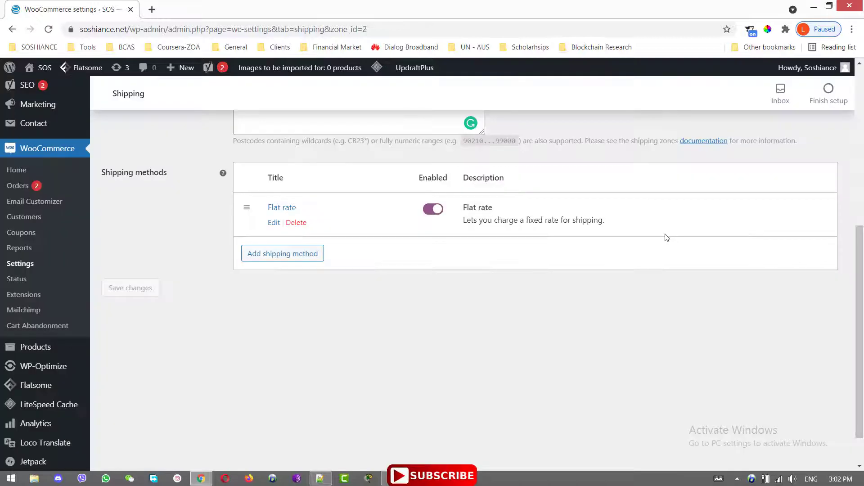
# Remove the flat rate method, leave the zone without saving, and delete the United Kingdome shipping zone.
pyautogui.click(298, 224)
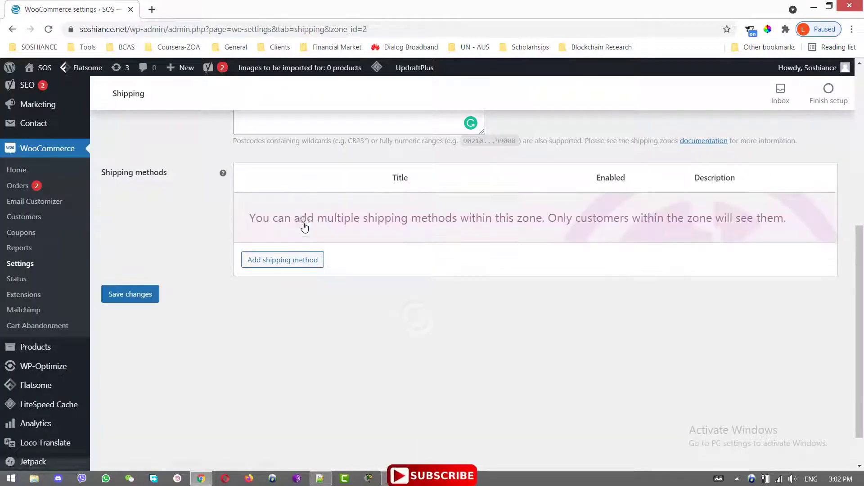
pyautogui.scroll(4, 315, 288)
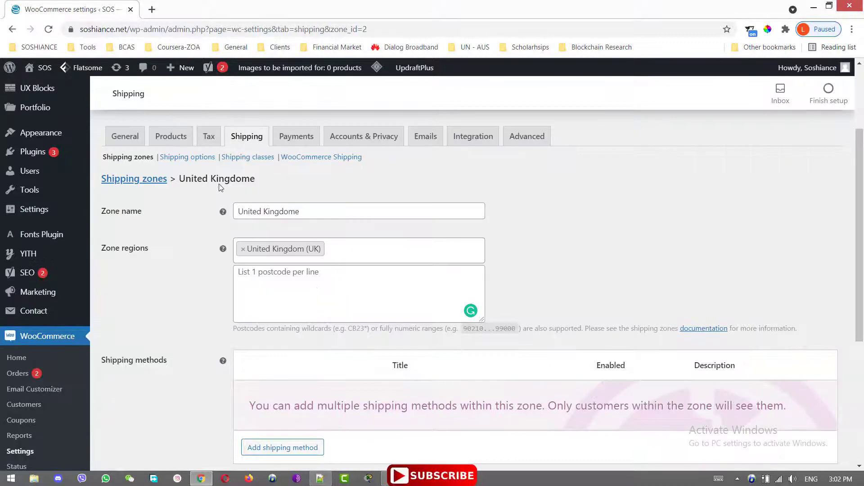
pyautogui.click(128, 157)
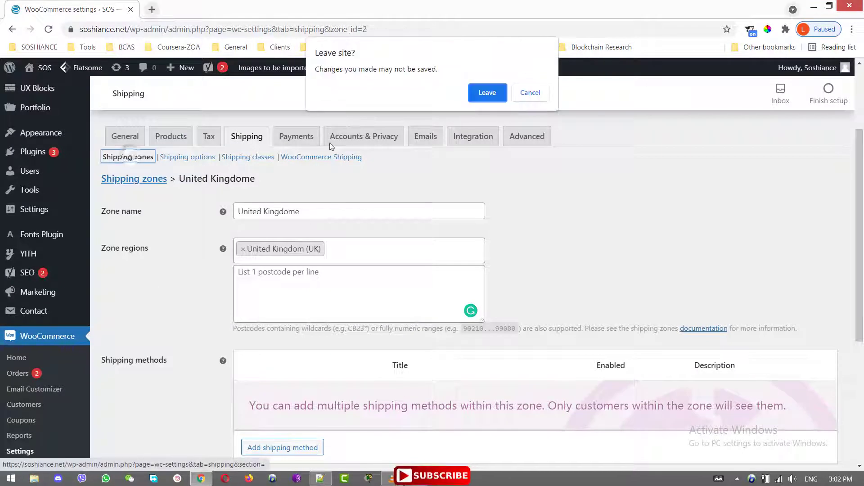
pyautogui.click(483, 92)
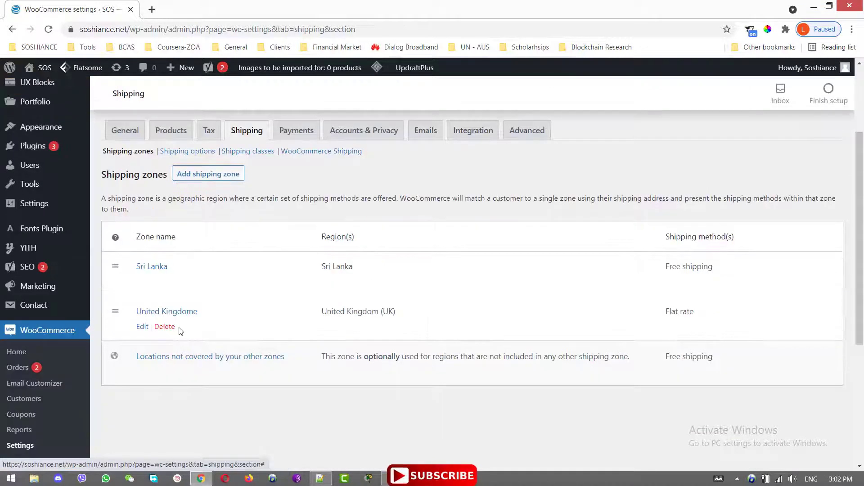
pyautogui.click(170, 328)
pyautogui.click(497, 104)
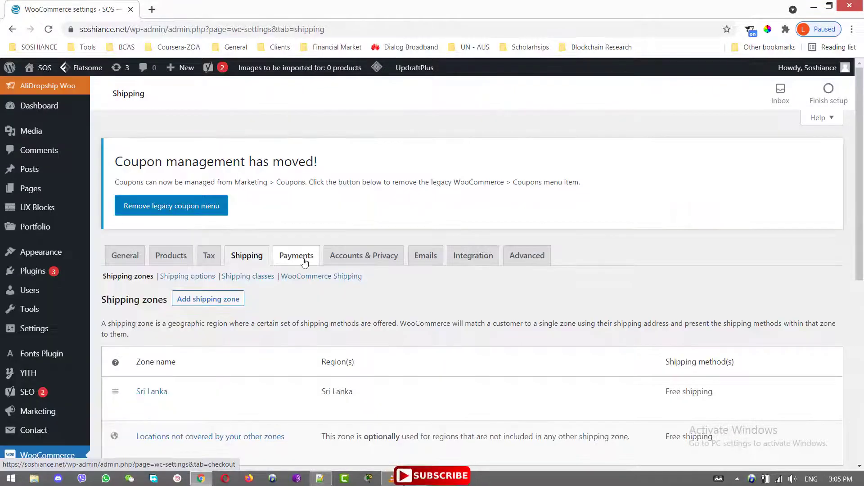
# Open the Payments settings and examine the installed payment methods, including which ones are enabled.
pyautogui.click(304, 262)
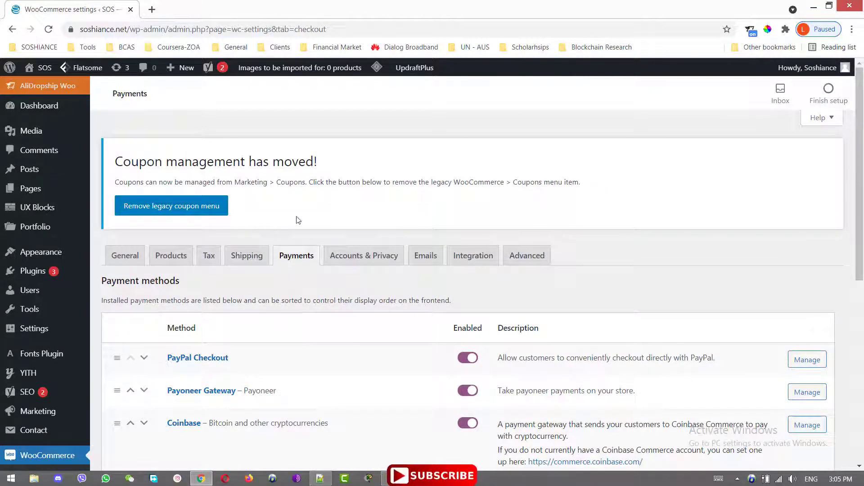
pyautogui.scroll(-4, 276, 225)
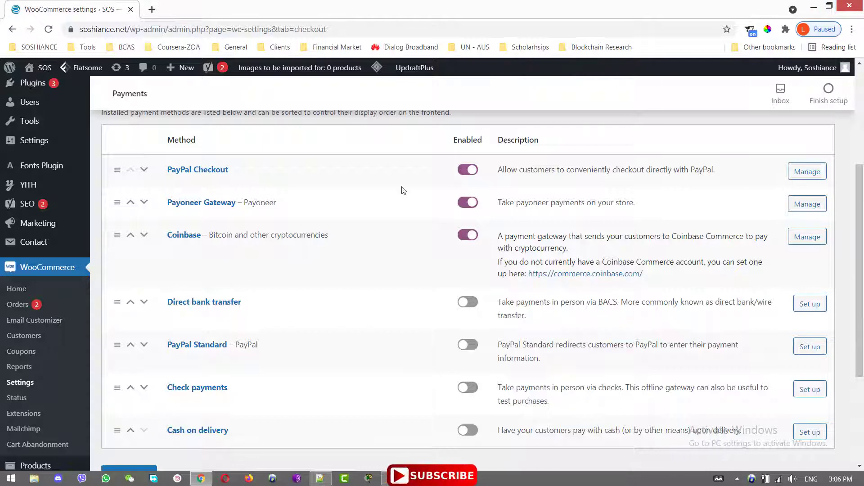
pyautogui.moveTo(860, 171)
pyautogui.mouseDown()
pyautogui.moveTo(860, 206)
pyautogui.moveTo(859, 176)
pyautogui.mouseUp()
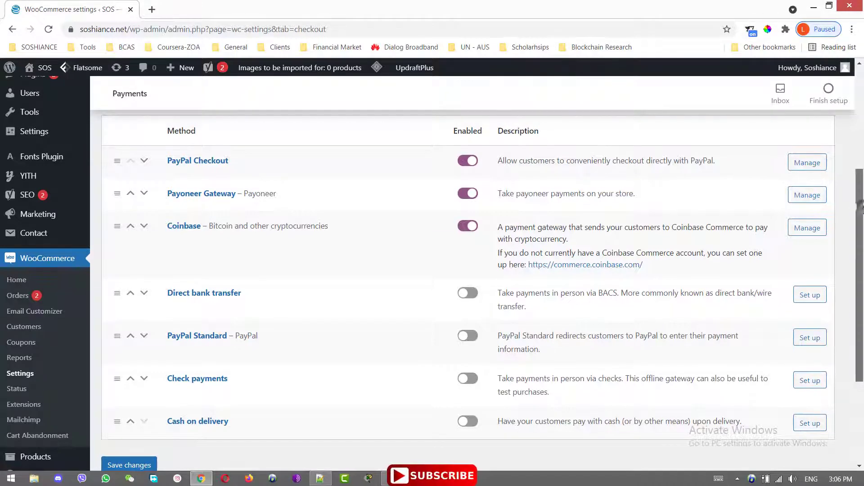
pyautogui.scroll(3, 561, 242)
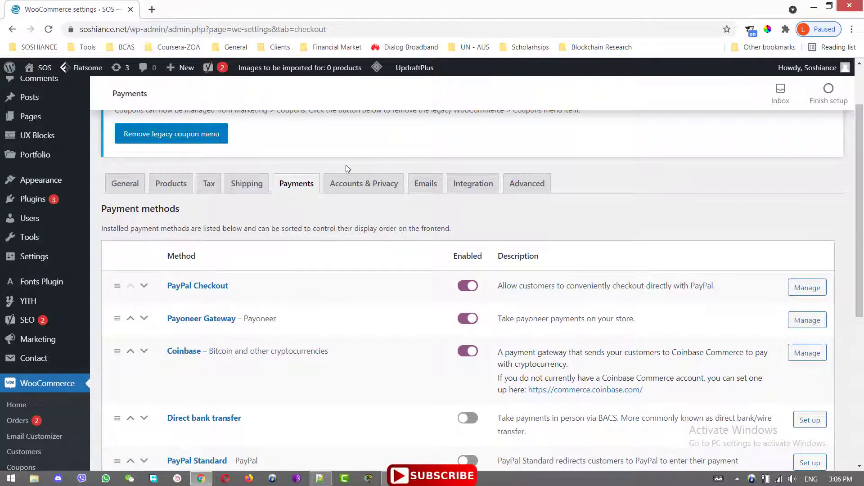
# Open the Accounts & Privacy settings and examine the guest checkout, account creation, erasure request and personal data removal options.
pyautogui.click(379, 187)
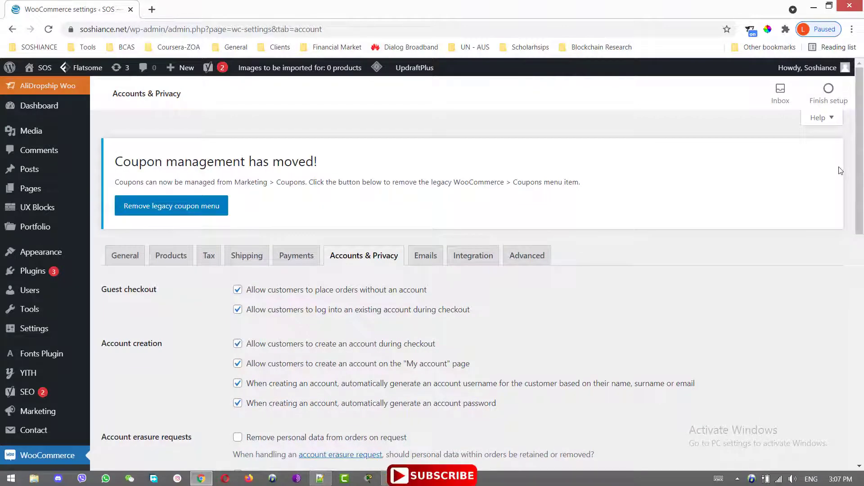
pyautogui.scroll(-4, 840, 170)
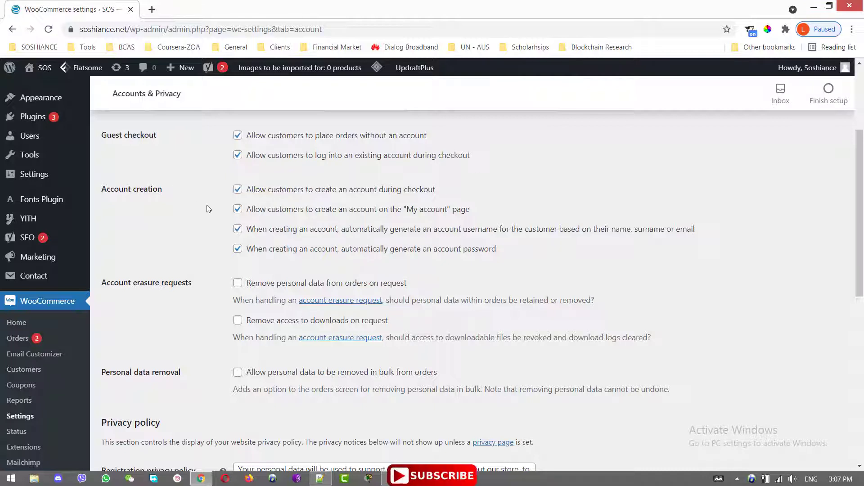
pyautogui.moveTo(862, 239)
pyautogui.mouseDown()
pyautogui.moveTo(862, 283)
pyautogui.moveTo(862, 235)
pyautogui.mouseUp()
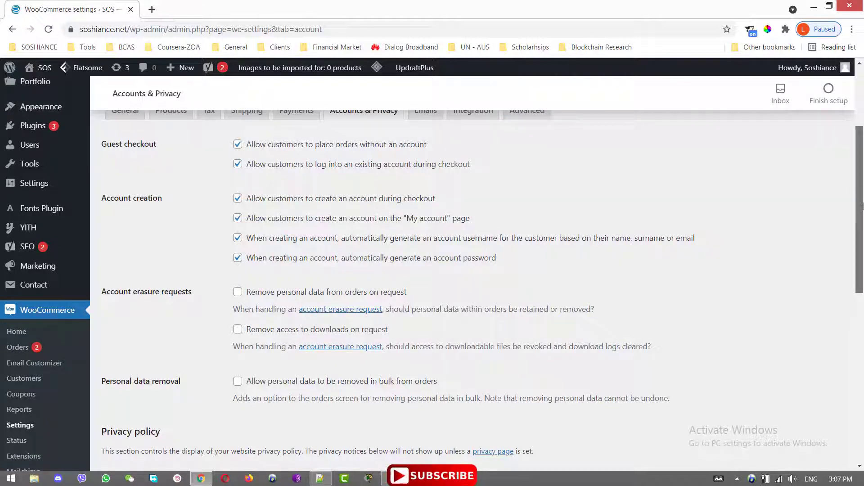
# Examine the registration and checkout privacy policy texts and the personal data retention periods in the Accounts & Privacy settings.
pyautogui.scroll(-4, 432, 270)
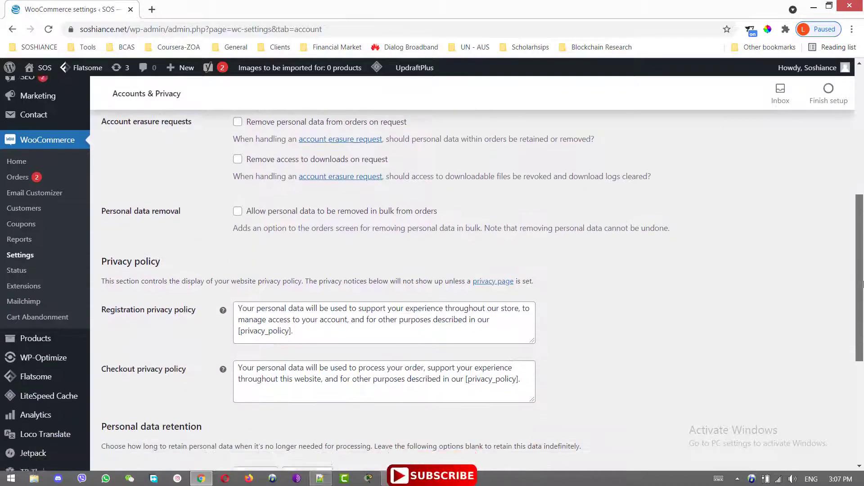
pyautogui.scroll(-2, 152, 154)
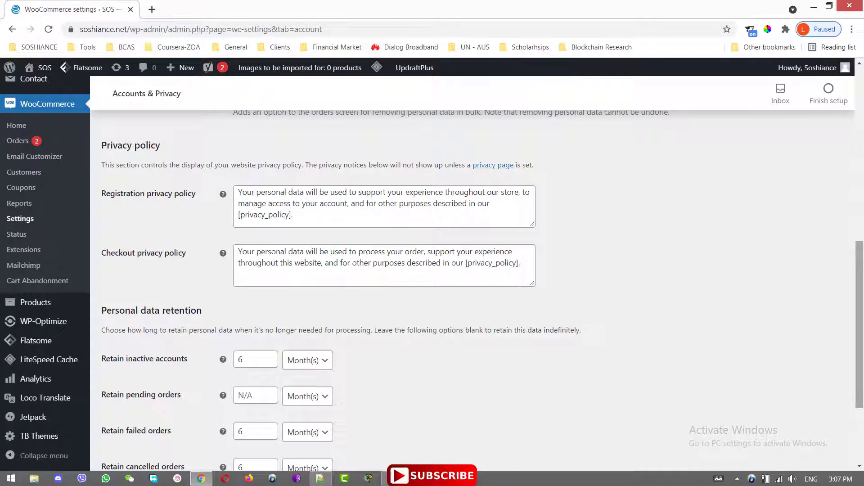
pyautogui.scroll(-3, 131, 205)
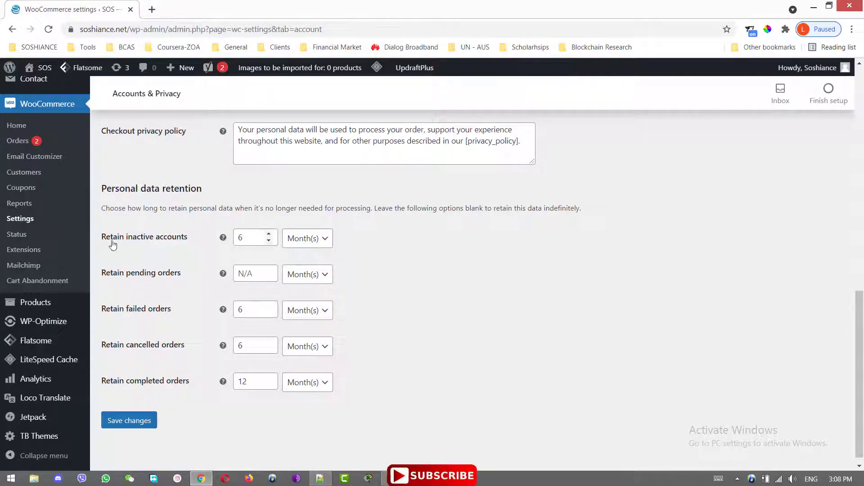
pyautogui.click(248, 241)
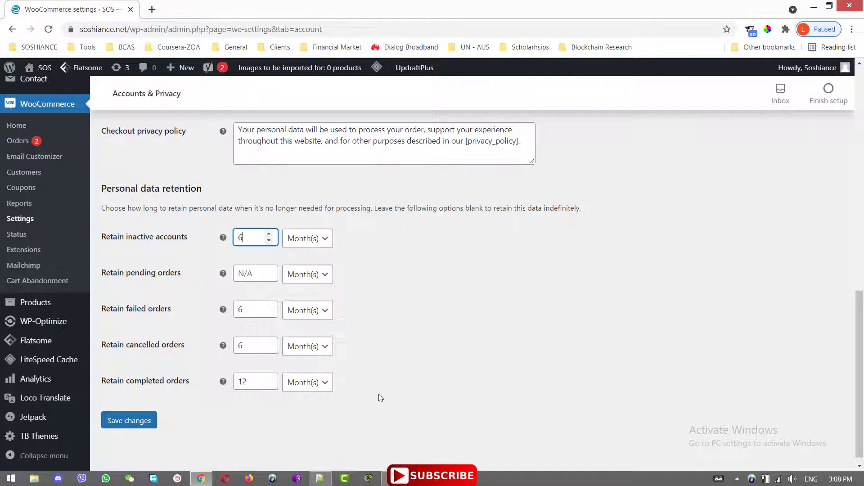
# Open the Emails settings and examine the list of email notifications with their content types and recipients.
pyautogui.scroll(10, 427, 234)
pyautogui.click(425, 234)
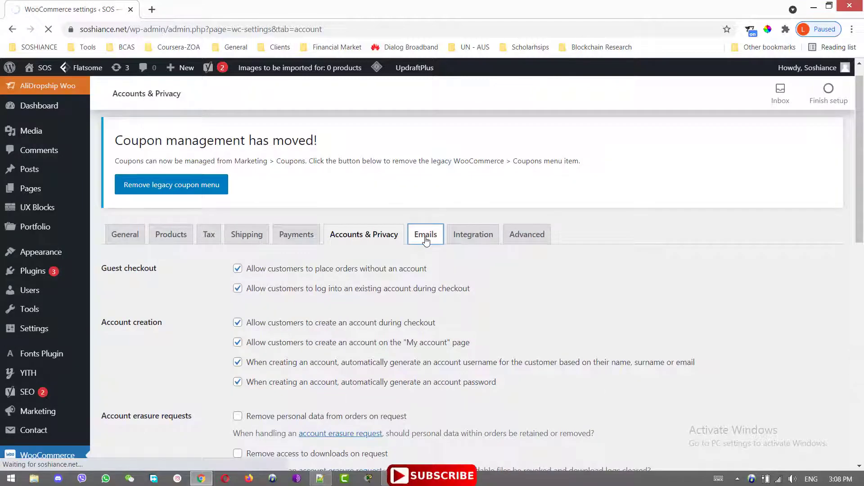
pyautogui.scroll(-5, 426, 241)
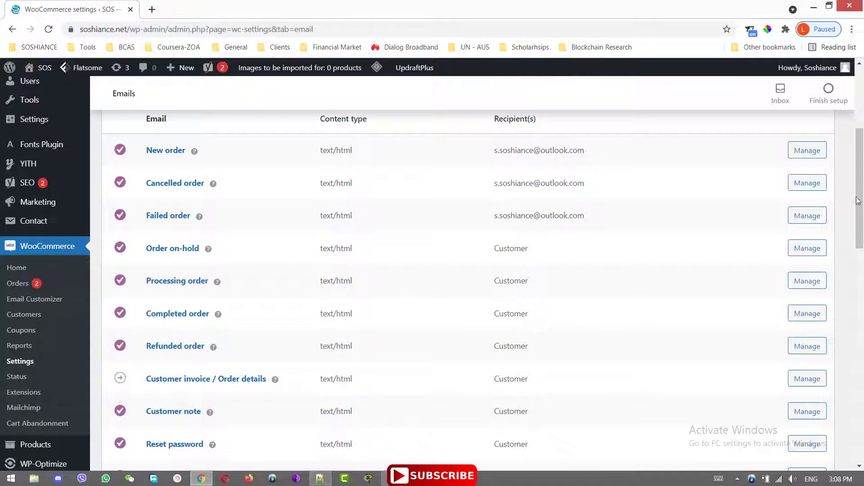
pyautogui.moveTo(857, 200); pyautogui.dragTo(861, 274)
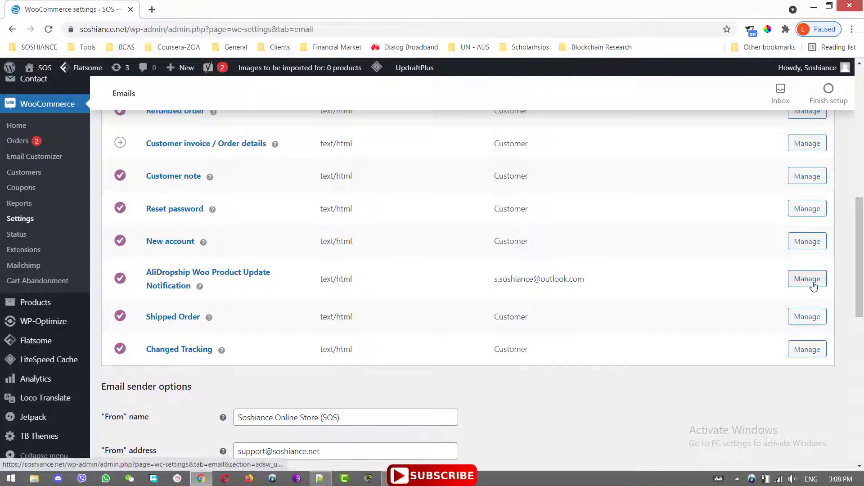
# Examine the email sender options, checking the "From" name and the "From" address.
pyautogui.scroll(-5, 436, 312)
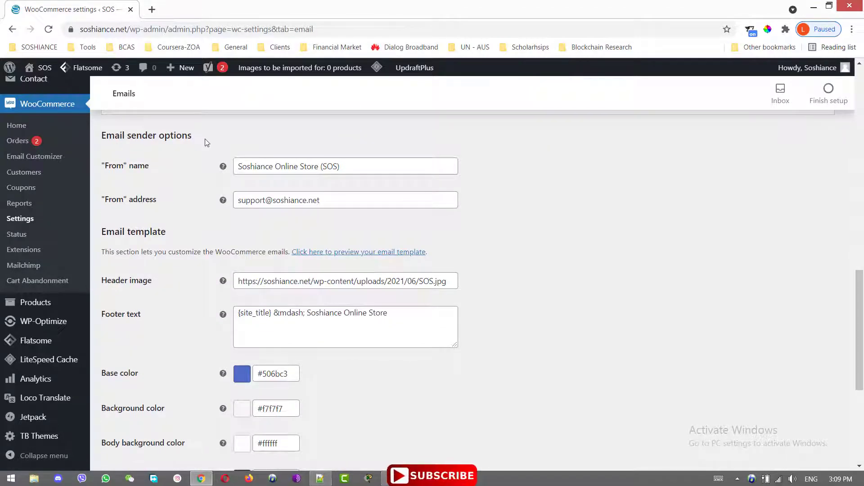
pyautogui.moveTo(206, 142); pyautogui.dragTo(103, 137)
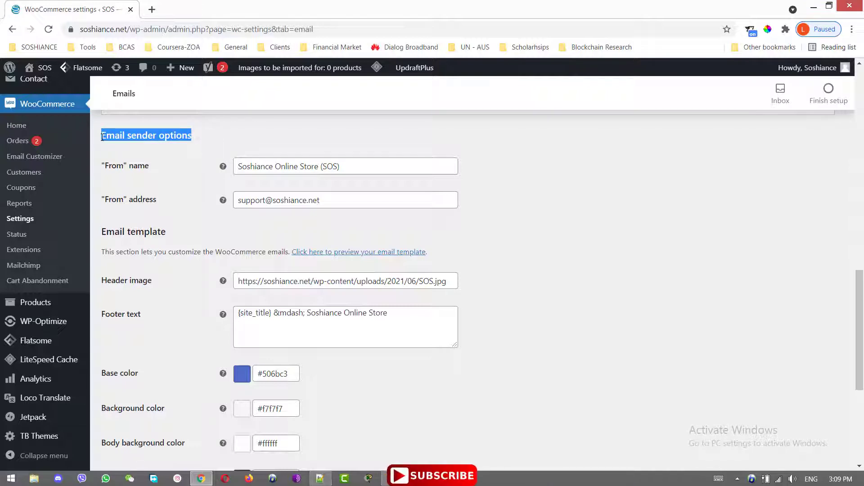
pyautogui.click(359, 170)
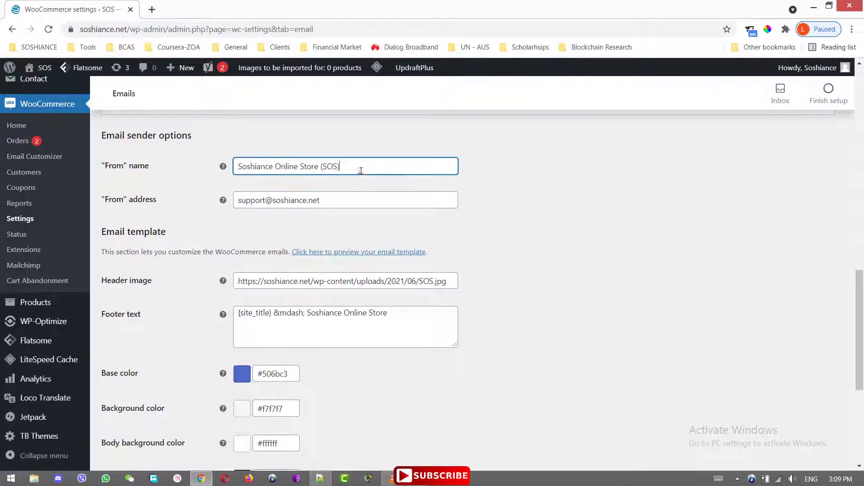
pyautogui.click(405, 170)
pyautogui.moveTo(341, 168); pyautogui.dragTo(222, 166)
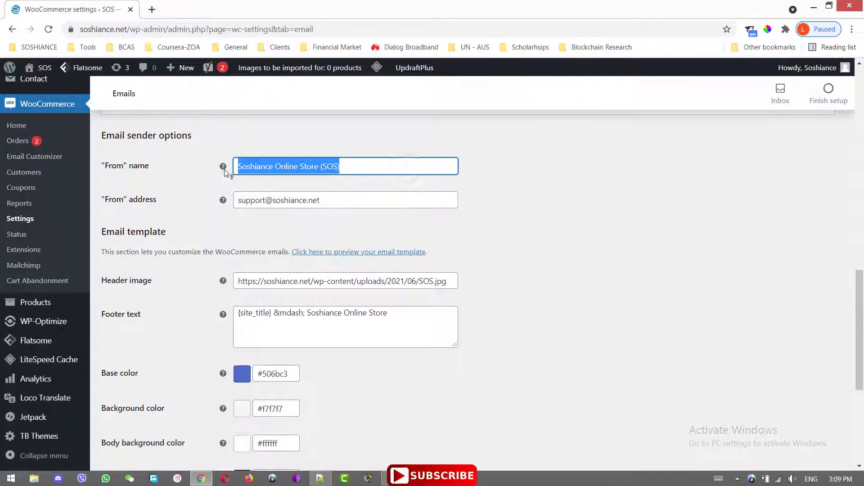
pyautogui.click(343, 204)
pyautogui.moveTo(366, 200); pyautogui.dragTo(256, 200)
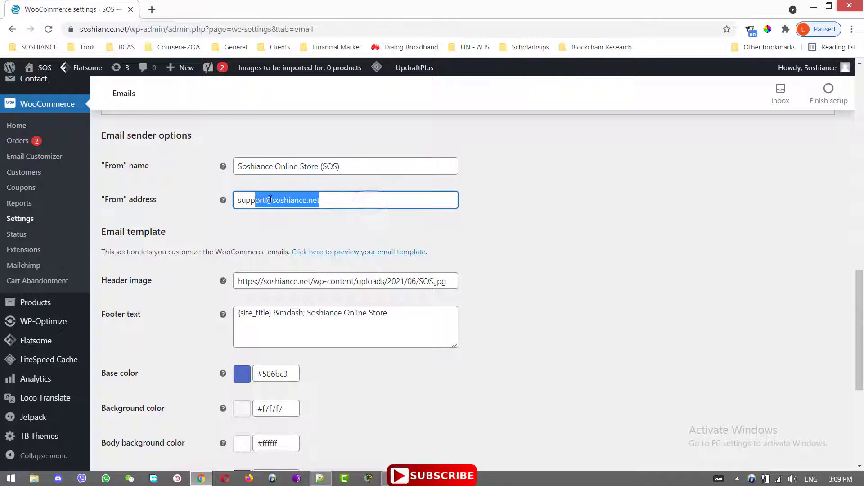
pyautogui.click(343, 203)
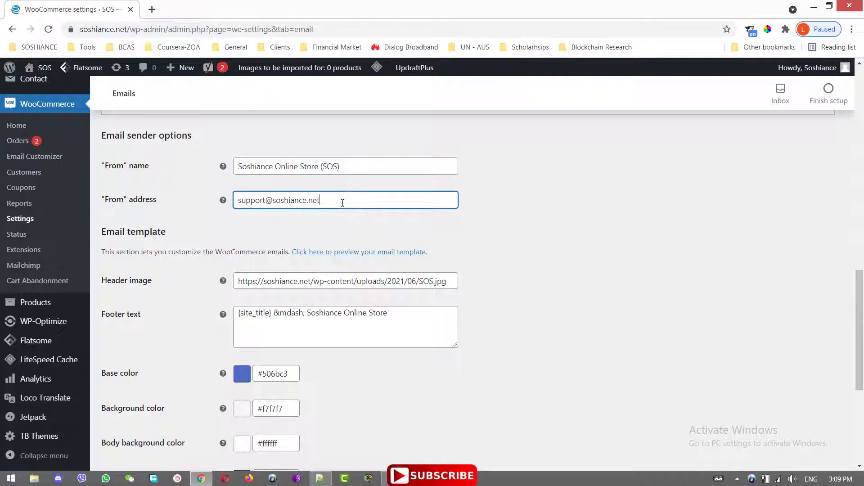
pyautogui.click(574, 282)
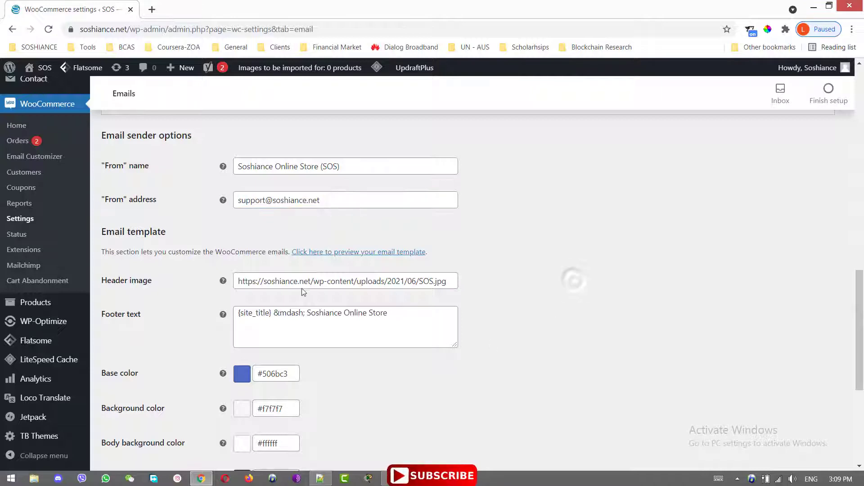
# Examine the email template's header image, footer text and colors, plus the email insights and Email Designer options.
pyautogui.moveTo(275, 280); pyautogui.dragTo(452, 284)
pyautogui.click(453, 283)
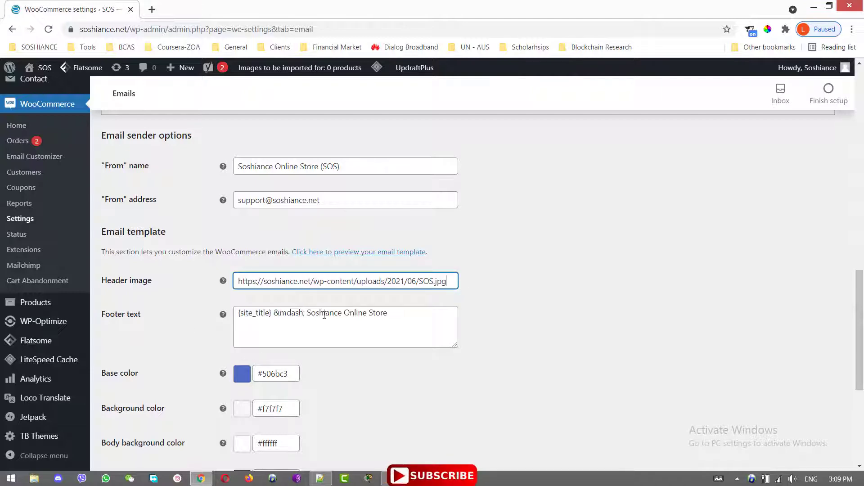
pyautogui.scroll(-4, 297, 228)
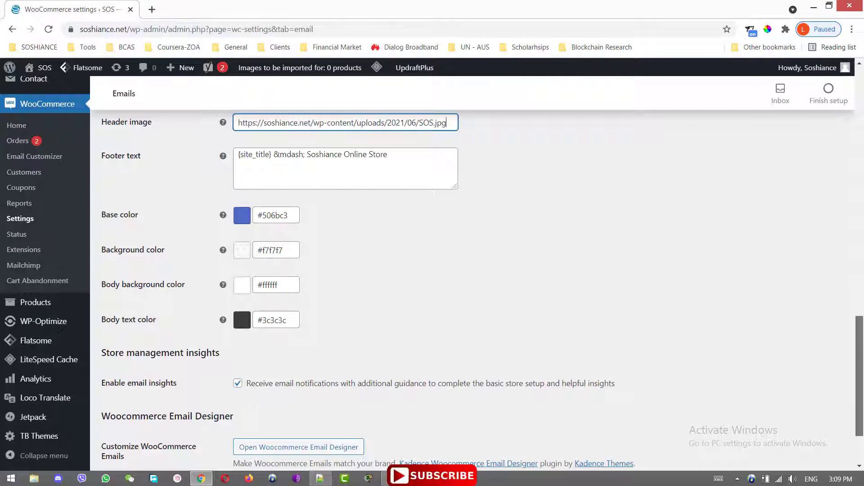
pyautogui.scroll(-2, 854, 423)
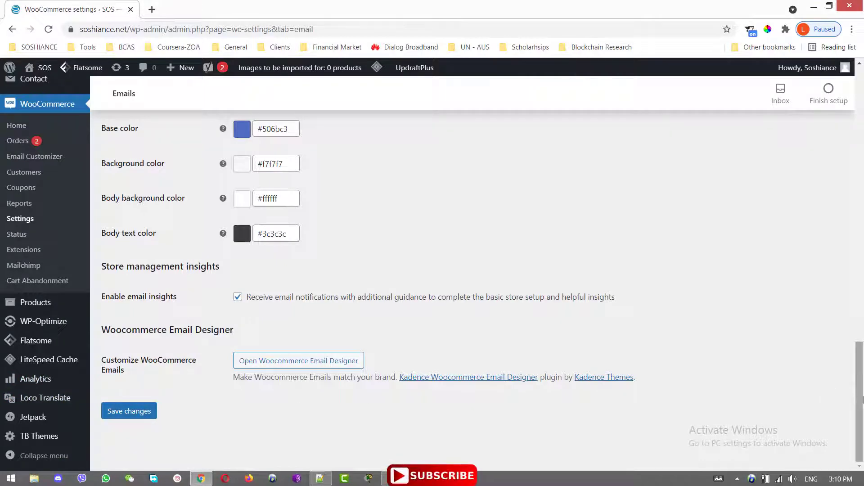
# Open the Integration settings and examine the MaxMind Geolocation section with its license key and database path fields.
pyautogui.moveTo(861, 385); pyautogui.dragTo(862, 124)
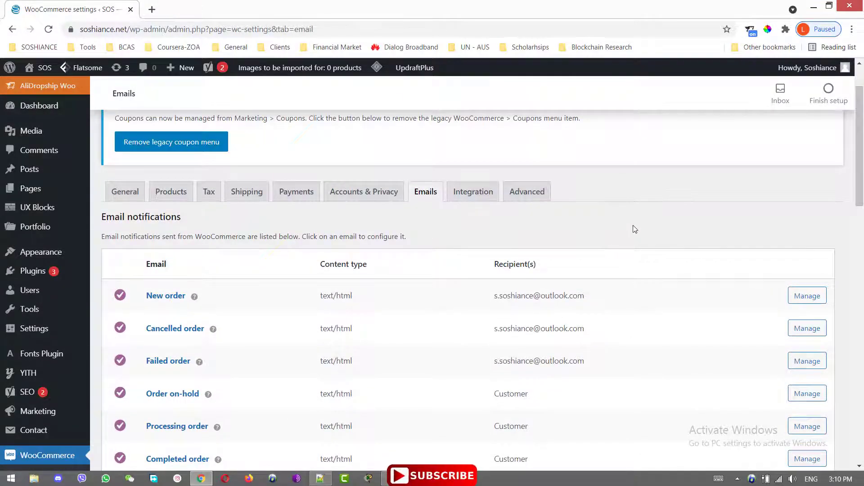
pyautogui.click(482, 197)
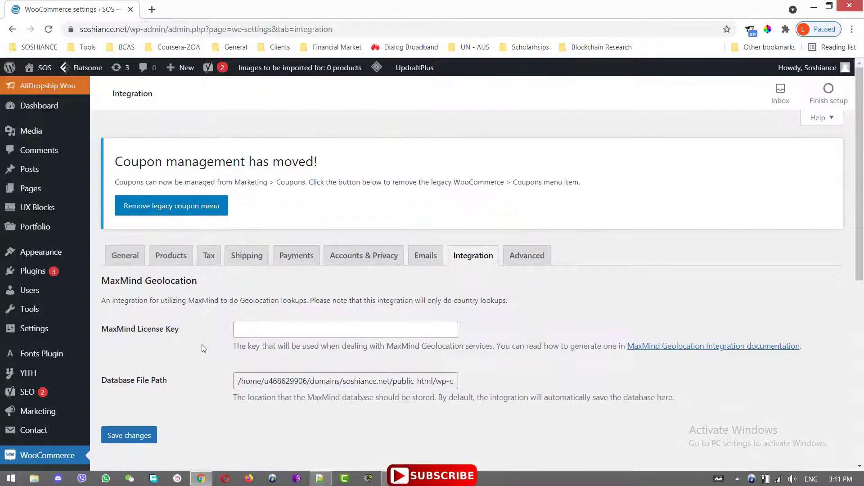
pyautogui.moveTo(136, 281); pyautogui.dragTo(202, 281)
pyautogui.click(189, 283)
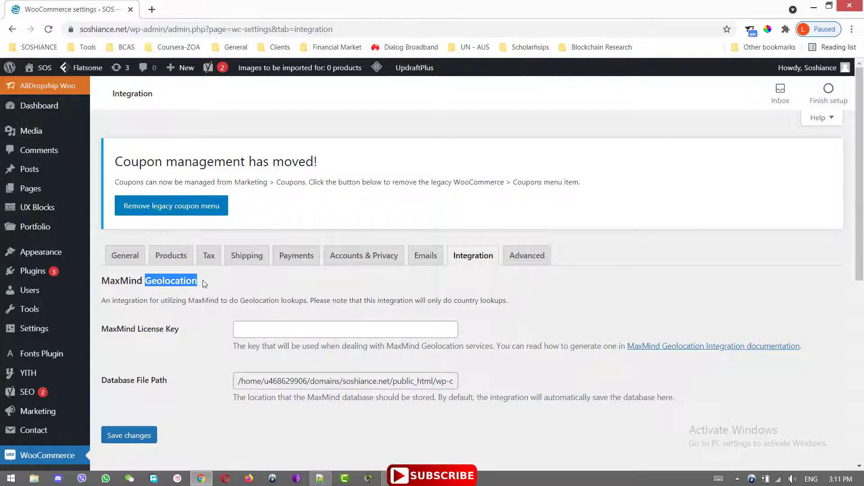
pyautogui.click(279, 284)
pyautogui.moveTo(104, 281); pyautogui.dragTo(269, 282)
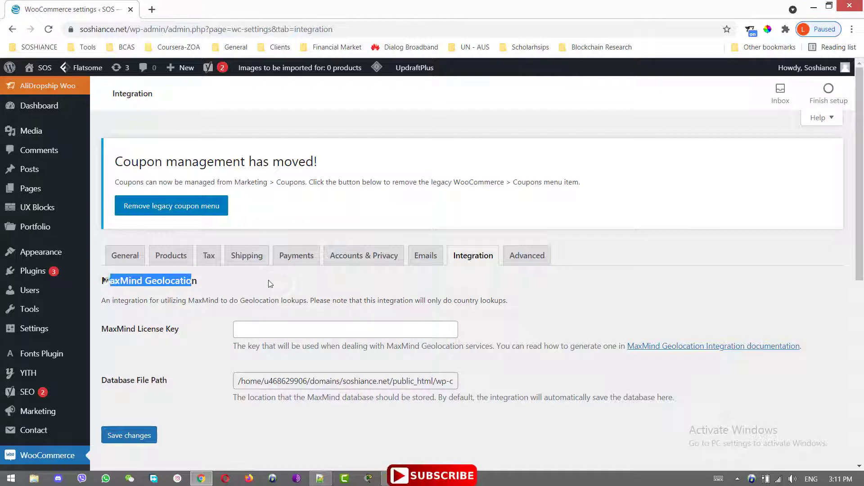
pyautogui.click(296, 284)
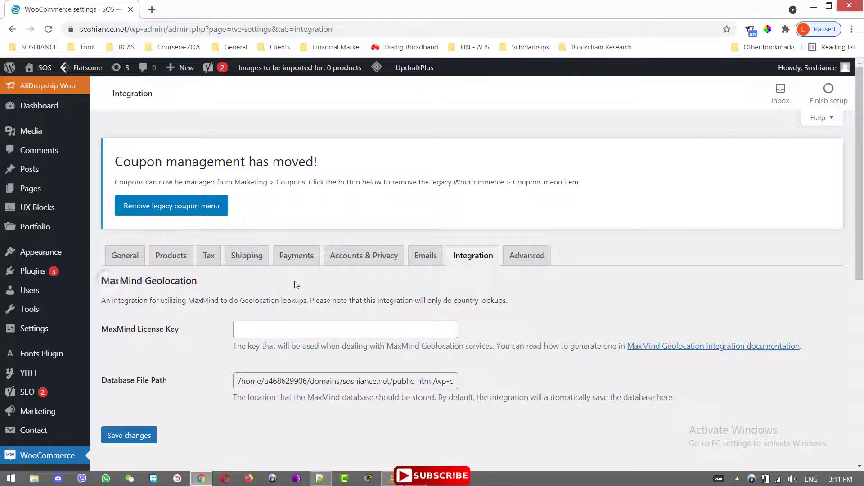
# Open the Advanced settings and examine the page setup for the cart, checkout, account and terms and conditions pages.
pyautogui.click(531, 256)
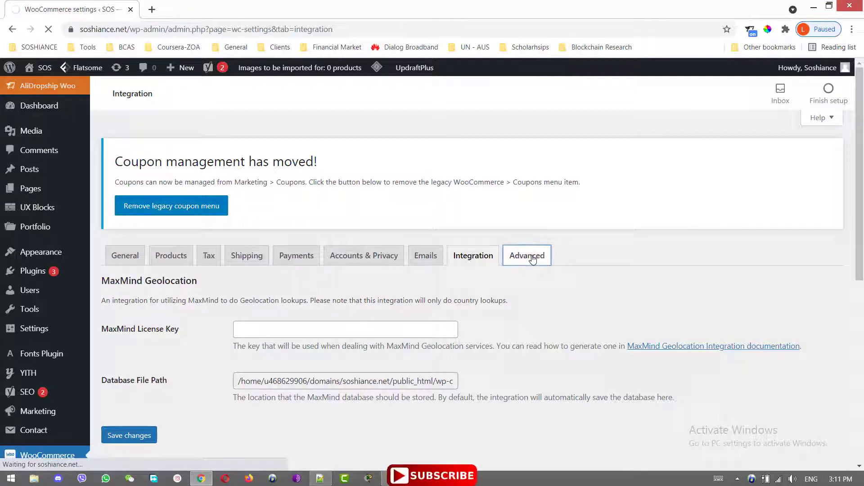
pyautogui.moveTo(862, 151); pyautogui.dragTo(863, 227)
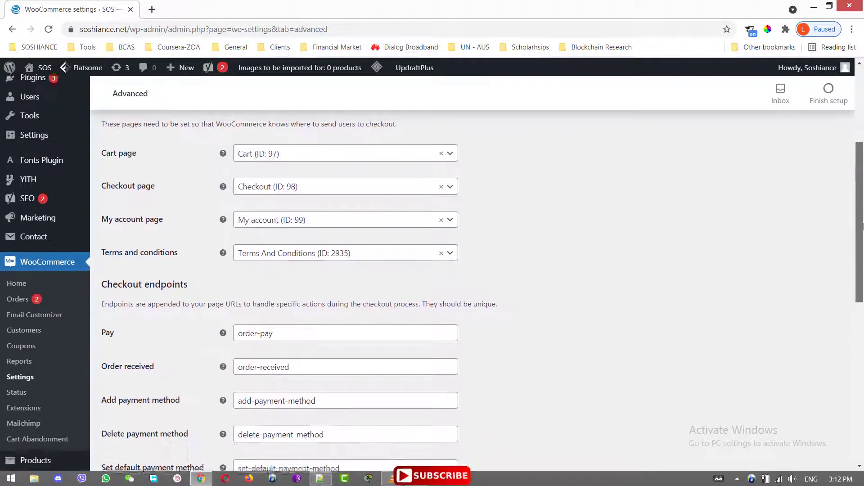
pyautogui.click(360, 156)
pyautogui.click(621, 165)
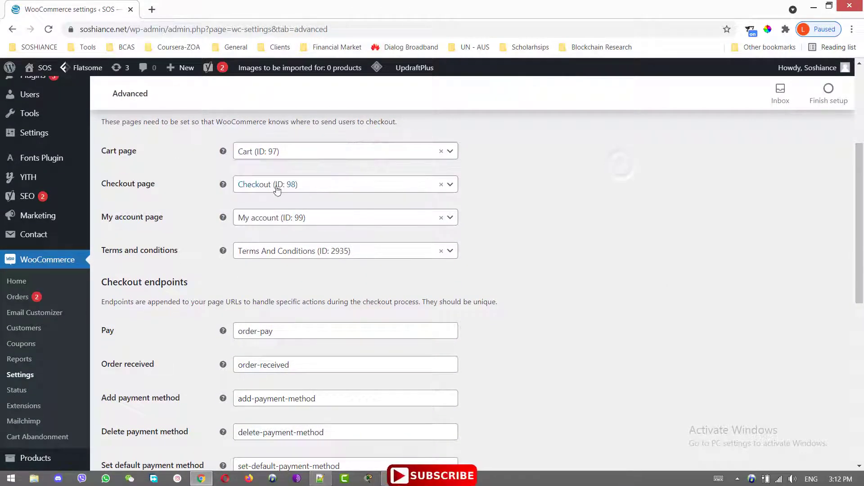
pyautogui.click(372, 186)
pyautogui.click(691, 220)
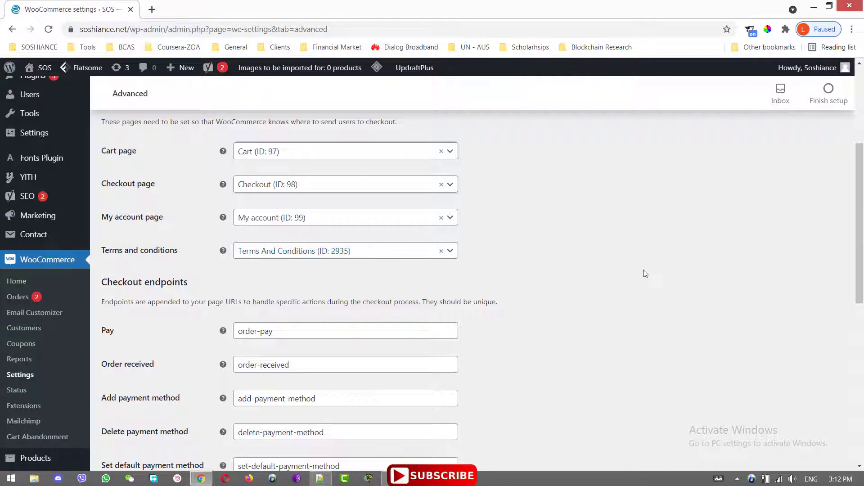
# Examine the checkout endpoints and account endpoints in the Advanced settings.
pyautogui.scroll(-2, 862, 293)
pyautogui.moveTo(862, 293); pyautogui.dragTo(862, 421)
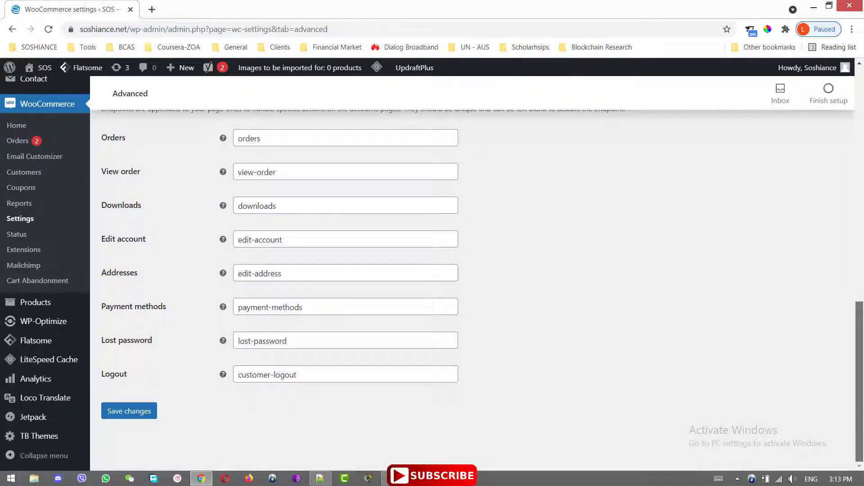
pyautogui.moveTo(857, 387); pyautogui.dragTo(856, 144)
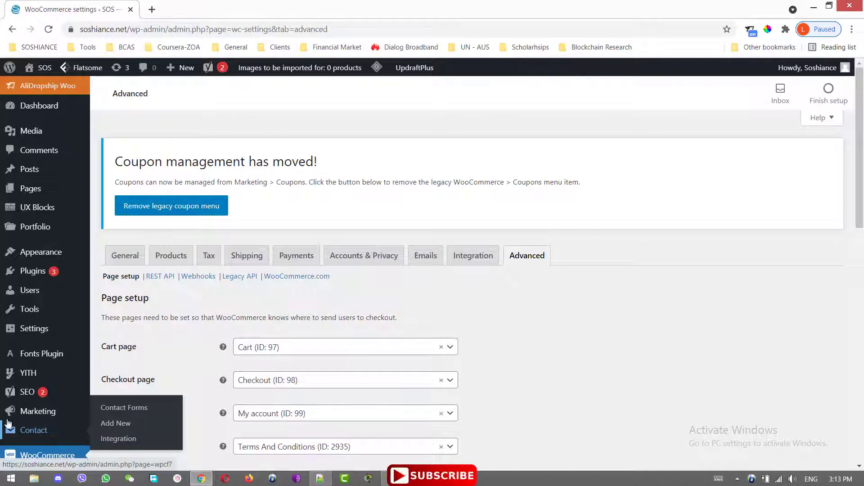
pyautogui.scroll(-4, 36, 450)
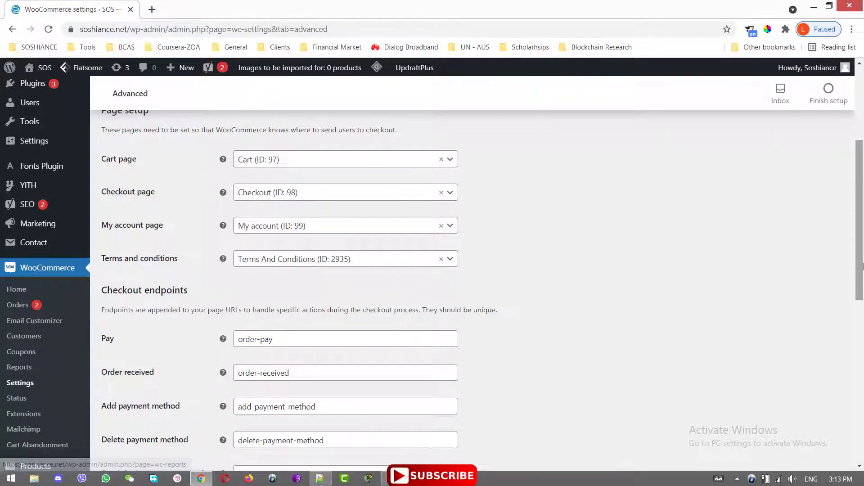
pyautogui.moveTo(861, 266); pyautogui.dragTo(862, 304)
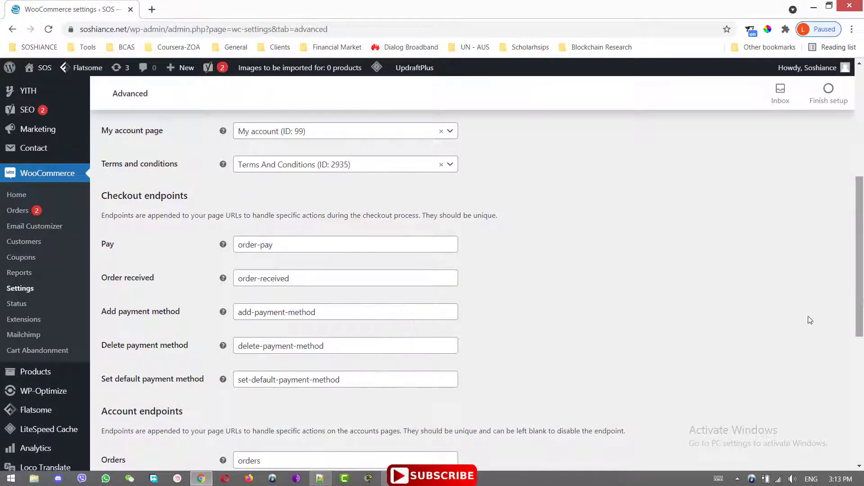
# Open the full Products list and look through the store's existing products.
pyautogui.moveTo(48, 370)
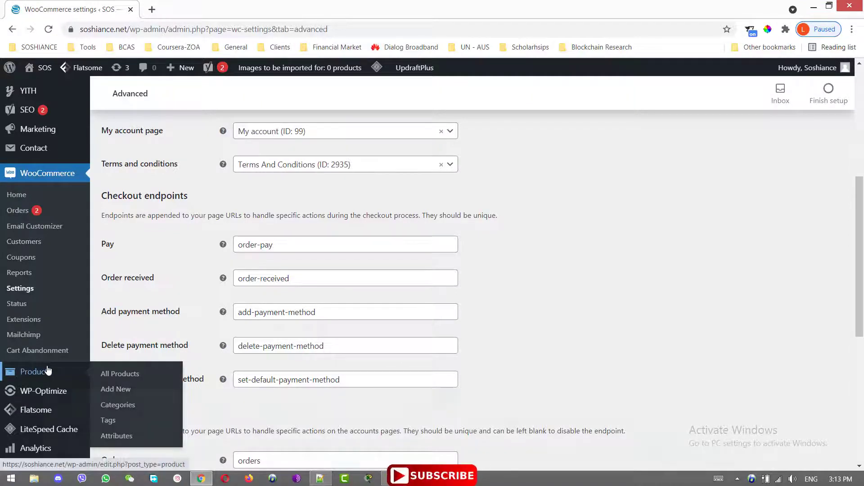
pyautogui.click(45, 380)
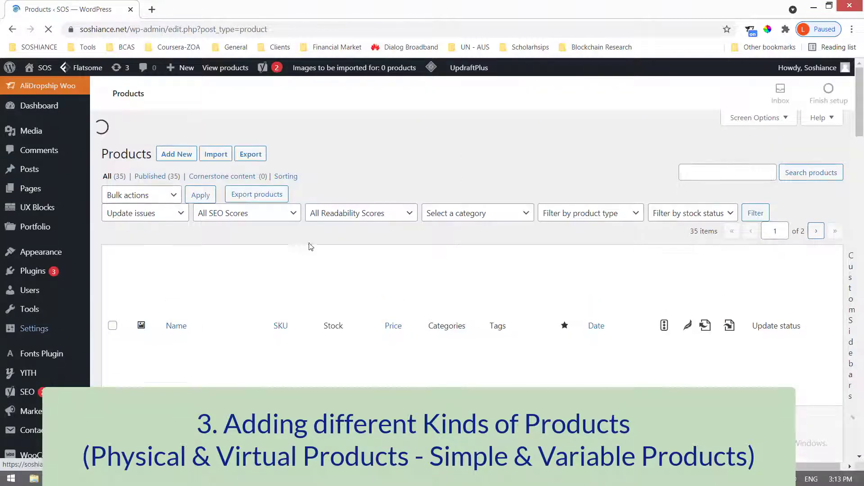
pyautogui.scroll(-4, 409, 254)
pyautogui.scroll(-8, 409, 254)
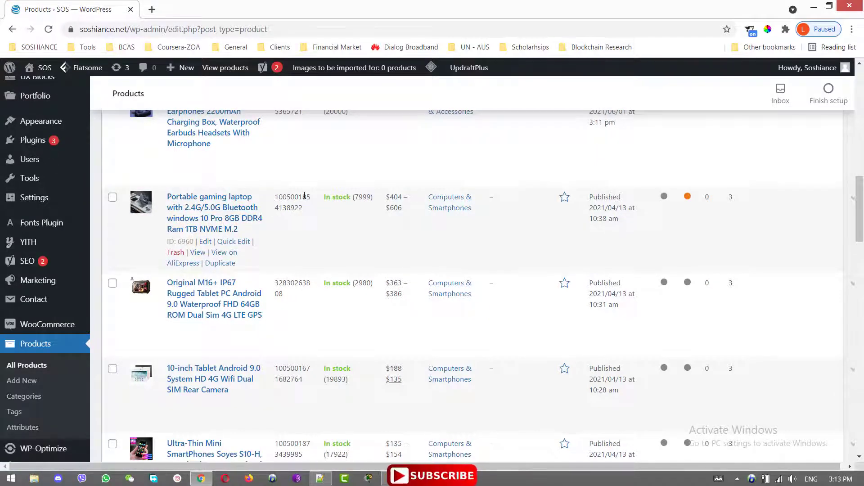
pyautogui.scroll(8, 304, 196)
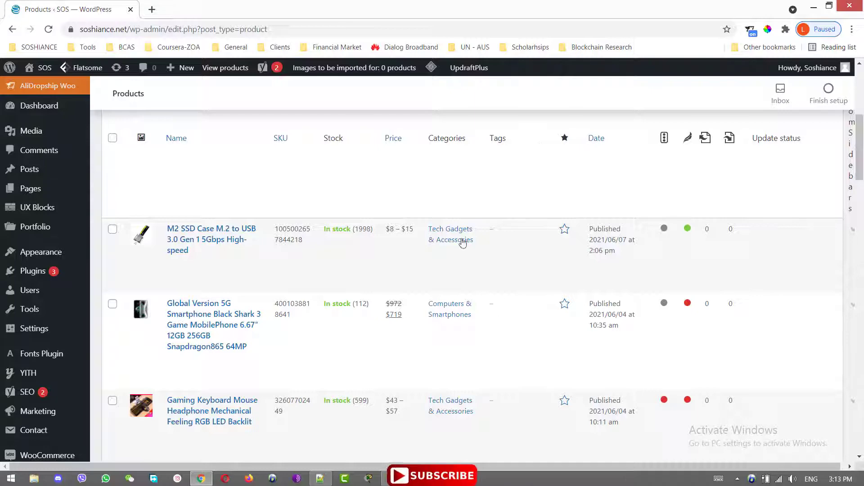
pyautogui.scroll(6, 324, 273)
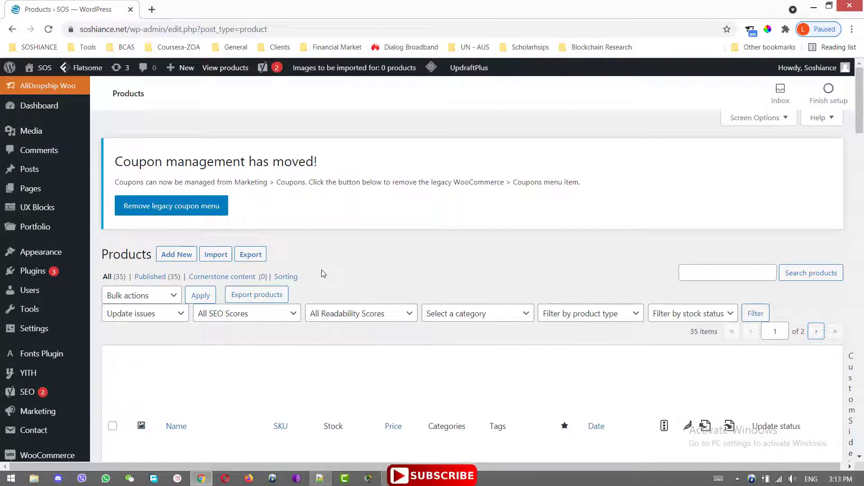
# Start a new product and name it JBL Headphone.
pyautogui.click(188, 262)
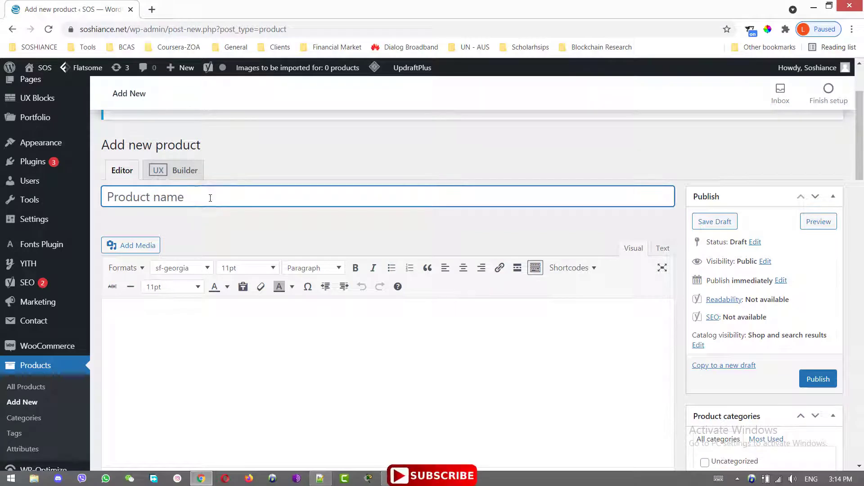
pyautogui.write('JBL Headphone')
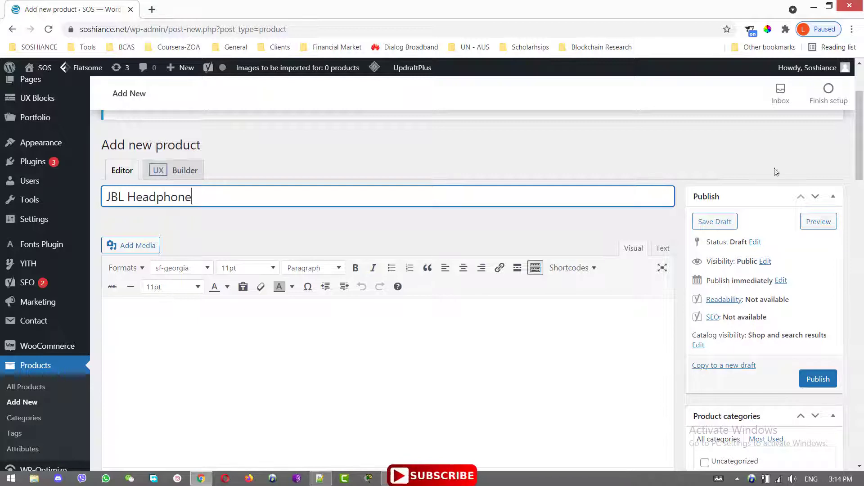
# Write the sentence "JBL headphone has very good qulaity, and bla bla bla" in the main product description.
pyautogui.click(210, 314)
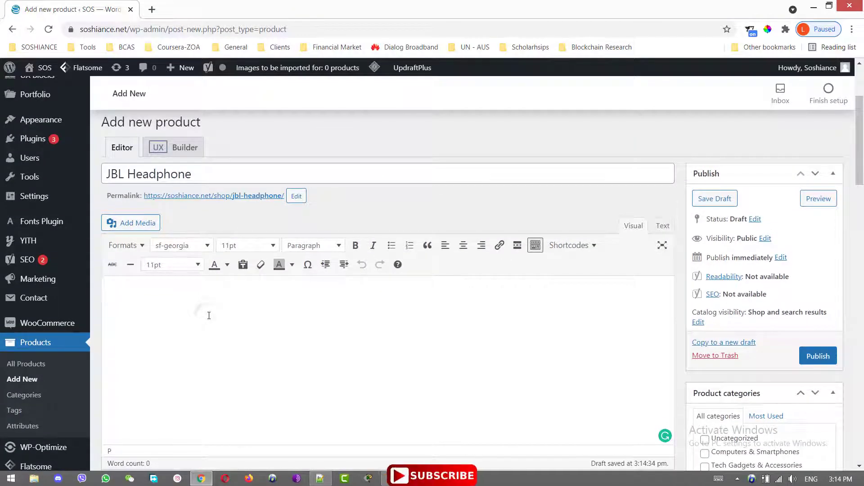
pyautogui.write('JBL headphone is ver')
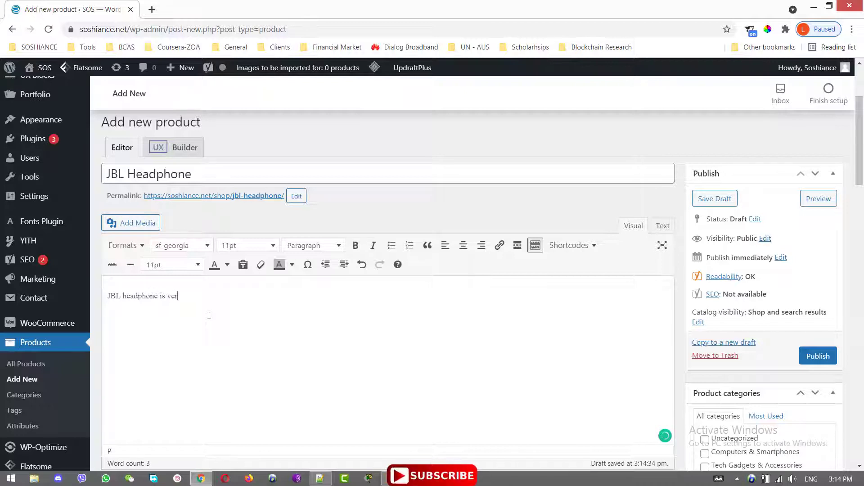
pyautogui.press('BackSpace')
pyautogui.press('BackSpace')
pyautogui.press('BackSpace')
pyautogui.press('BackSpace')
pyautogui.press('BackSpace')
pyautogui.press('BackSpace')
pyautogui.write('has very good qulaity')
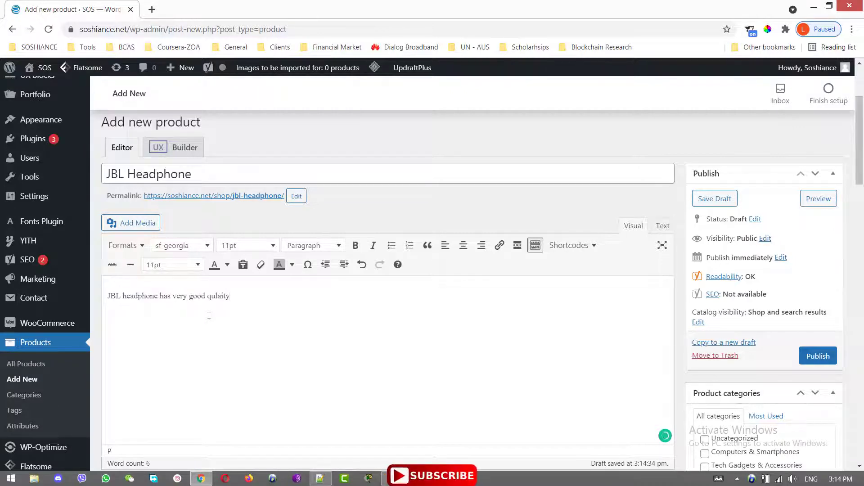
pyautogui.write(', and bla bla')
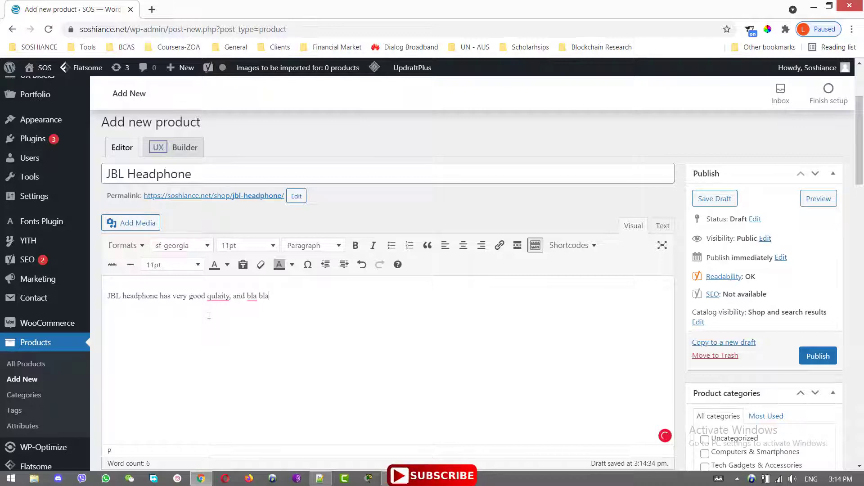
# Copy the description sentence and paste it repeatedly below to fill two more paragraphs, four times in one and twice in the other.
pyautogui.hotkey('ctrl', 'shift', 'Left')
pyautogui.hotkey('ctrl', 'shift', 'Left')
pyautogui.hotkey('ctrl', 'shift', 'Left')
pyautogui.hotkey('ctrl', 'shift', 'Left')
pyautogui.hotkey('shift', 'Left')
pyautogui.hotkey('ctrl', 'shift', 'Left')
pyautogui.hotkey('ctrl', 'shift', 'Left')
pyautogui.hotkey('ctrl', 'shift', 'Left')
pyautogui.hotkey('ctrl', 'shift', 'Left')
pyautogui.hotkey('ctrl', 'shift', 'Left')
pyautogui.hotkey('ctrl', 'shift', 'Left')
pyautogui.hotkey('ctrl', 'c')
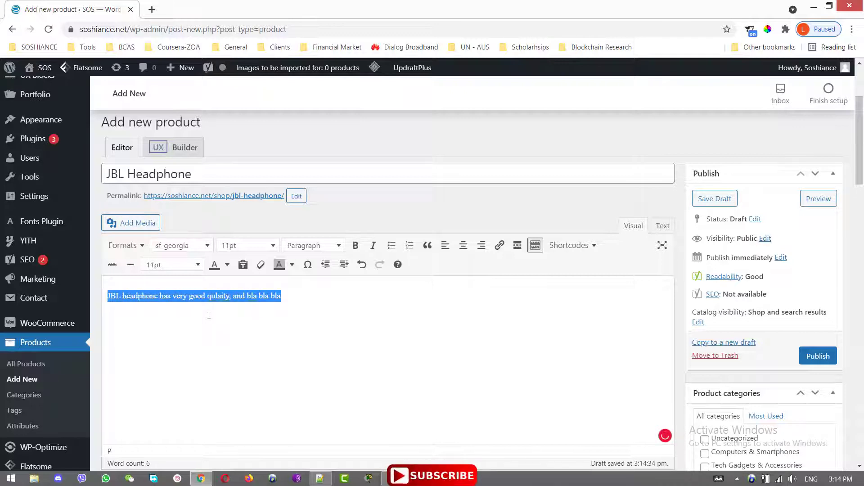
pyautogui.hotkey('ctrl', 'Right')
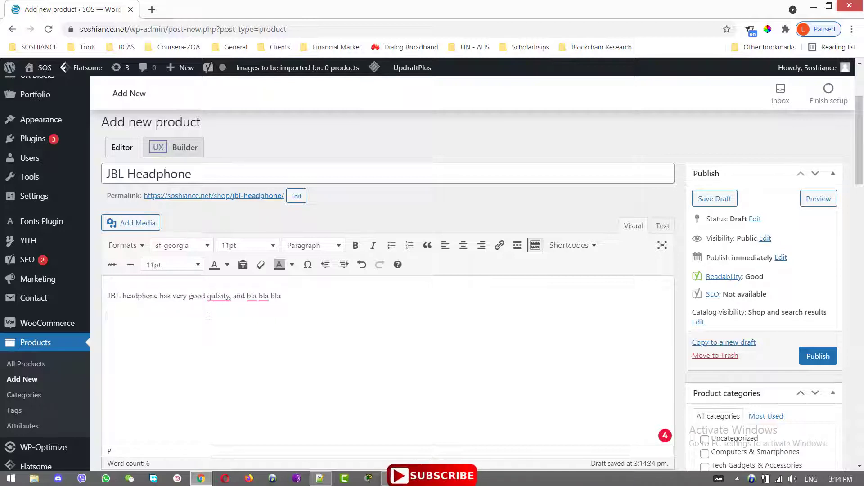
pyautogui.hotkey('ctrl', 'v')
pyautogui.hotkey('ctrl', 'v')
pyautogui.hotkey('ctrl', 'v')
pyautogui.hotkey('ctrl', 'v')
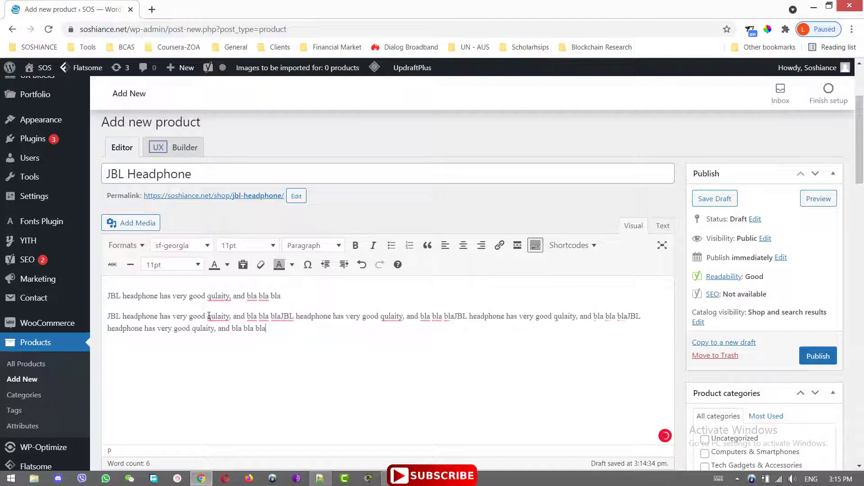
pyautogui.press('Return')
pyautogui.hotkey('ctrl', 'v')
pyautogui.hotkey('ctrl', 'v')
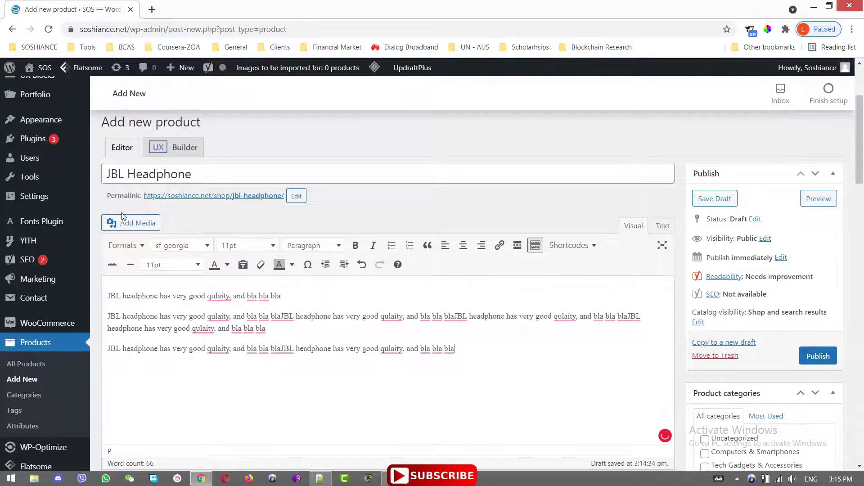
pyautogui.moveTo(489, 354); pyautogui.dragTo(95, 297)
pyautogui.click(339, 369)
# Examine the Yoast SEO section, focusing on the focus keyphrase field.
pyautogui.scroll(-10, 339, 369)
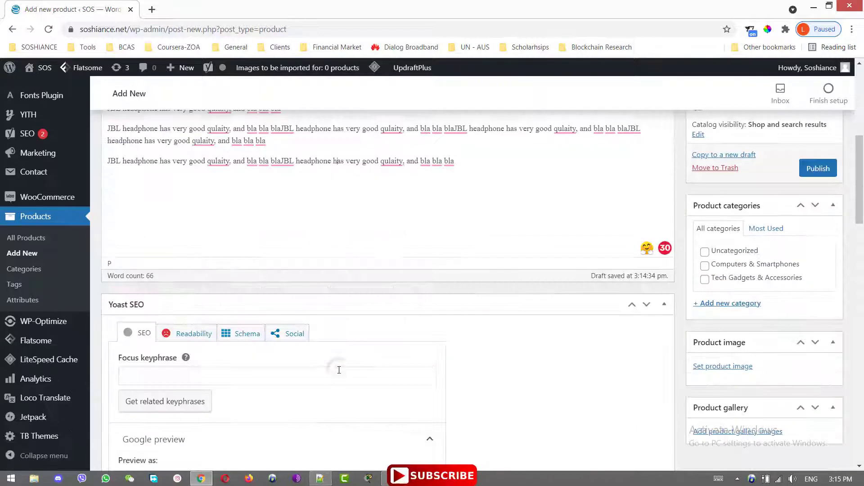
pyautogui.moveTo(862, 243)
pyautogui.mouseDown()
pyautogui.moveTo(863, 210)
pyautogui.moveTo(863, 233)
pyautogui.mouseUp()
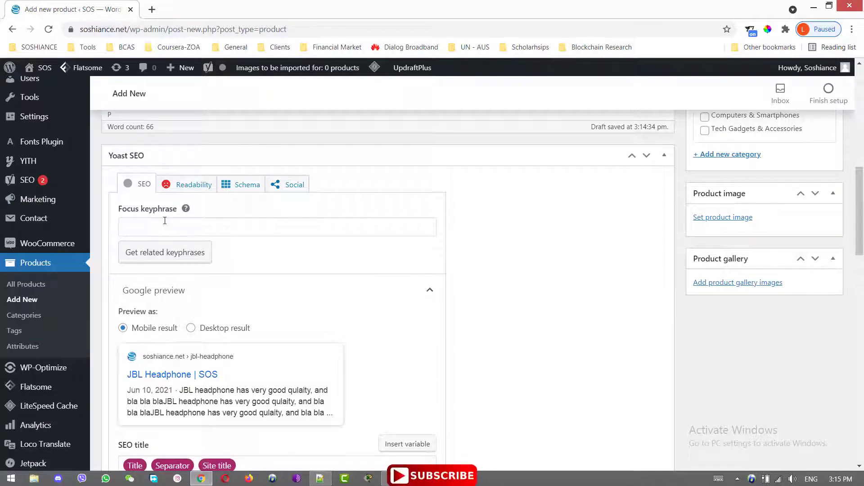
pyautogui.click(166, 224)
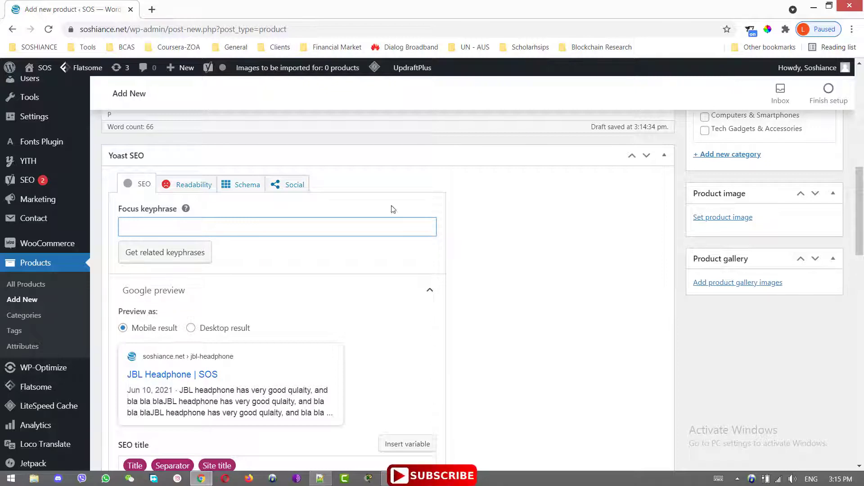
# Add the product tags JBL and Headphone.
pyautogui.moveTo(860, 205); pyautogui.dragTo(862, 345)
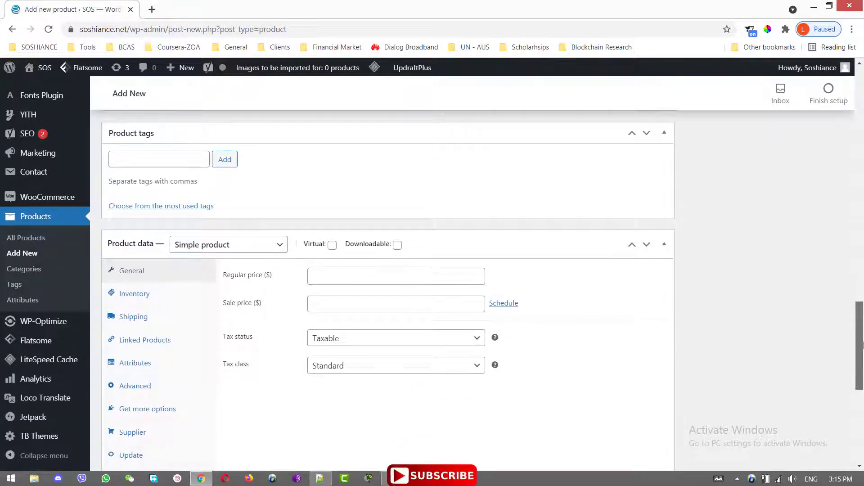
pyautogui.click(152, 163)
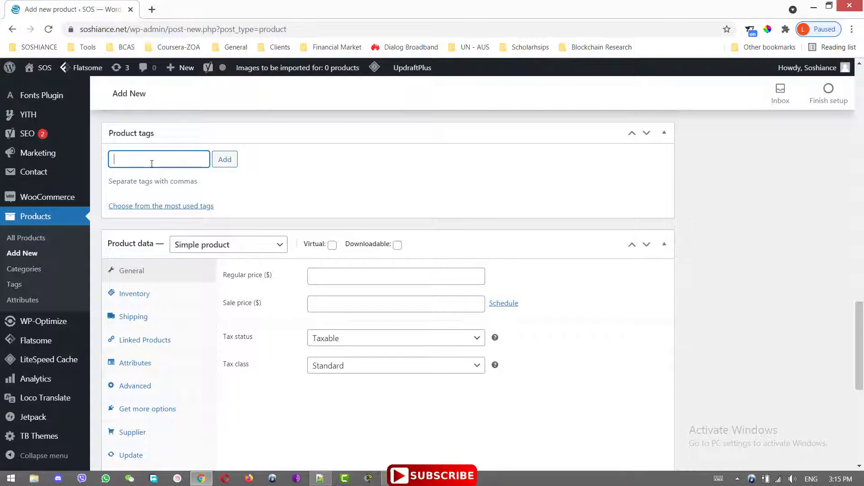
pyautogui.write('JBL')
pyautogui.press('Return')
pyautogui.write('Headphone')
pyautogui.press('Return')
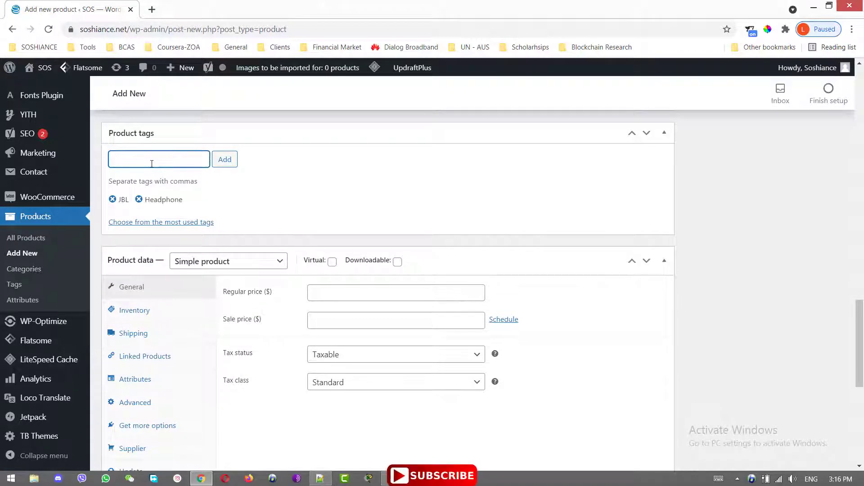
# Review the available product types in the product data and choose Simple product.
pyautogui.scroll(-3, 464, 220)
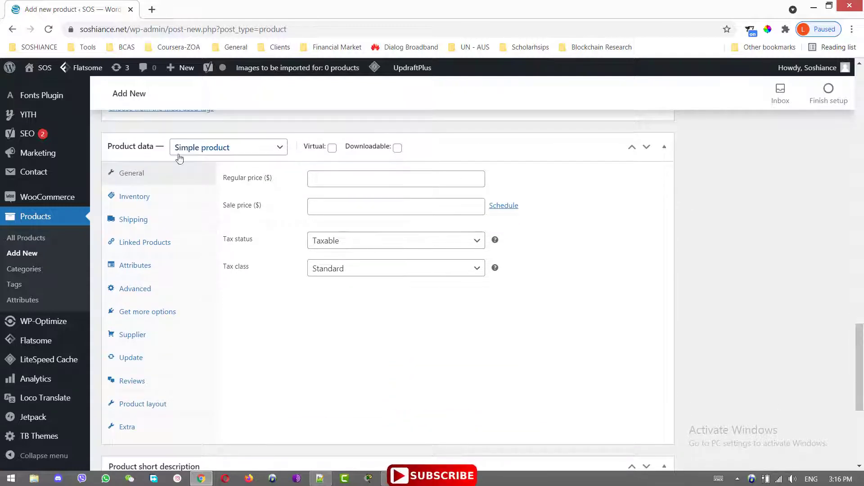
pyautogui.click(239, 156)
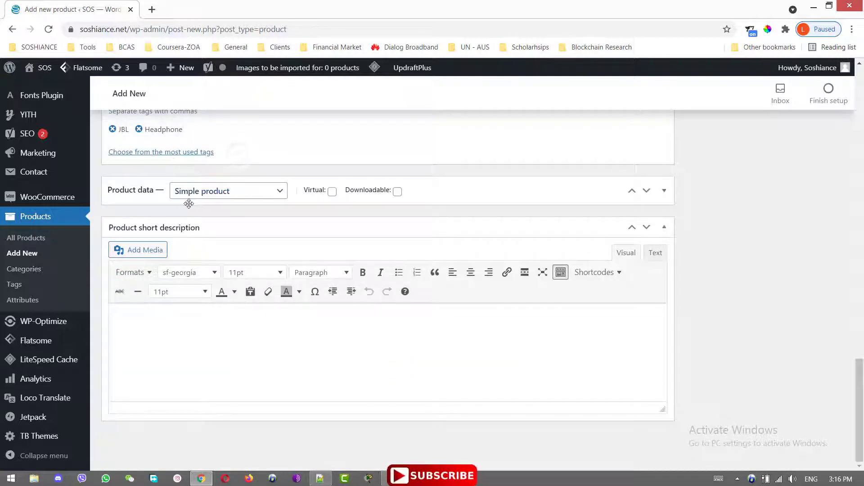
pyautogui.click(245, 196)
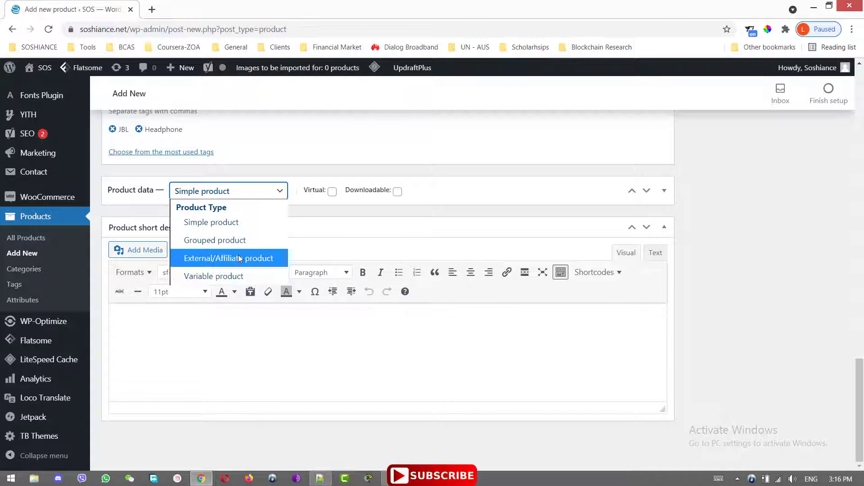
pyautogui.click(247, 228)
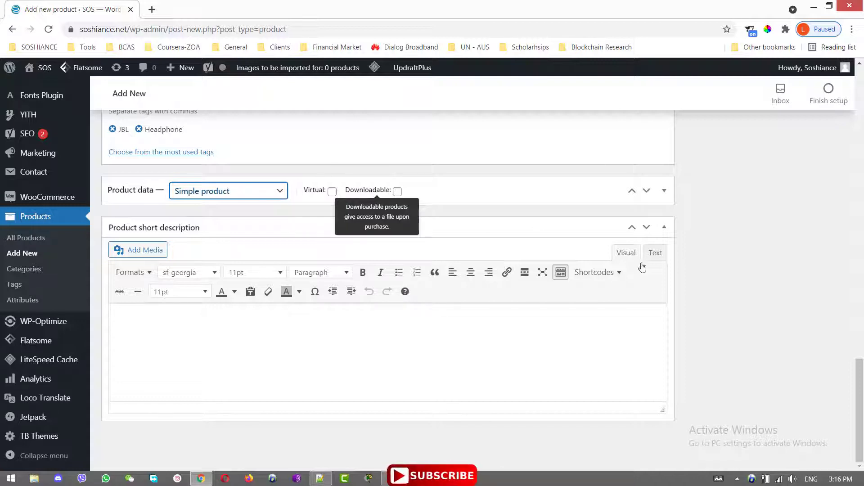
# Write "JBL Headphone short Description" as the product short description.
pyautogui.click(344, 341)
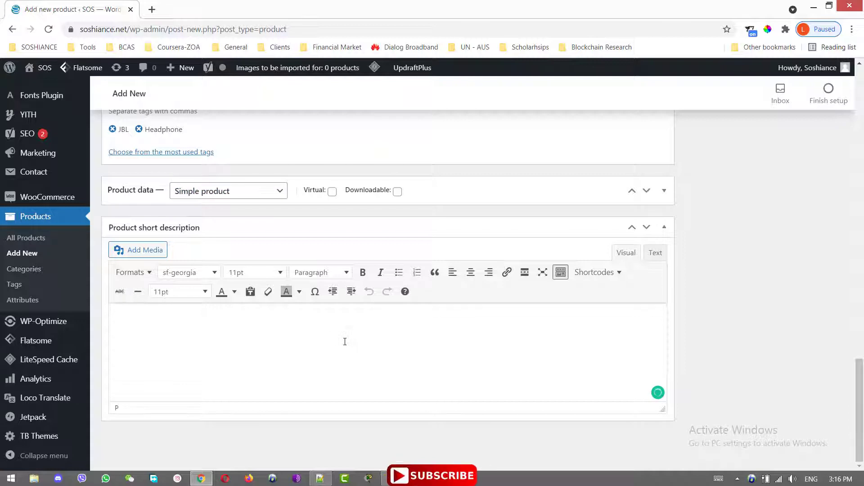
pyautogui.write('Sho')
pyautogui.press('BackSpace')
pyautogui.press('BackSpace')
pyautogui.press('BackSpace')
pyautogui.write('JBP s')
pyautogui.press('BackSpace')
pyautogui.write('Sh')
pyautogui.write('Desc')
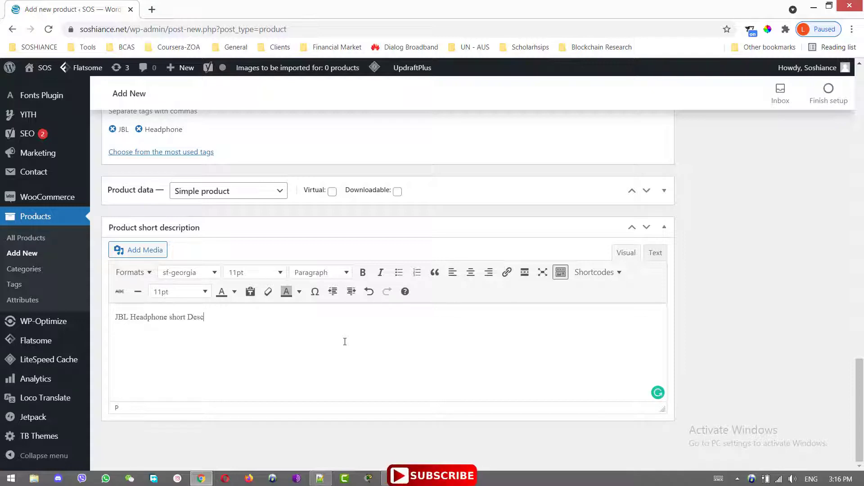
pyautogui.write('ription')
# Copy the short description text and paste it several times to lengthen it.
pyautogui.hotkey('ctrl', 'a')
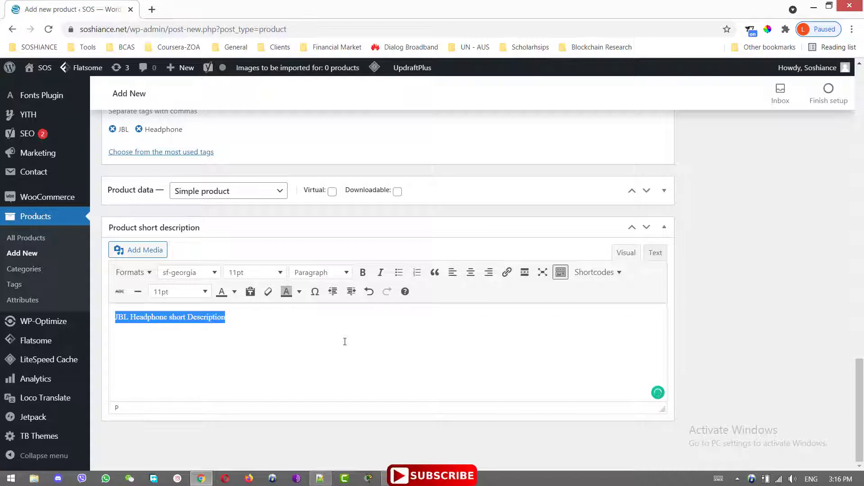
pyautogui.hotkey('ctrl', 'v')
pyautogui.hotkey('ctrl', 'v')
pyautogui.hotkey('ctrl', 'v')
# Assign the product to Tech Gadgets & Accessories and set JBL-Headphone.jpg as its product image with alt text JBL Headphone.
pyautogui.moveTo(859, 391); pyautogui.dragTo(859, 198)
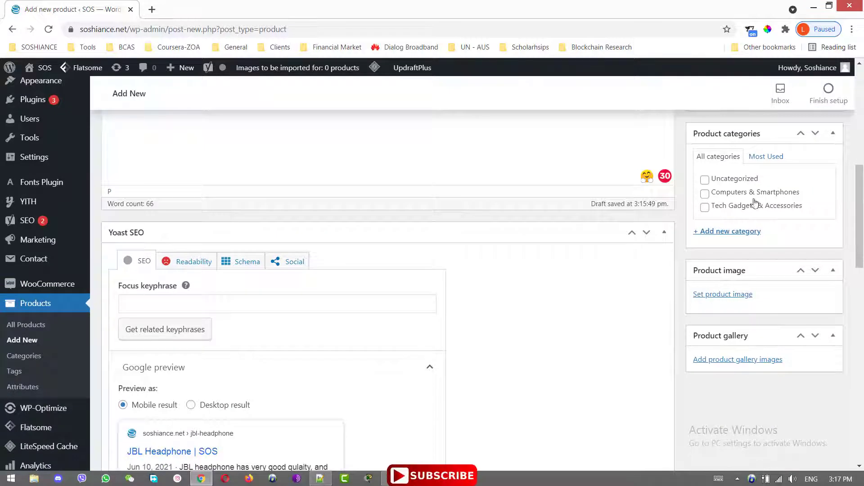
pyautogui.click(705, 208)
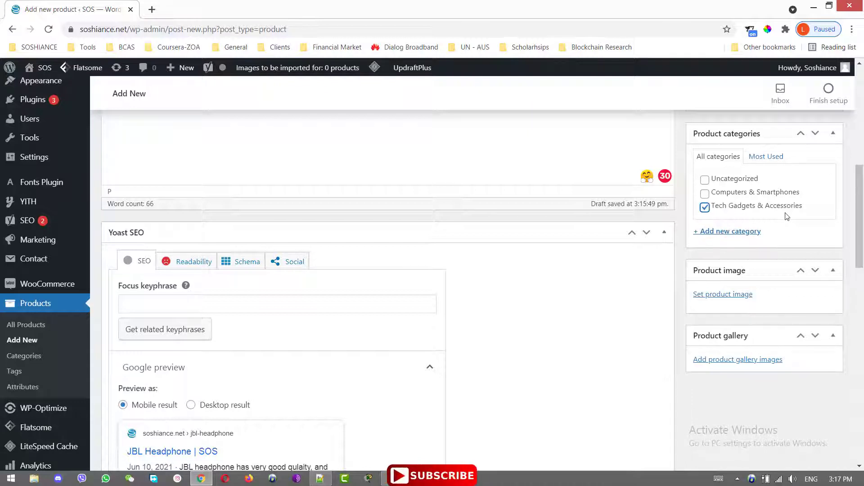
pyautogui.click(724, 295)
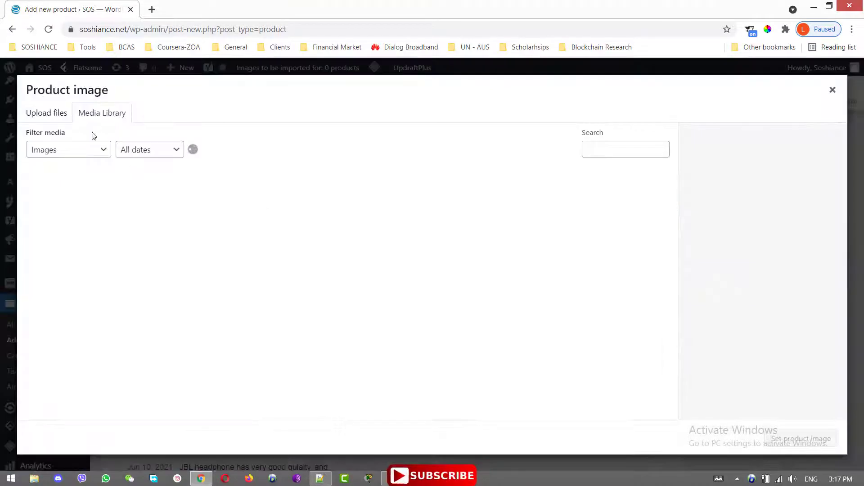
pyautogui.click(749, 257)
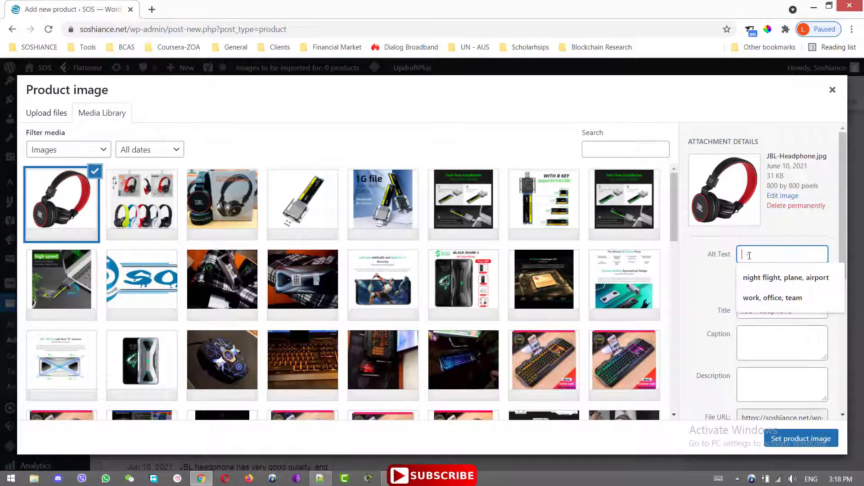
pyautogui.write('JBL Headphone')
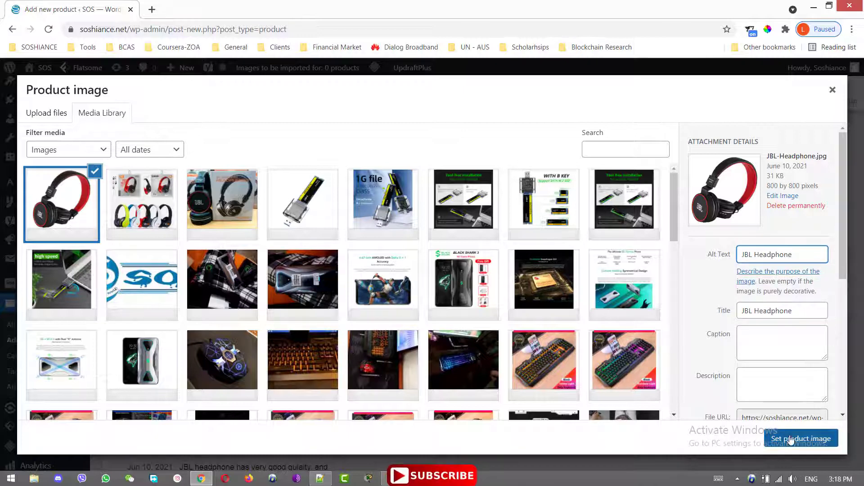
pyautogui.click(817, 442)
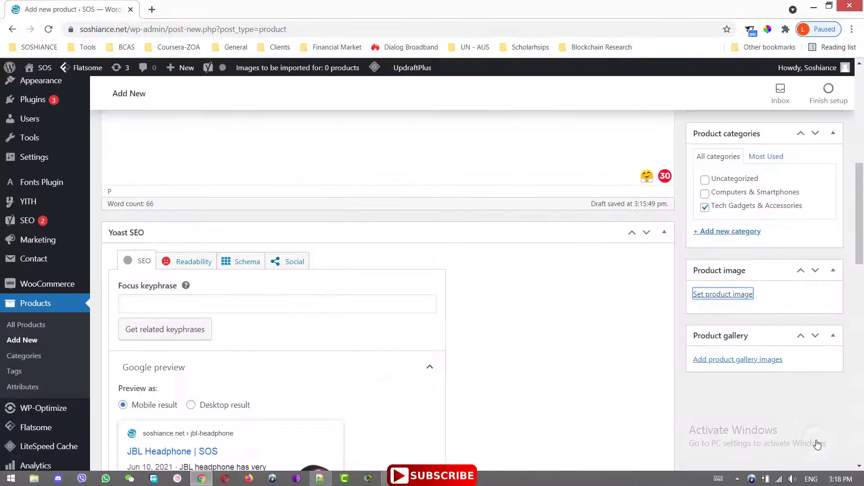
# Add the multi-colour headphones picture and Headphone.jpg from the media library to the product gallery.
pyautogui.scroll(-4, 585, 383)
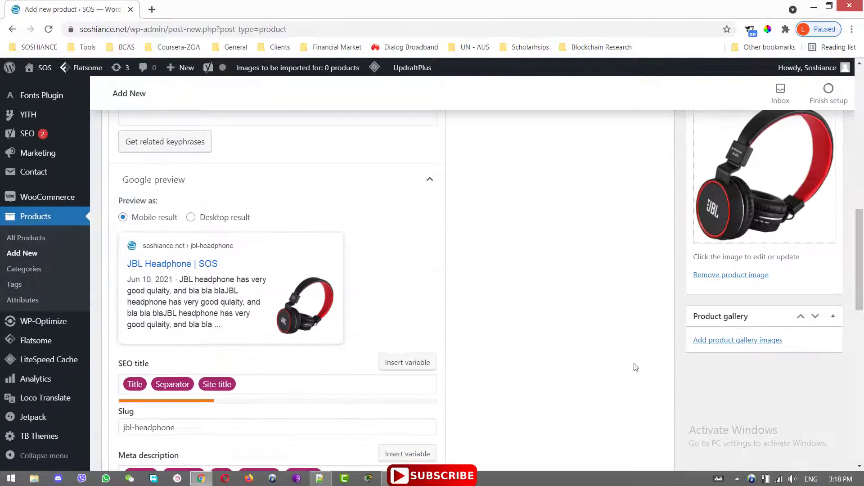
pyautogui.click(734, 341)
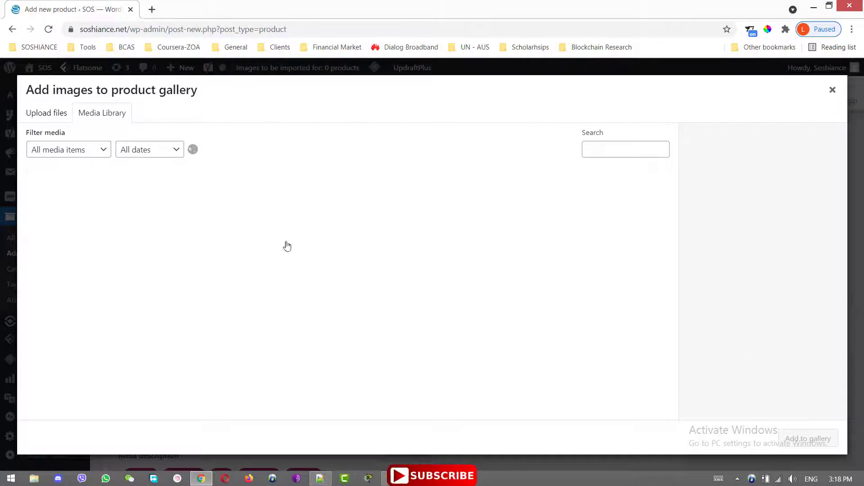
pyautogui.click(144, 219)
pyautogui.click(220, 220)
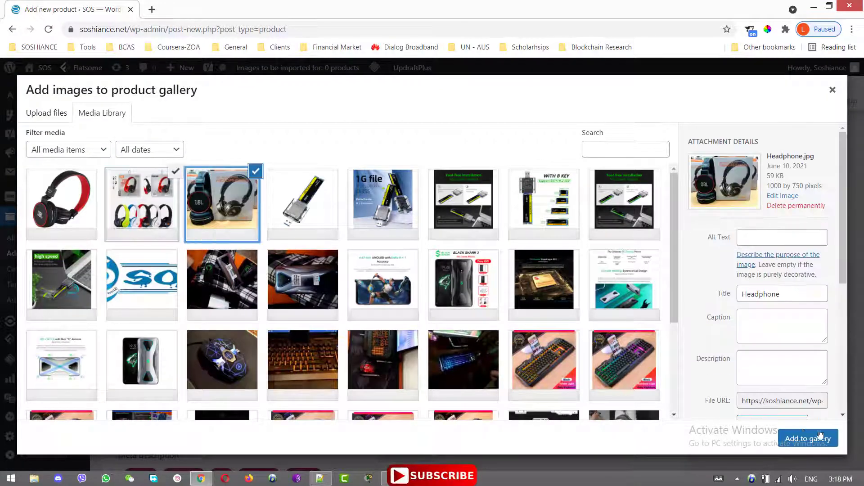
pyautogui.click(820, 439)
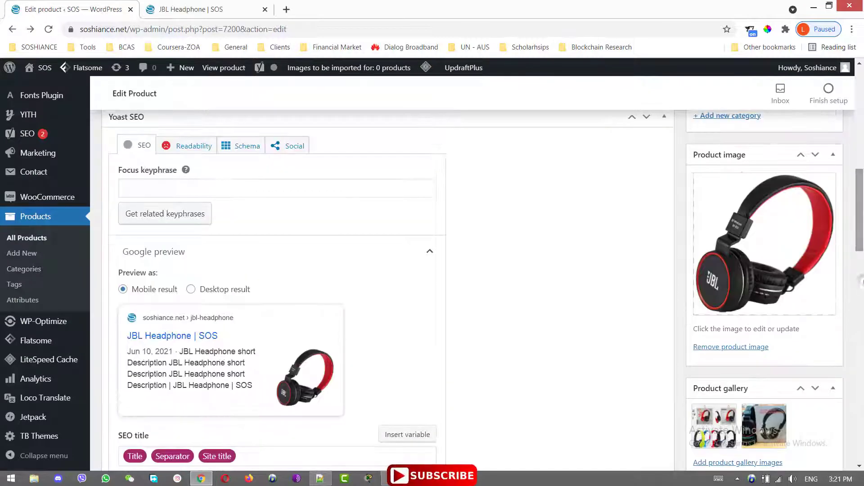
# Set the JBL Headphone's regular price to 9.99 and leave the sale price empty.
pyautogui.scroll(-2, 495, 270)
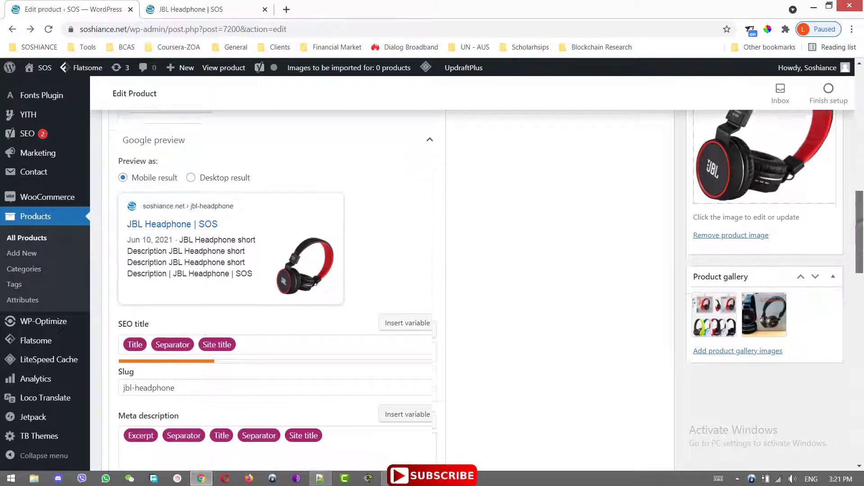
pyautogui.scroll(-10, 860, 377)
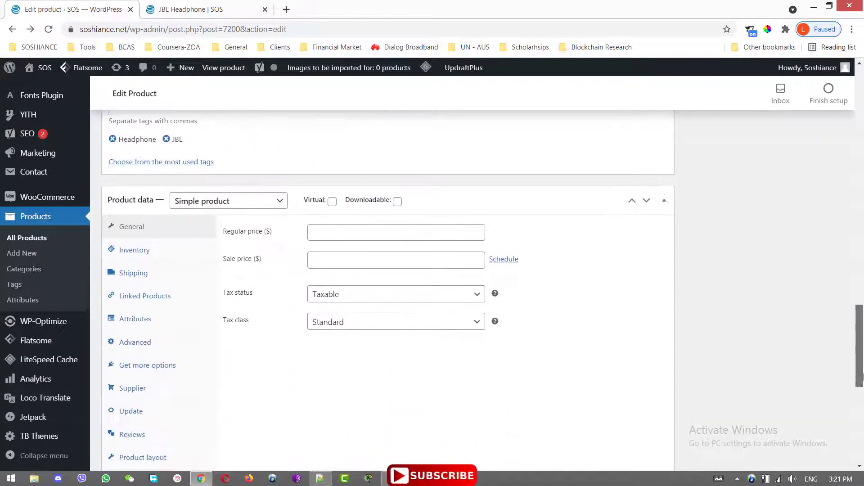
pyautogui.moveTo(861, 377); pyautogui.dragTo(863, 390)
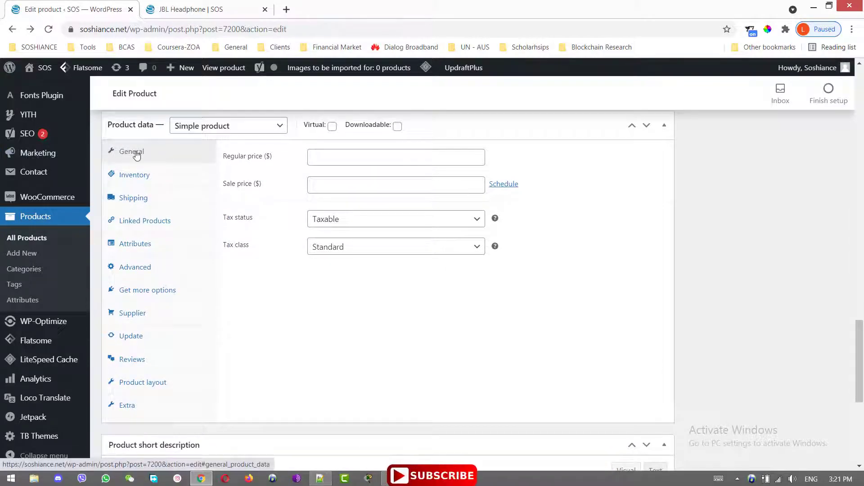
pyautogui.click(363, 160)
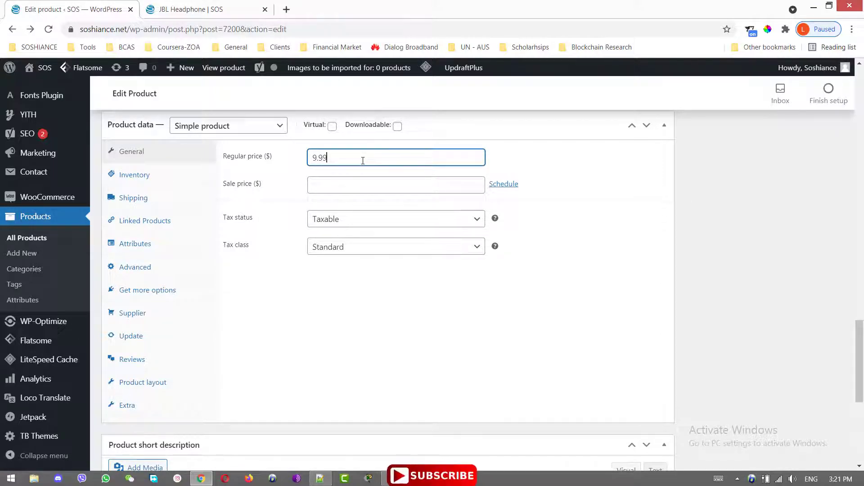
pyautogui.click(374, 185)
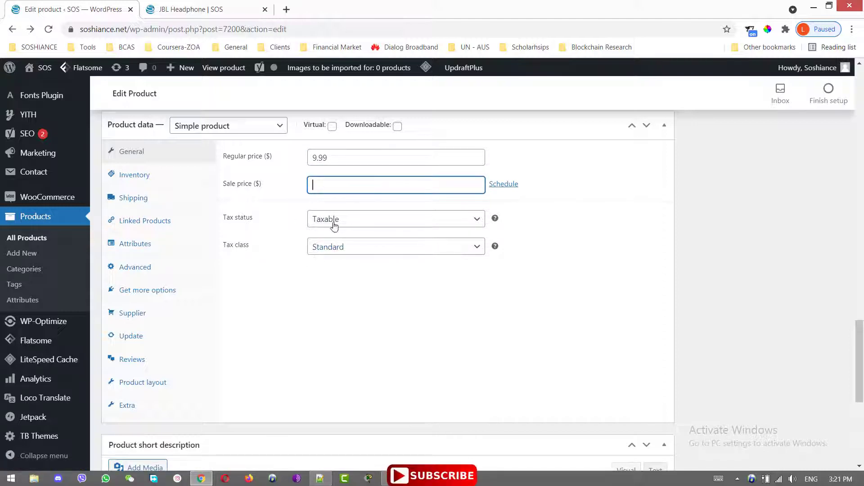
# Enable product-level stock management in the inventory settings and set the stock quantity to 100.
pyautogui.click(148, 180)
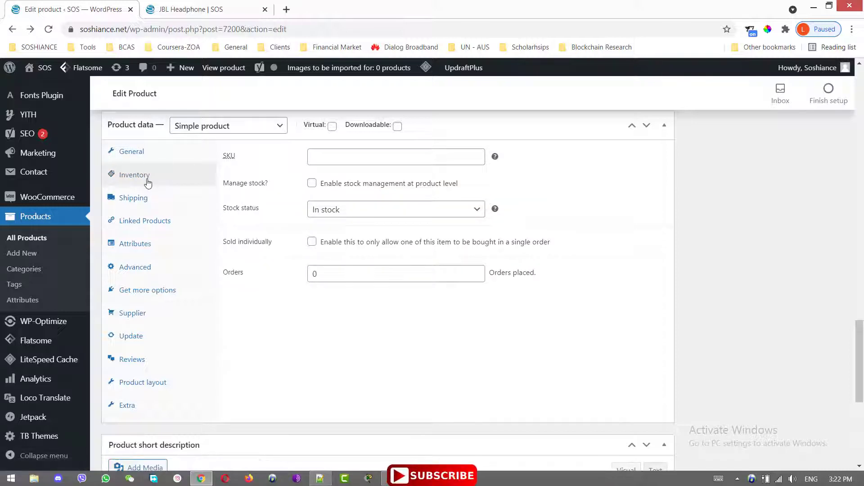
pyautogui.click(327, 157)
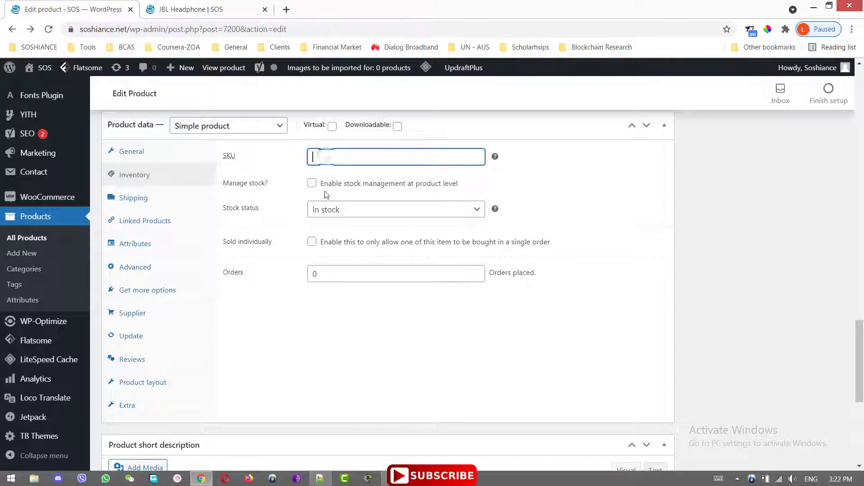
pyautogui.click(312, 184)
pyautogui.doubleClick(317, 211)
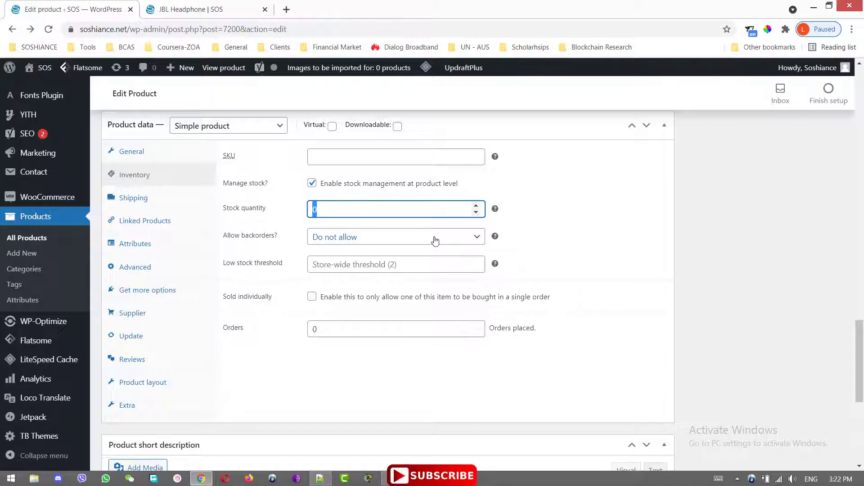
pyautogui.write('100')
# Check the shipping settings, and add the Wireless Earphones Wireless Bluetooth Headphones product as an upsell by searching for Headphone.
pyautogui.click(128, 198)
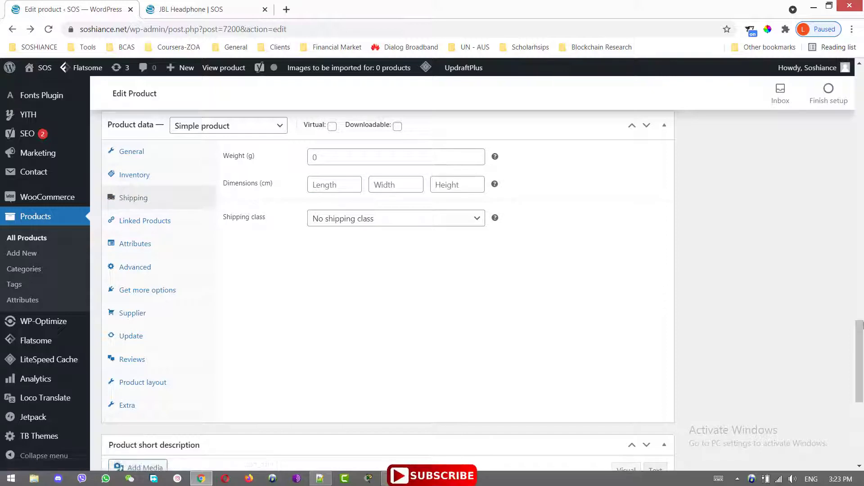
pyautogui.moveTo(862, 355); pyautogui.dragTo(862, 351)
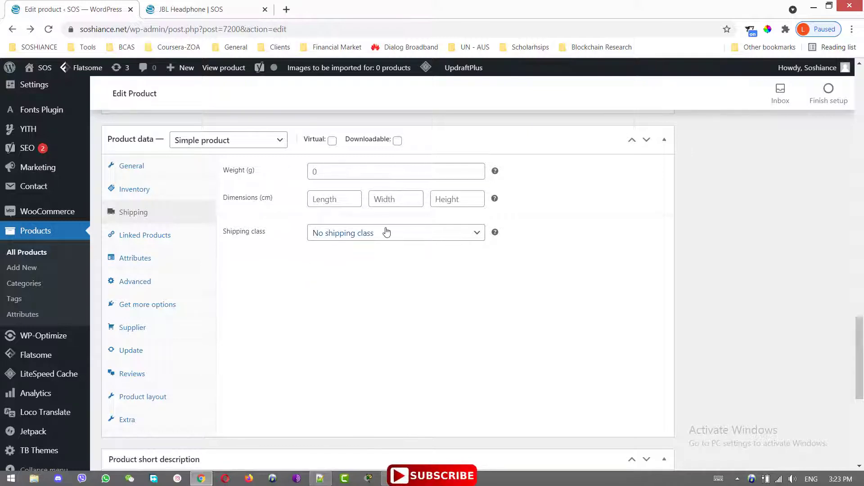
pyautogui.click(168, 238)
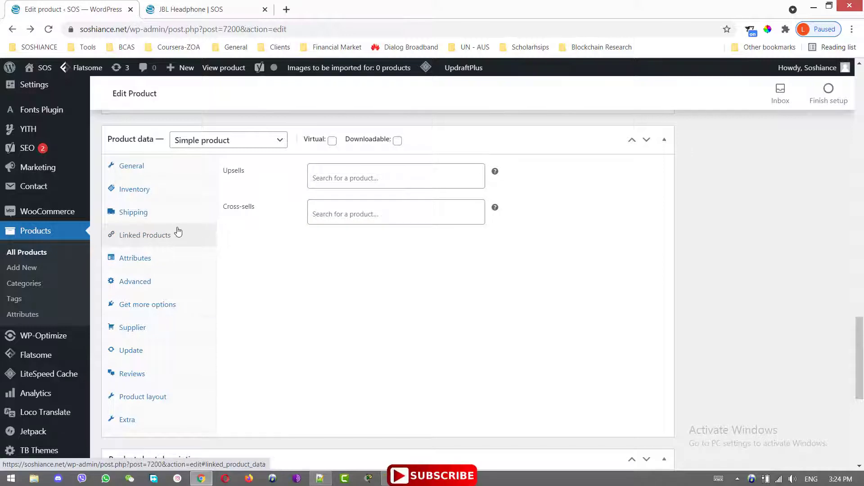
pyautogui.click(374, 183)
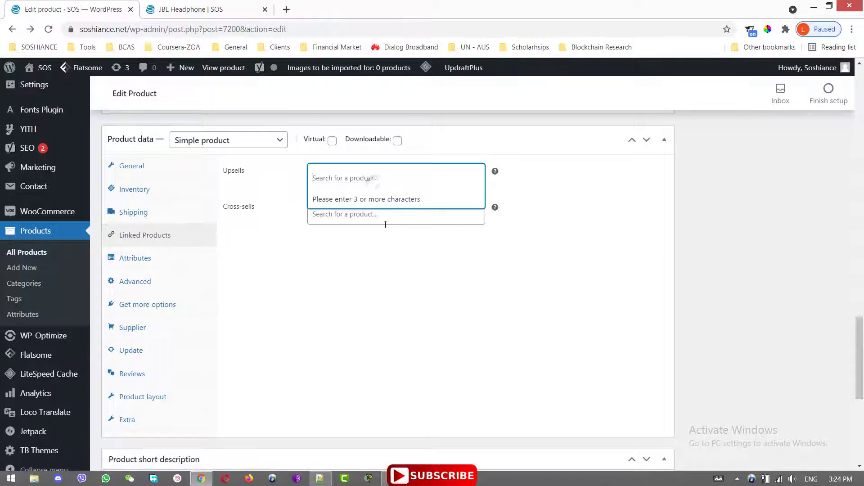
pyautogui.click(385, 224)
pyautogui.click(366, 179)
pyautogui.write('Headphone')
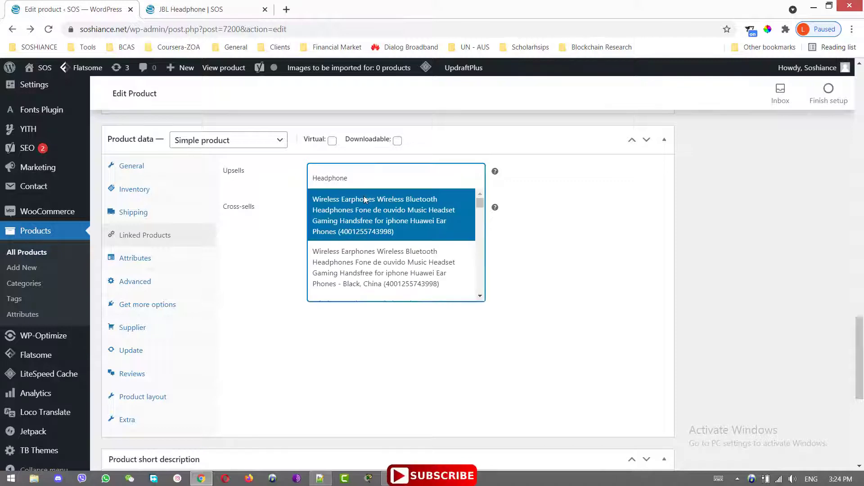
pyautogui.click(363, 198)
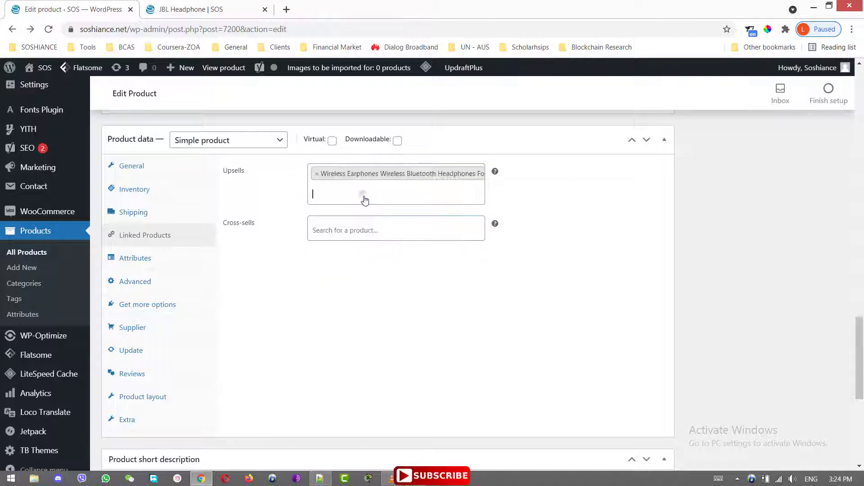
# Search for chargers and add KEPHE USB C Fast 10W Wireless Charger For all brands as a cross-sell.
pyautogui.click(374, 230)
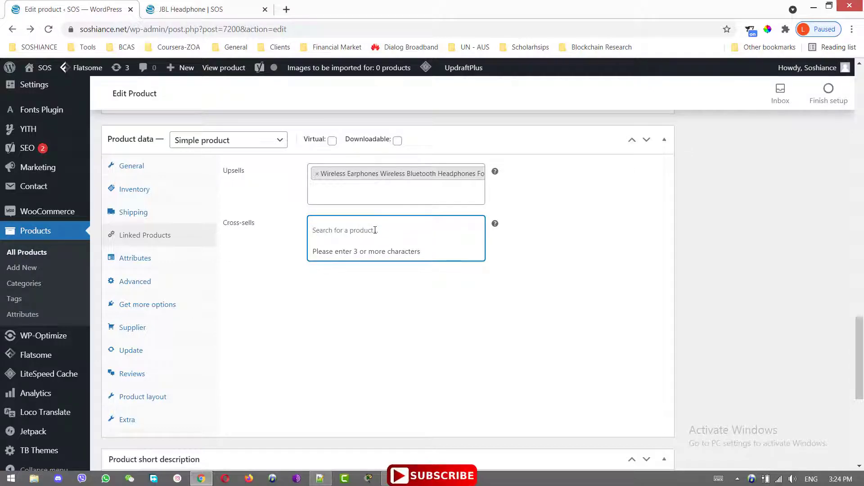
pyautogui.write('Charges')
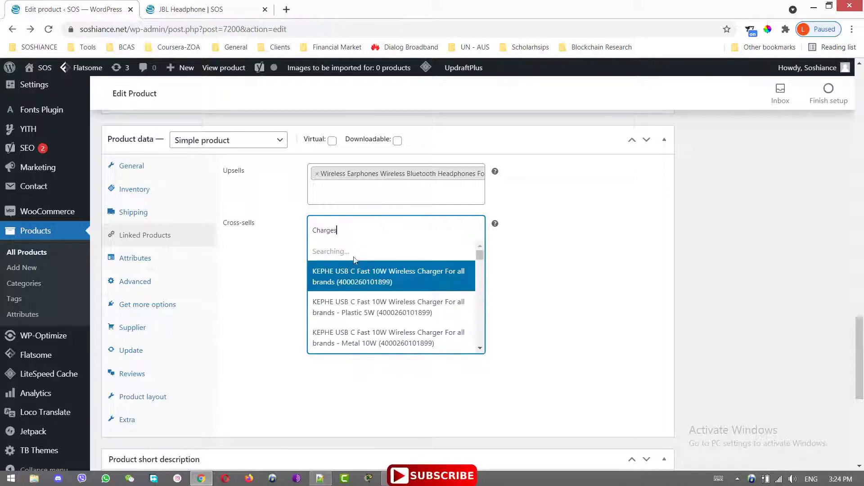
pyautogui.click(349, 279)
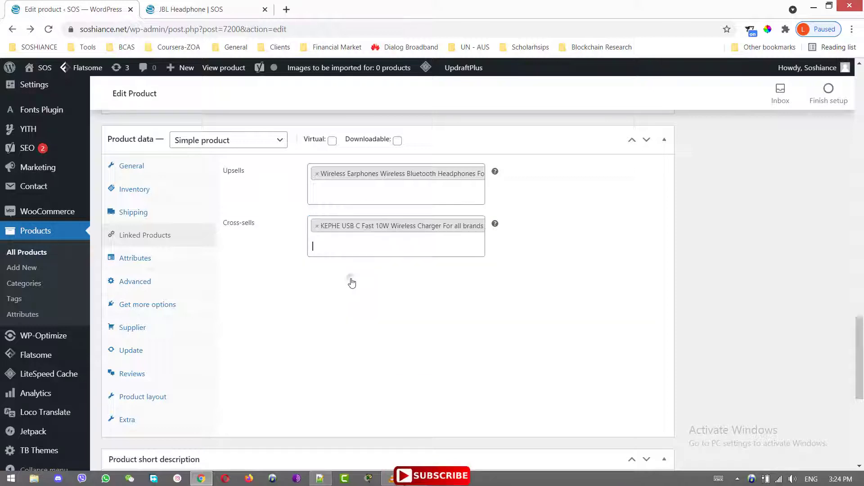
pyautogui.click(451, 363)
# Look through the product's attributes, advanced, recommended extensions, supplier and review import settings.
pyautogui.click(143, 265)
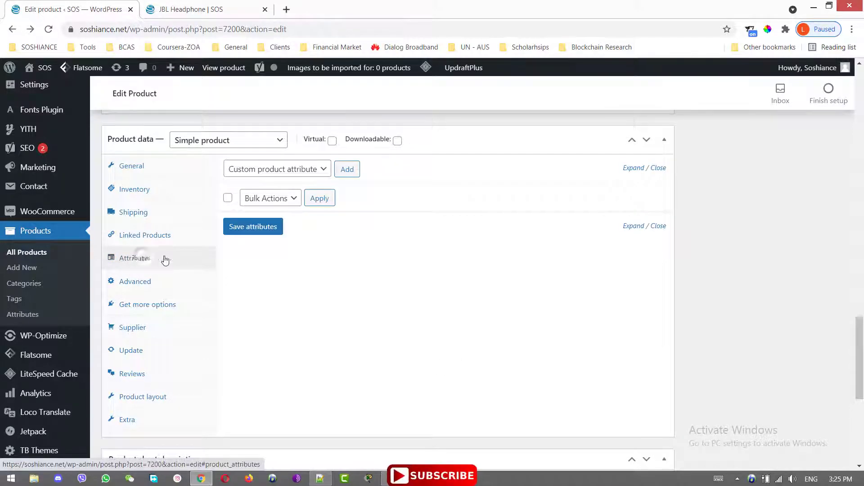
pyautogui.click(265, 140)
pyautogui.click(391, 324)
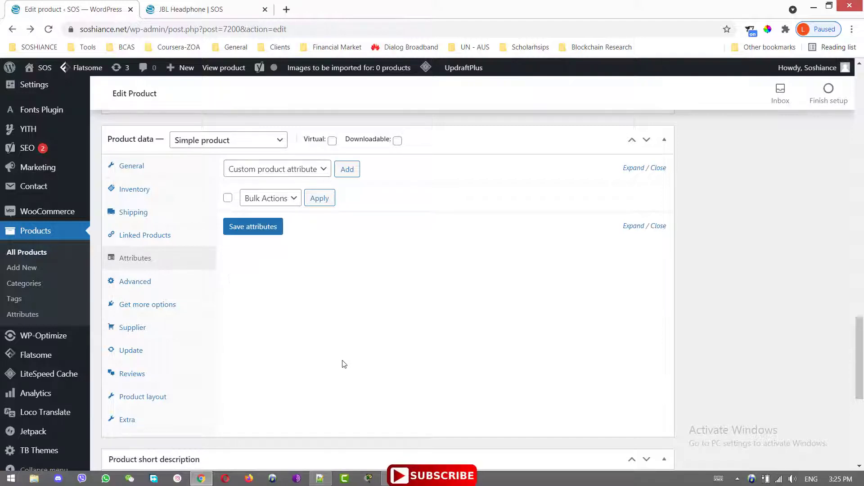
pyautogui.click(144, 289)
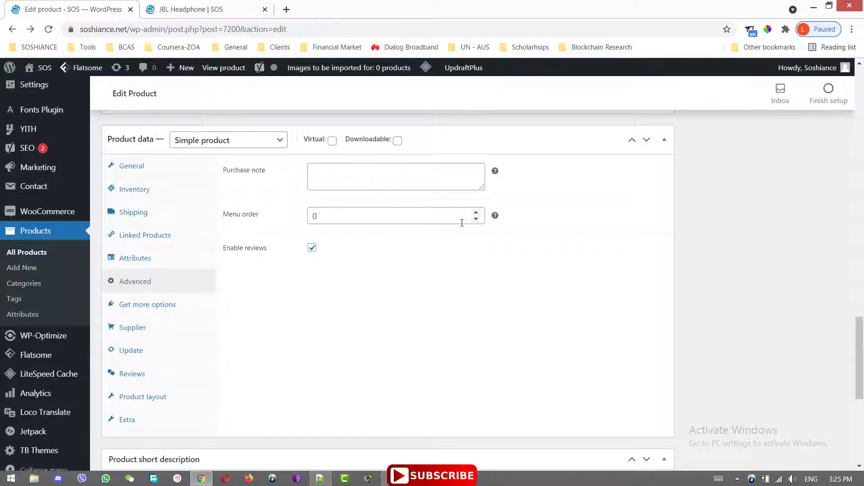
pyautogui.moveTo(495, 218)
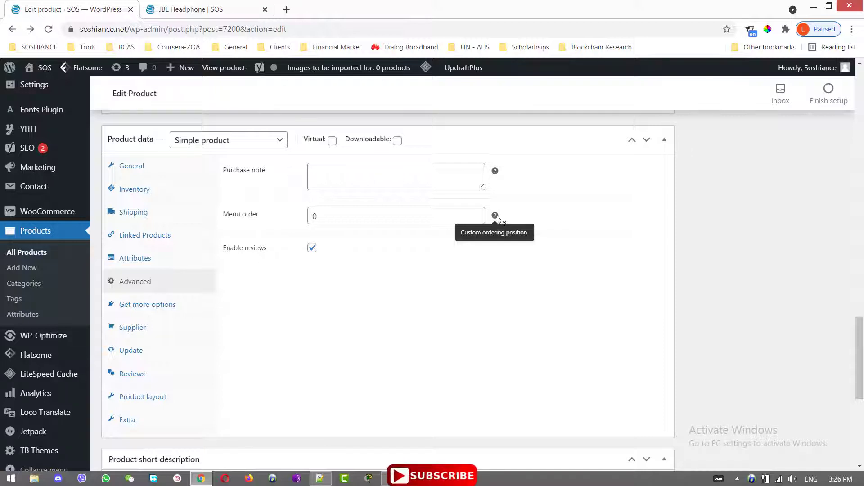
pyautogui.click(151, 310)
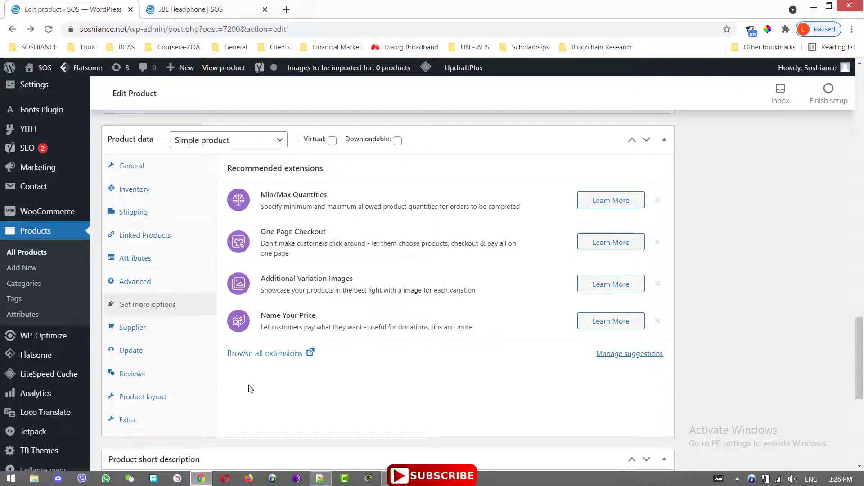
pyautogui.click(162, 333)
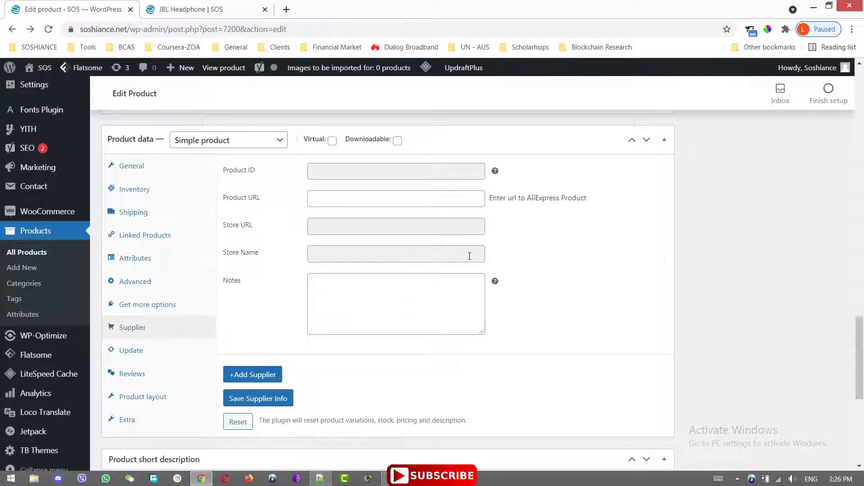
pyautogui.click(361, 177)
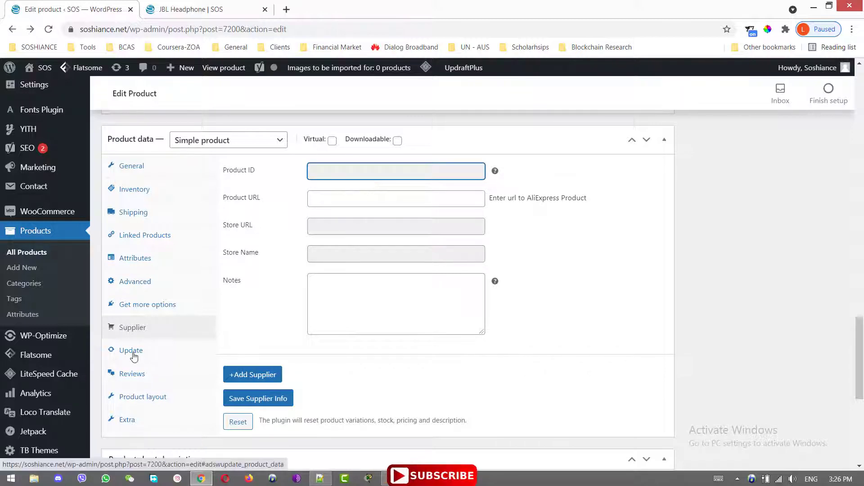
pyautogui.click(136, 377)
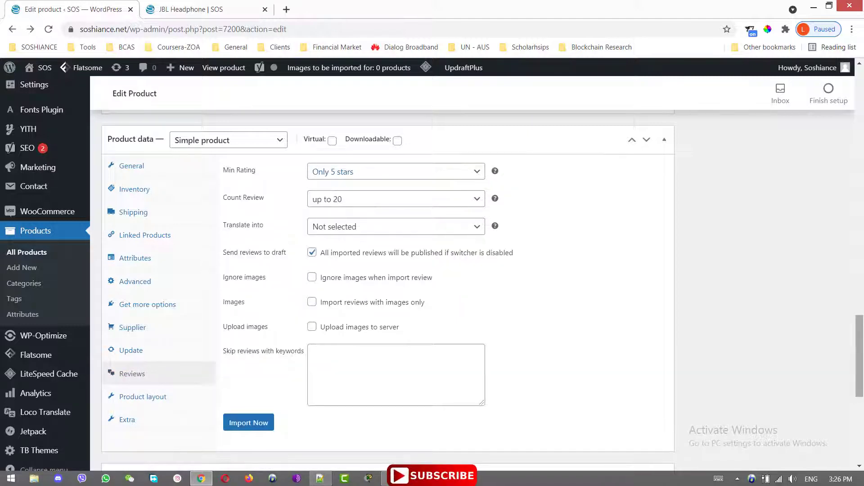
pyautogui.moveTo(863, 334); pyautogui.dragTo(862, 338)
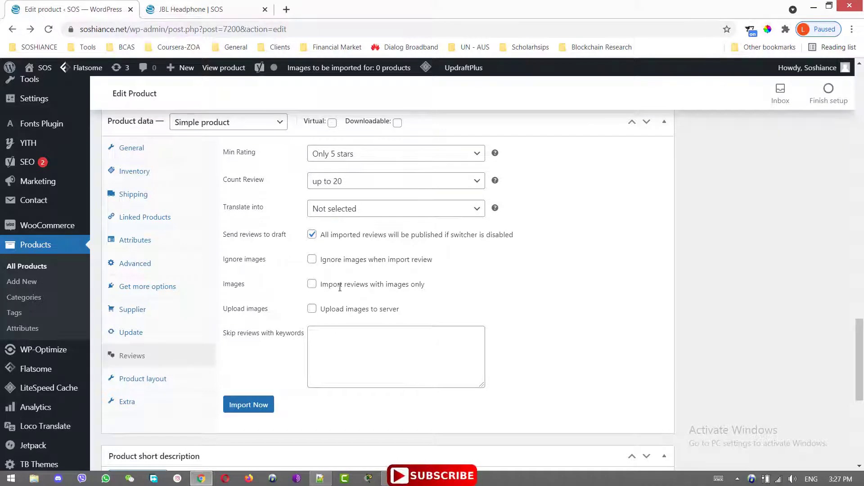
# Examine the product layout settings, including the custom layout choices and the top and bottom content fields.
pyautogui.click(137, 383)
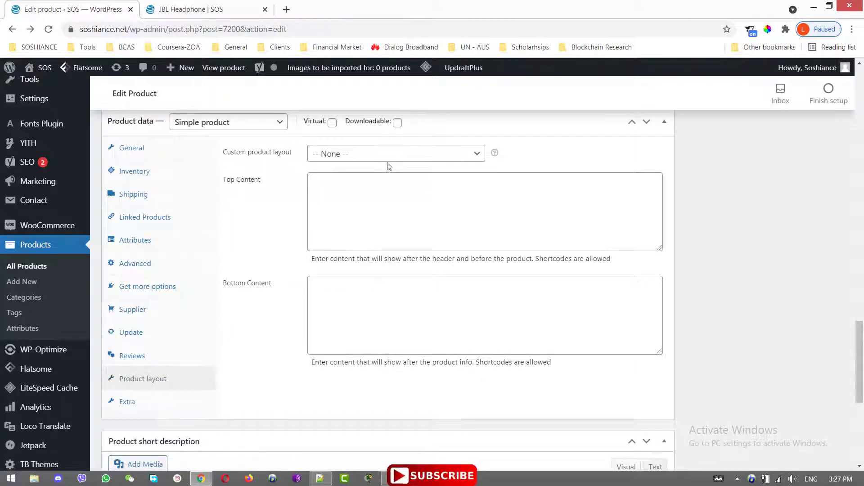
pyautogui.click(401, 154)
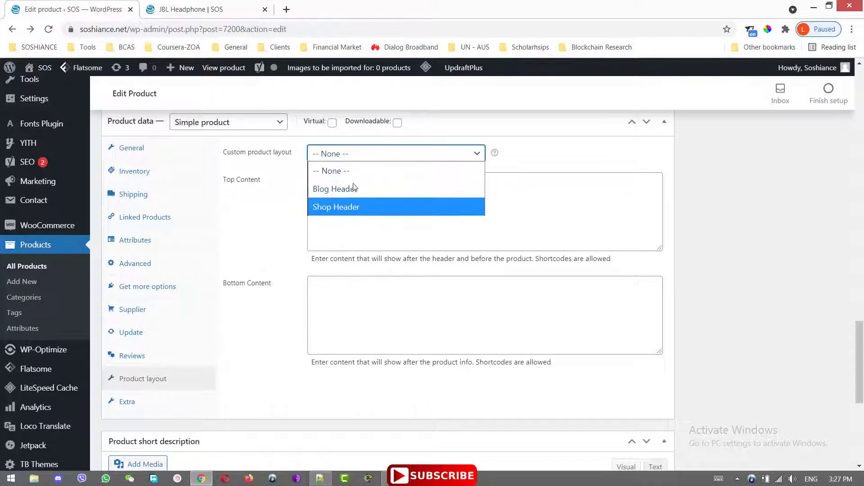
pyautogui.click(188, 215)
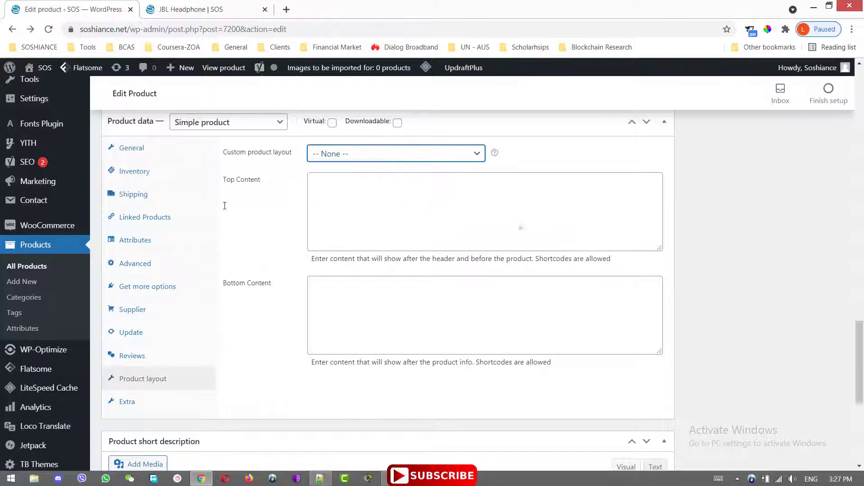
pyautogui.scroll(4, 10, 180)
pyautogui.moveTo(49, 165)
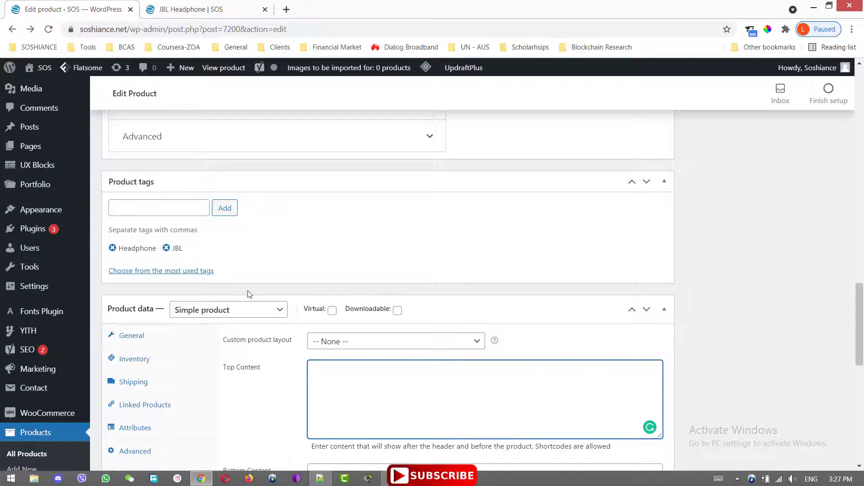
pyautogui.scroll(-8, 486, 207)
pyautogui.scroll(8, 381, 216)
pyautogui.click(408, 342)
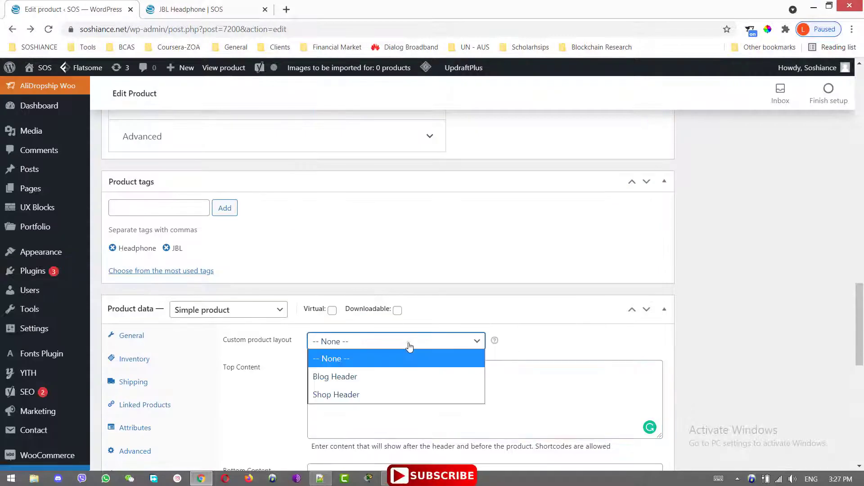
pyautogui.click(535, 403)
pyautogui.scroll(-4, 536, 403)
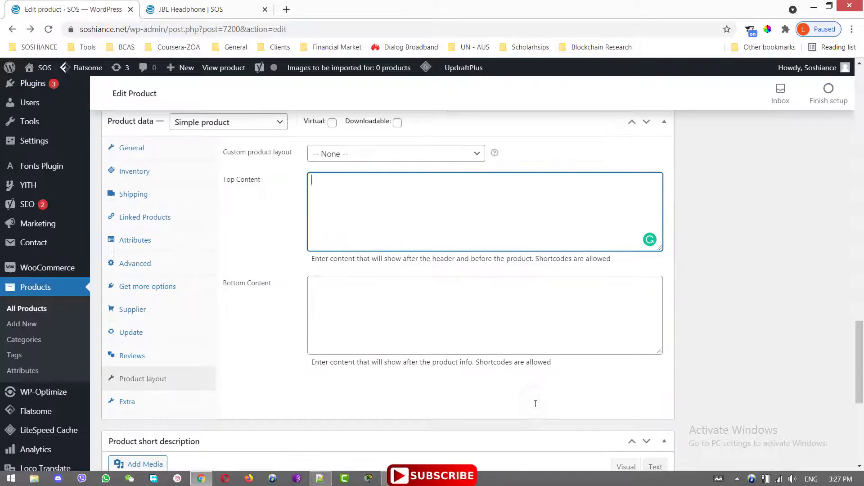
# Enable the custom bubble in the product's extra settings and set its title to New.
pyautogui.click(128, 402)
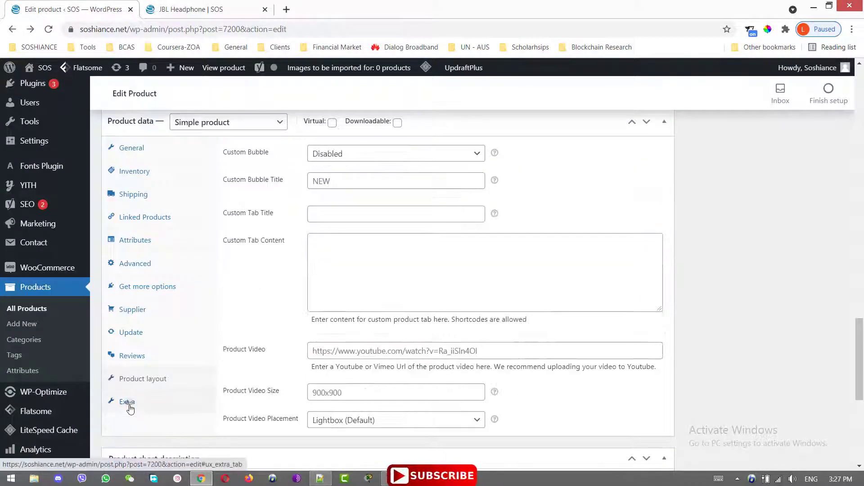
pyautogui.click(434, 154)
pyautogui.click(406, 189)
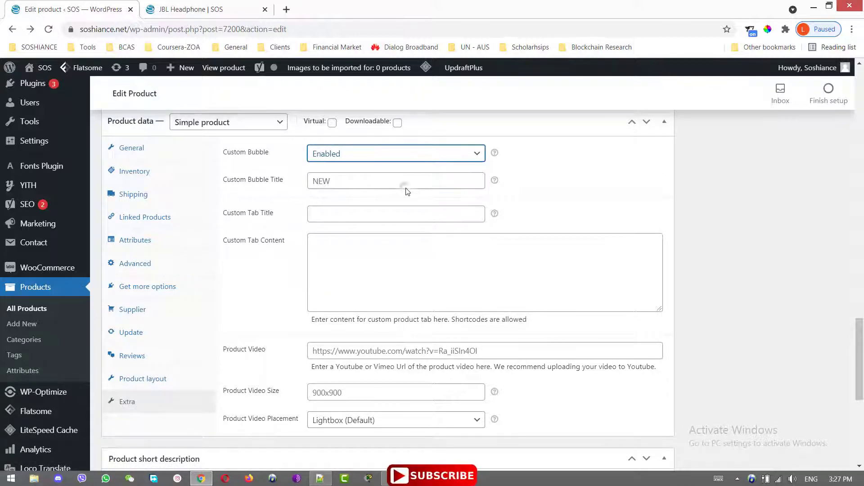
pyautogui.click(346, 183)
pyautogui.write('Top')
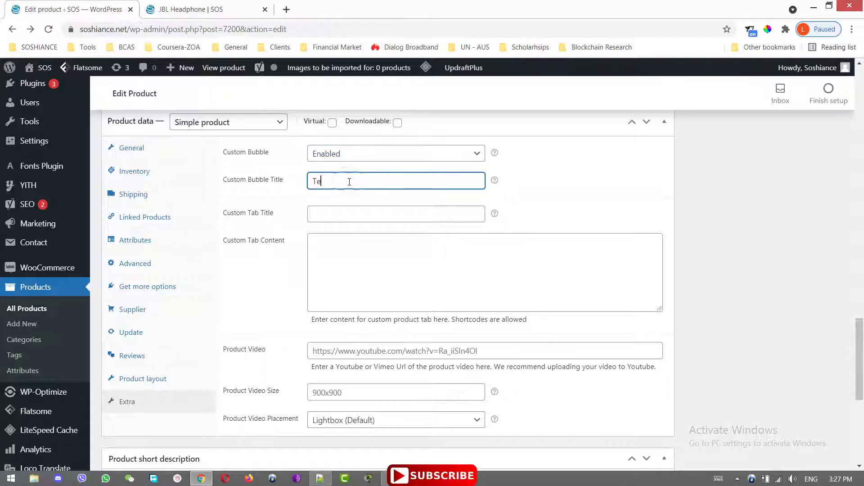
pyautogui.press('BackSpace')
pyautogui.press('BackSpace')
pyautogui.press('BackSpace')
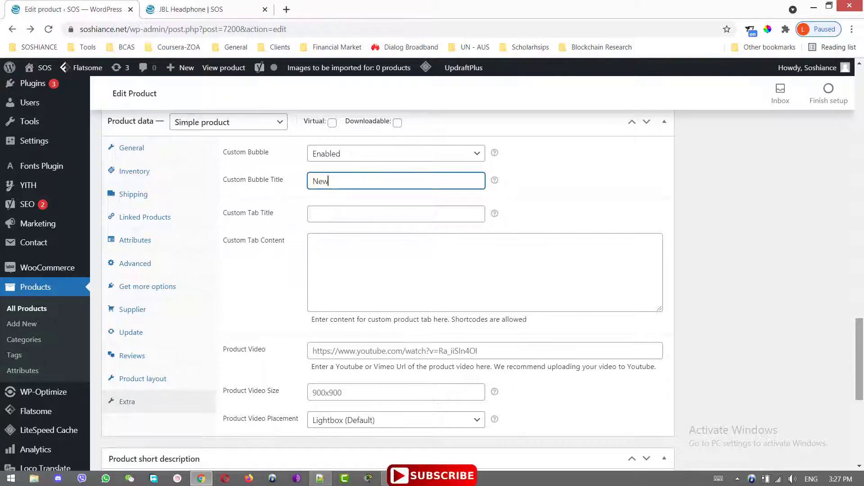
# Check the product video URL field and placement choices, keeping the placement at Lightbox (Default).
pyautogui.scroll(-4, 437, 270)
pyautogui.click(420, 176)
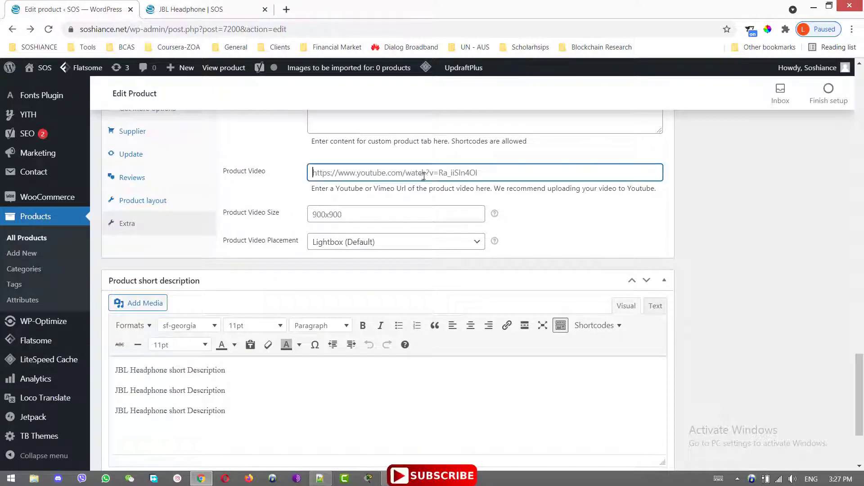
pyautogui.click(418, 246)
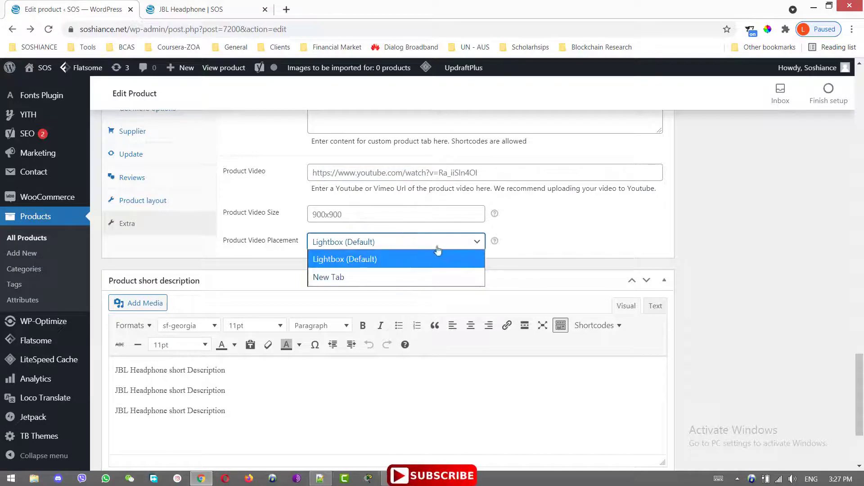
pyautogui.click(418, 265)
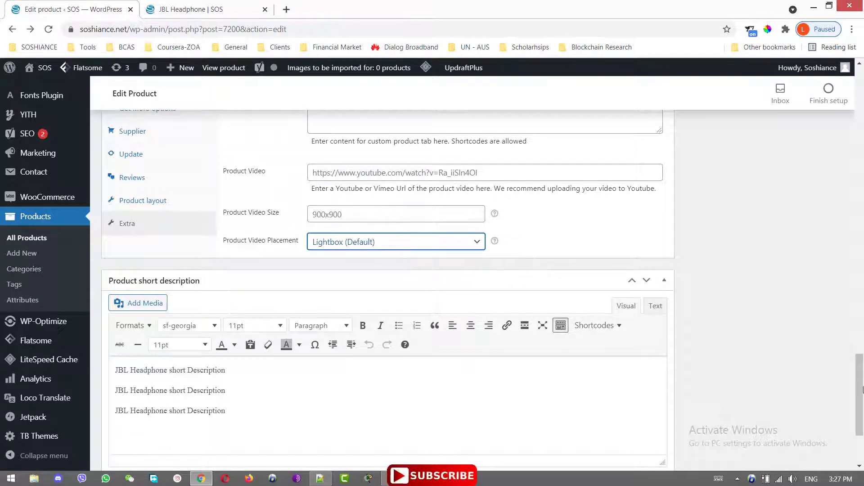
# Update the JBL Headphone product and open its permalink in a new browser tab.
pyautogui.moveTo(863, 390); pyautogui.dragTo(863, 159)
pyautogui.click(812, 227)
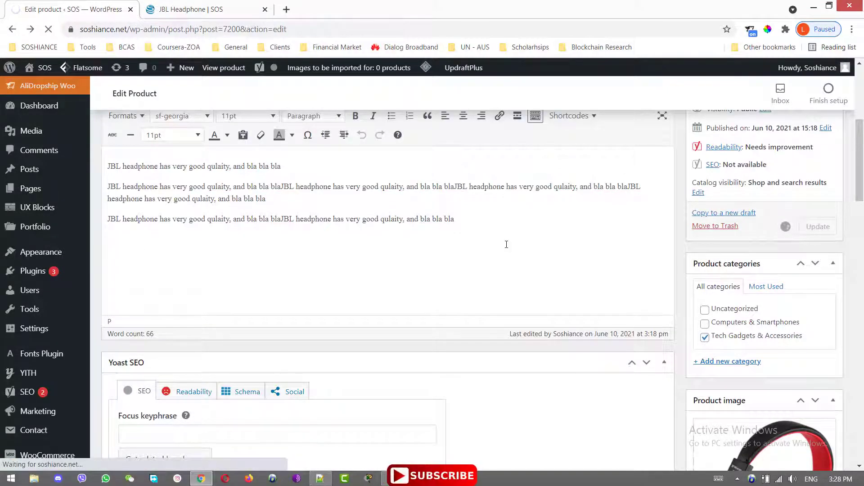
pyautogui.scroll(-4, 401, 319)
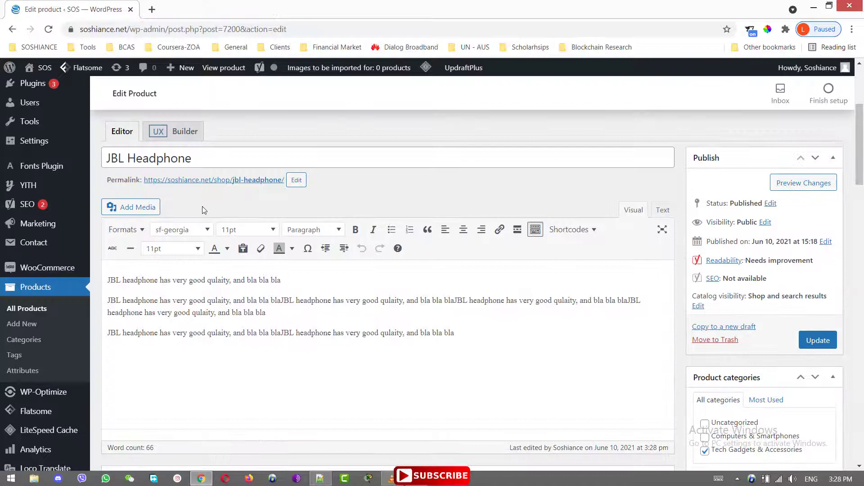
pyautogui.rightClick(224, 184)
pyautogui.click(225, 186)
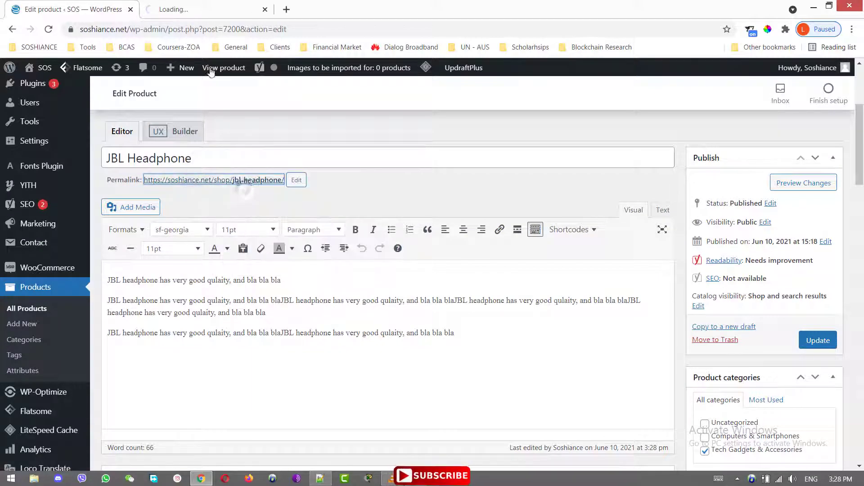
pyautogui.click(196, 3)
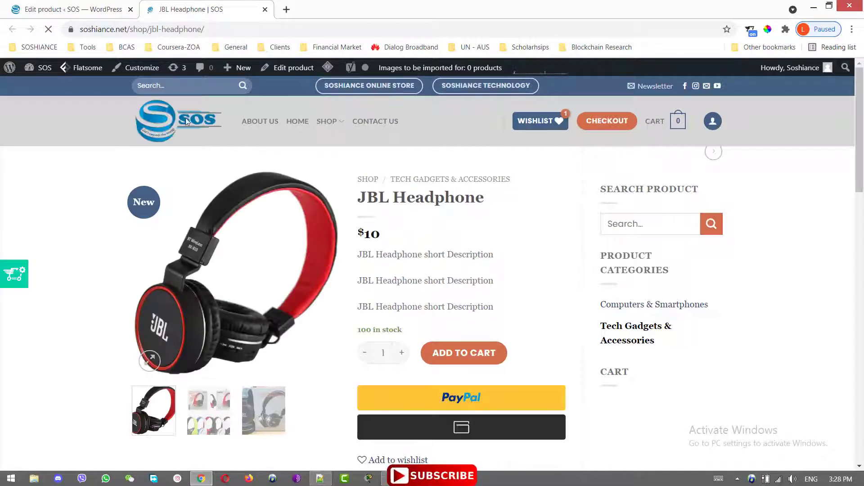
# Review the second gallery image, the short description, and the description and reviews sections on the product page.
pyautogui.click(210, 394)
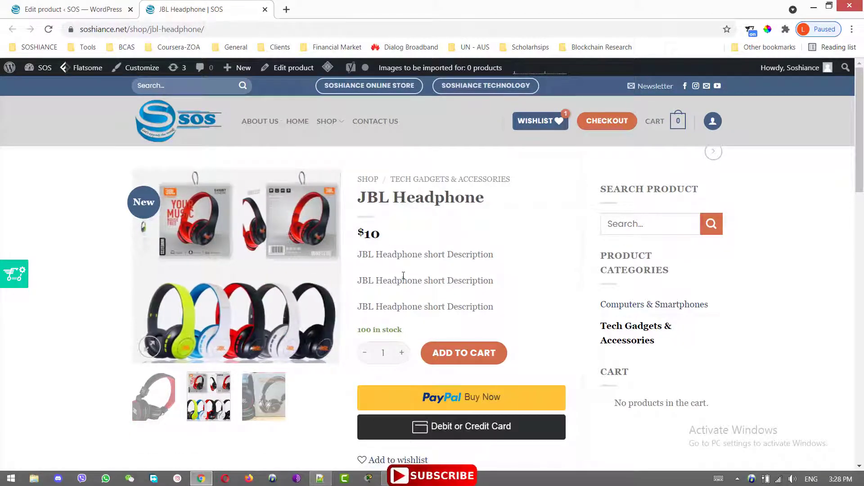
pyautogui.moveTo(402, 280); pyautogui.dragTo(567, 289)
pyautogui.scroll(-9, 566, 289)
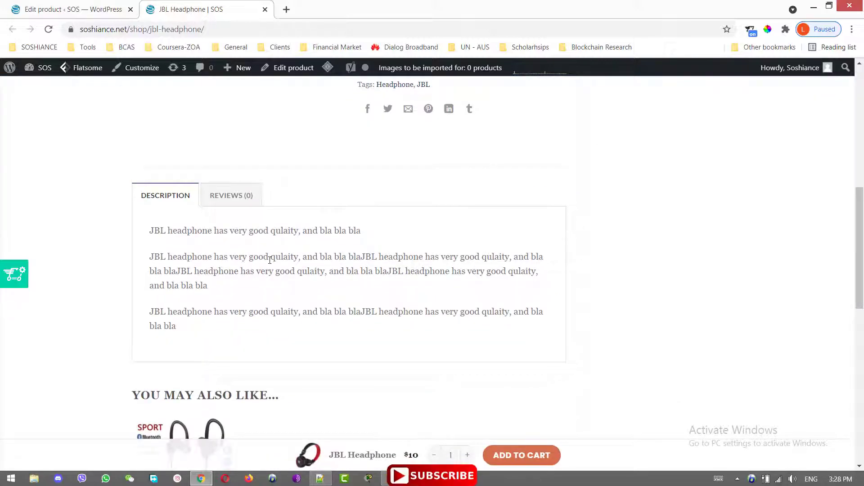
pyautogui.moveTo(151, 230); pyautogui.dragTo(176, 325)
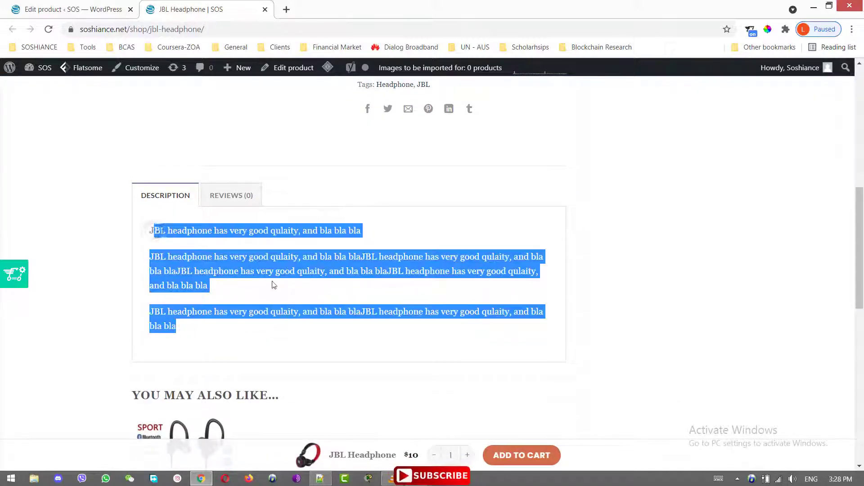
pyautogui.click(231, 195)
pyautogui.click(176, 201)
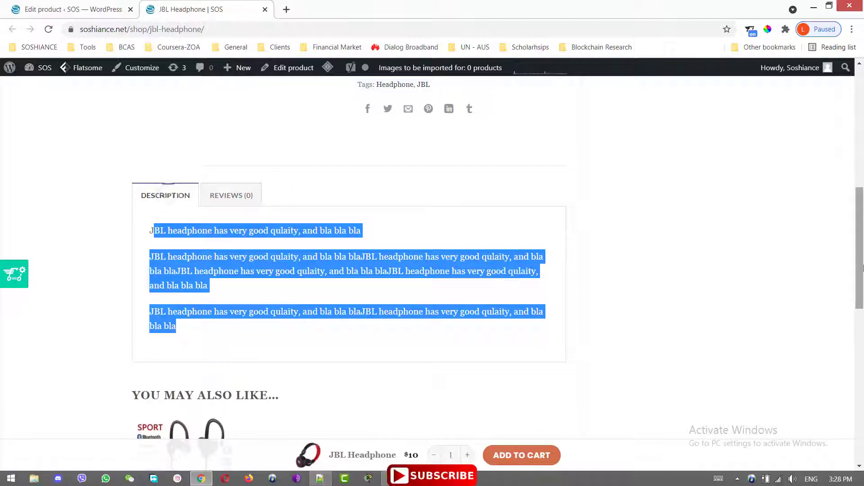
# Examine the suggested upsell and the related products further down the product page.
pyautogui.moveTo(860, 257); pyautogui.dragTo(862, 348)
pyautogui.moveTo(180, 212)
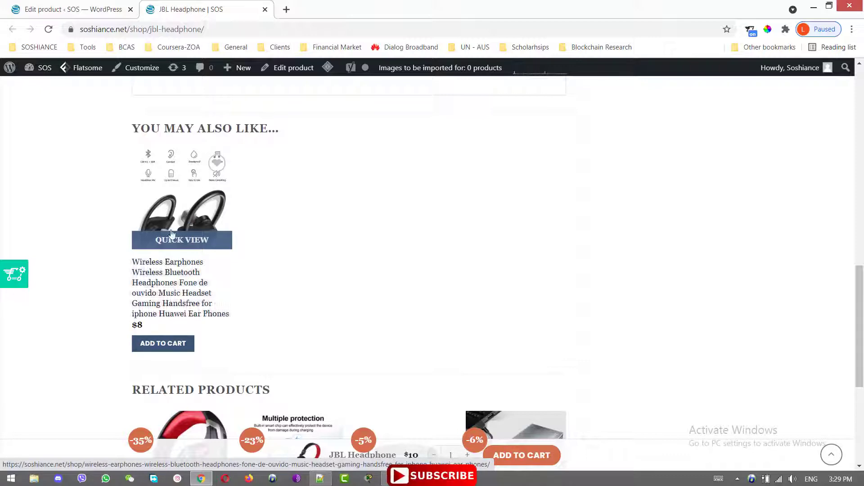
pyautogui.scroll(-3, 116, 335)
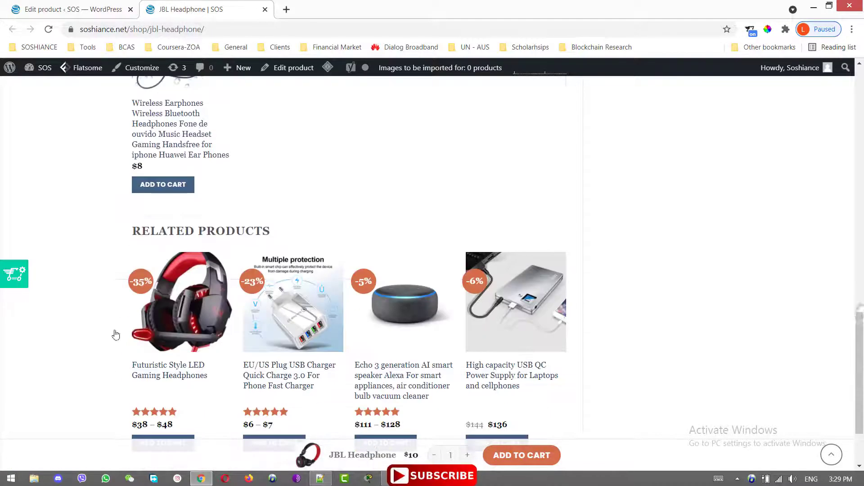
pyautogui.scroll(-2, 508, 322)
pyautogui.moveTo(860, 360); pyautogui.dragTo(841, 116)
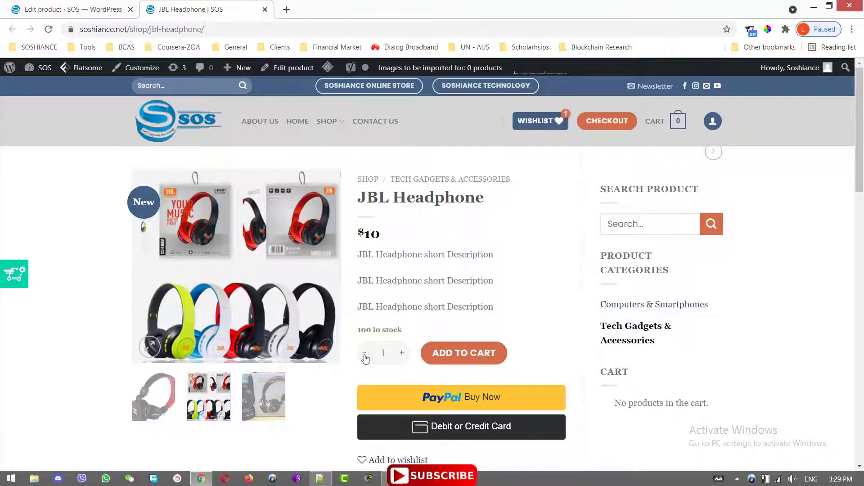
# Test the quantity selector by raising and lowering it by one, and check the product title.
pyautogui.click(402, 355)
pyautogui.click(366, 356)
pyautogui.moveTo(380, 199); pyautogui.dragTo(423, 199)
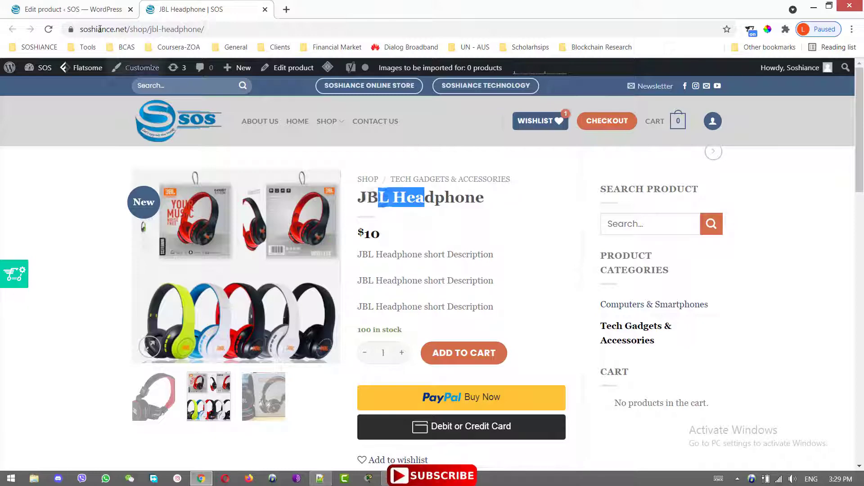
# Return to the product editor and change the product type to Variable product.
pyautogui.click(74, 5)
pyautogui.click(277, 300)
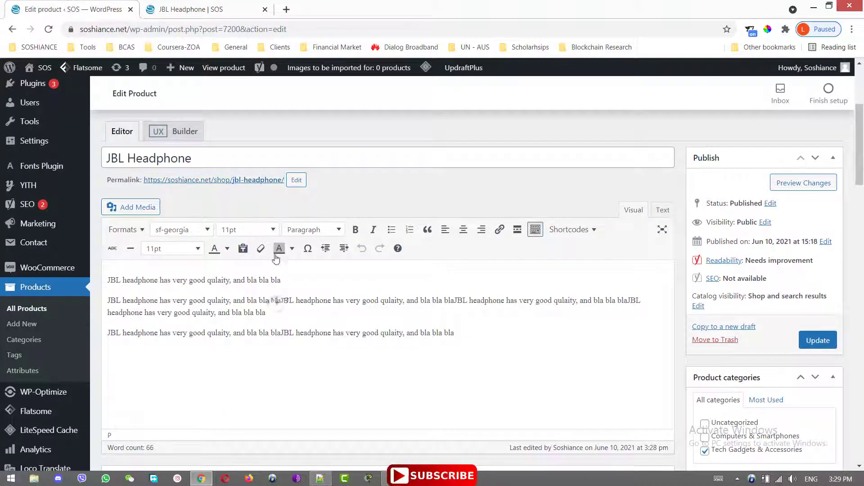
pyautogui.moveTo(862, 166); pyautogui.dragTo(862, 369)
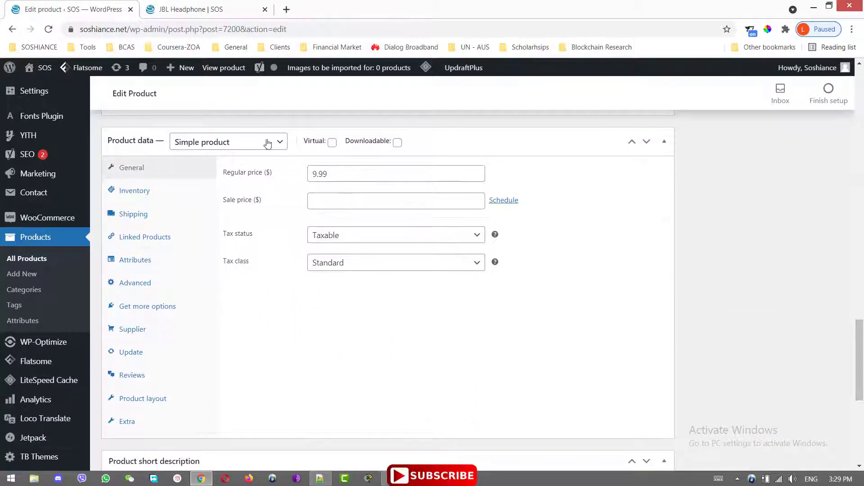
pyautogui.click(252, 148)
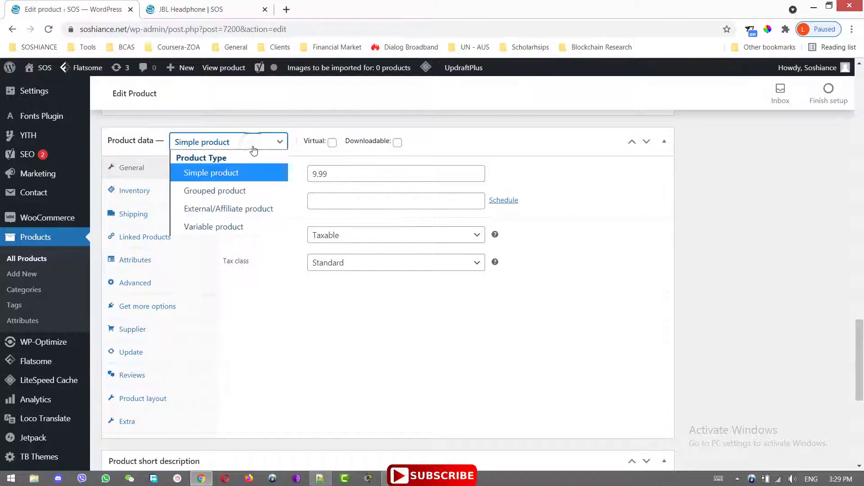
pyautogui.click(248, 226)
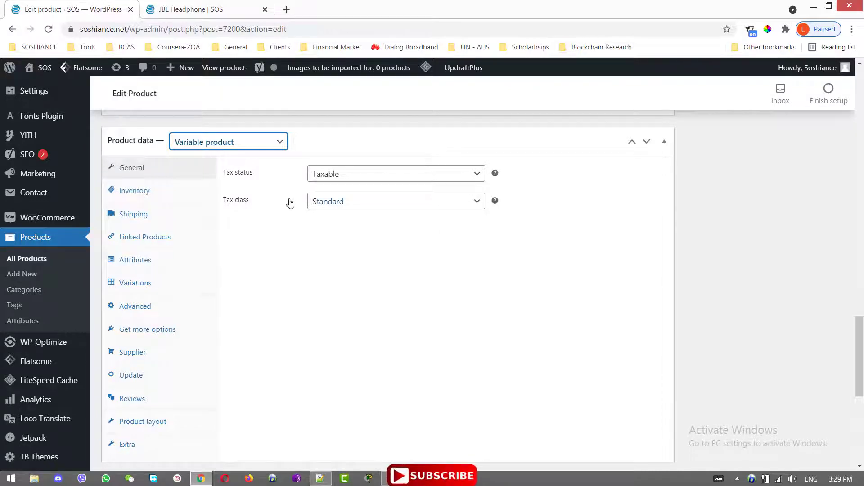
# Add a custom attribute named Model with the values GBL10|GBL11, enable it for variations, and save the attributes.
pyautogui.click(135, 260)
pyautogui.moveTo(861, 333)
pyautogui.mouseDown()
pyautogui.moveTo(861, 320)
pyautogui.moveTo(861, 335)
pyautogui.mouseUp()
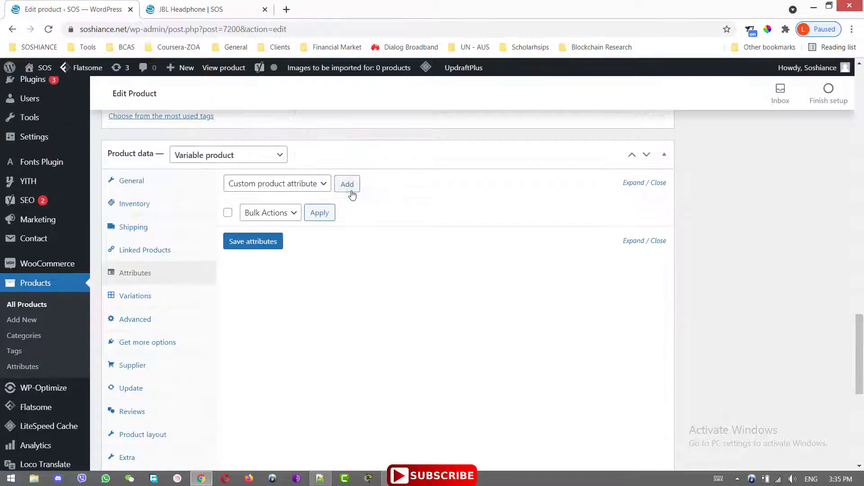
pyautogui.click(351, 191)
pyautogui.click(299, 291)
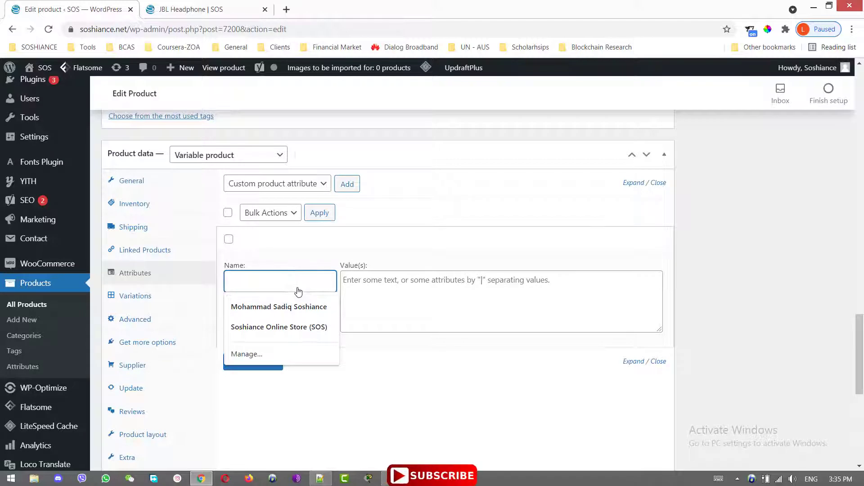
pyautogui.write('Model')
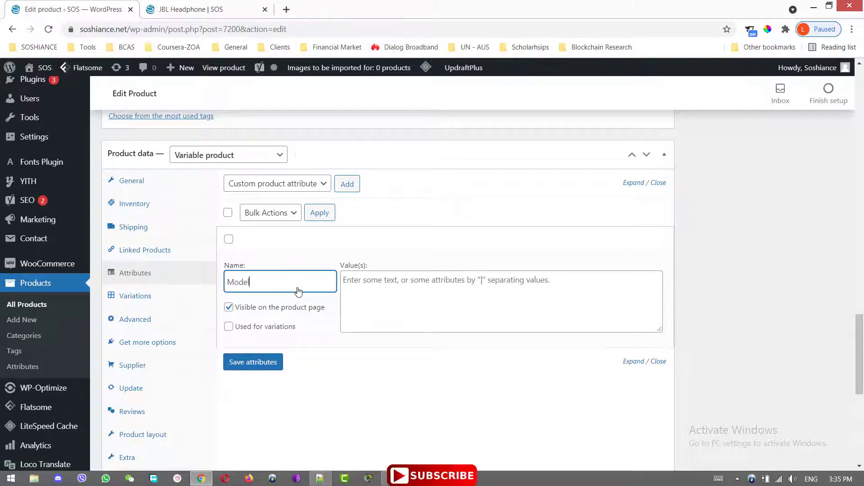
pyautogui.click(427, 293)
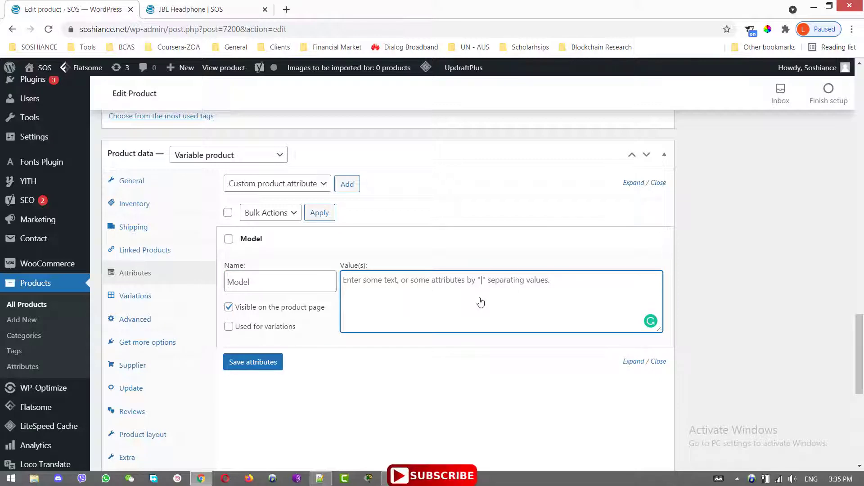
pyautogui.write('GBL|10|GBL11')
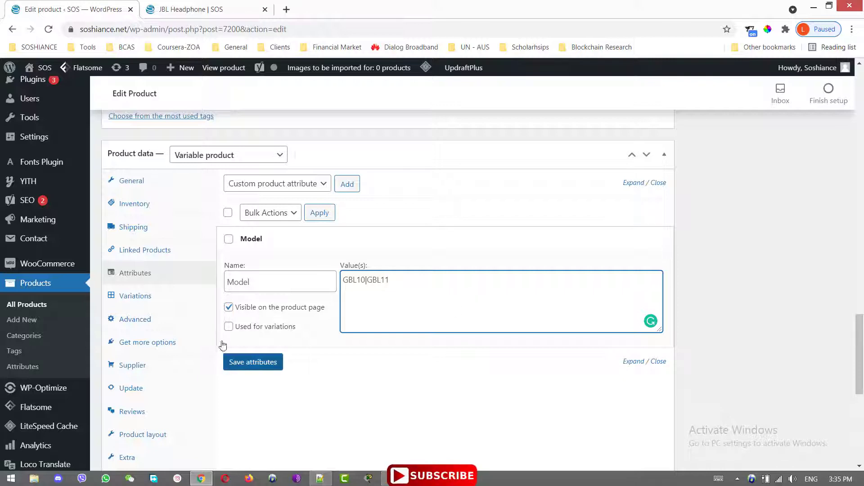
pyautogui.click(229, 328)
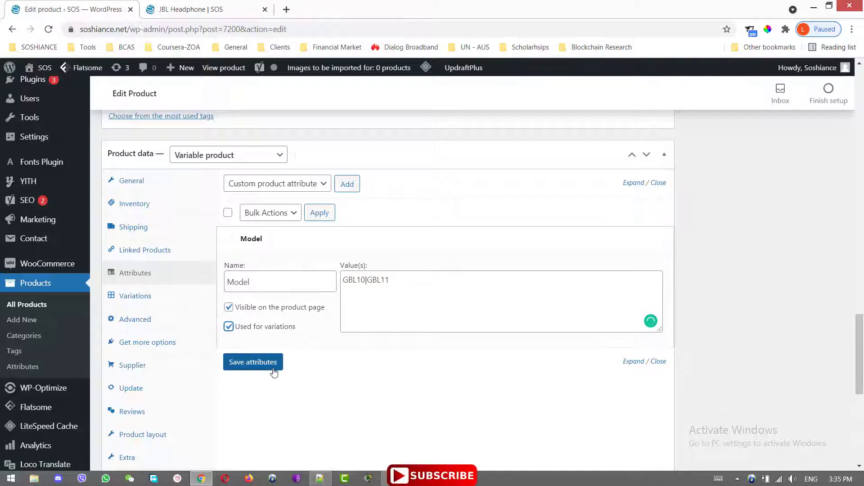
pyautogui.click(253, 362)
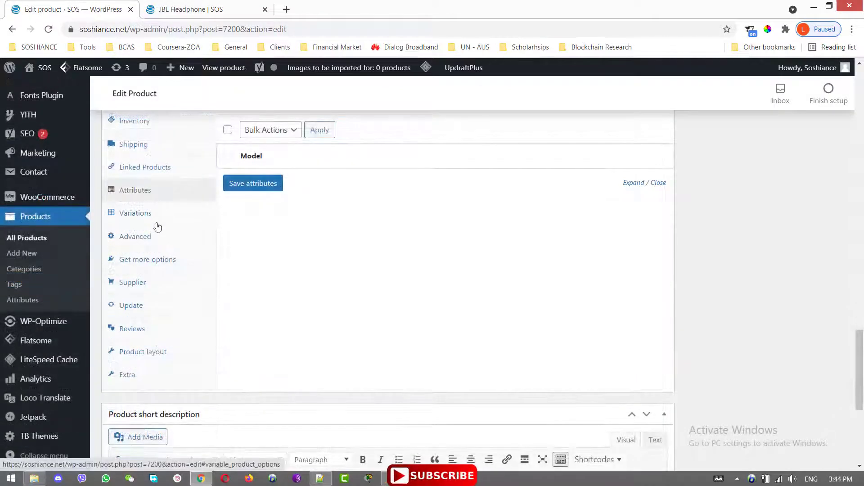
# Add a variation to the product and keep its model choice at Any Model.
pyautogui.click(141, 217)
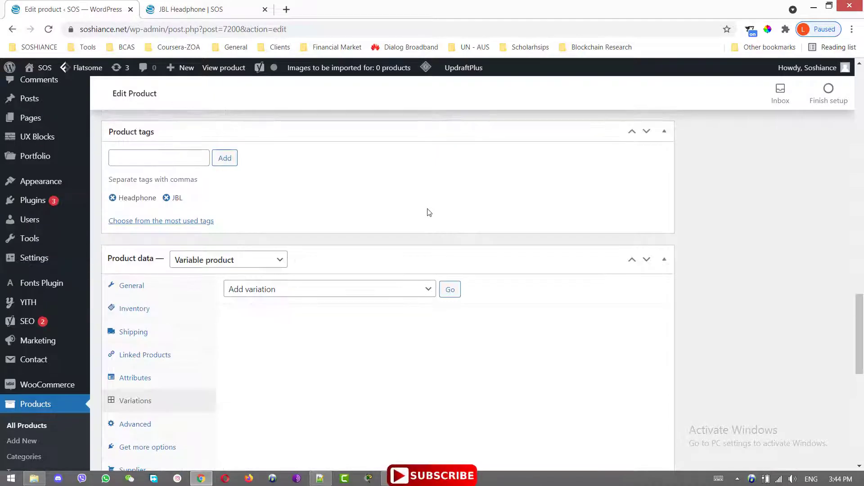
pyautogui.scroll(3, 299, 270)
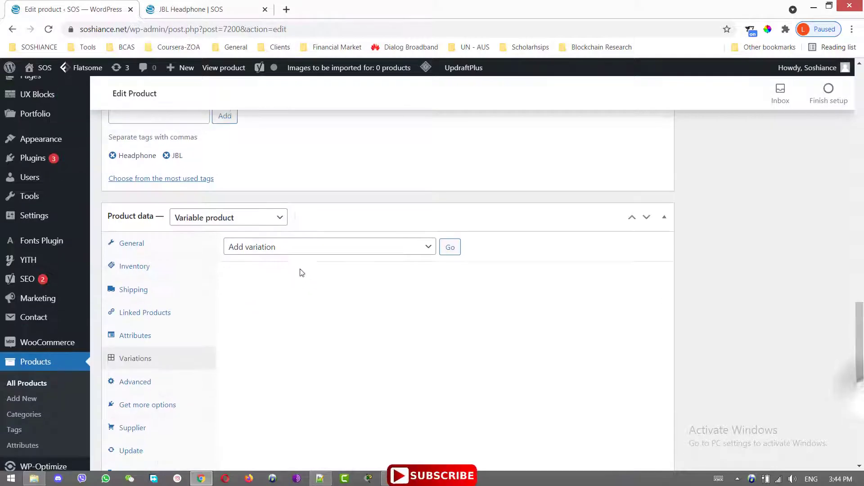
pyautogui.click(450, 248)
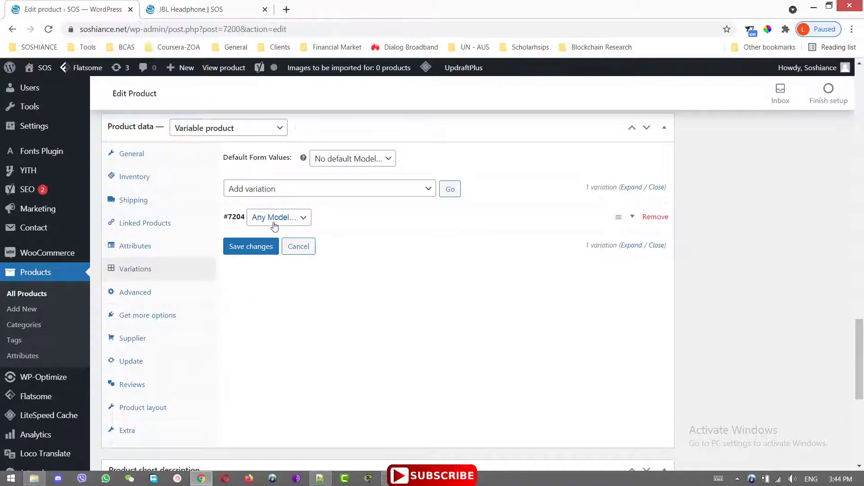
pyautogui.click(275, 217)
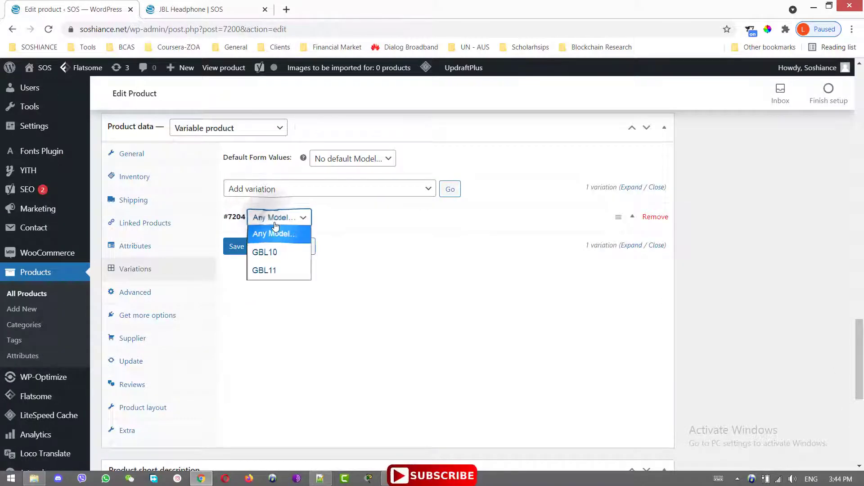
pyautogui.click(280, 228)
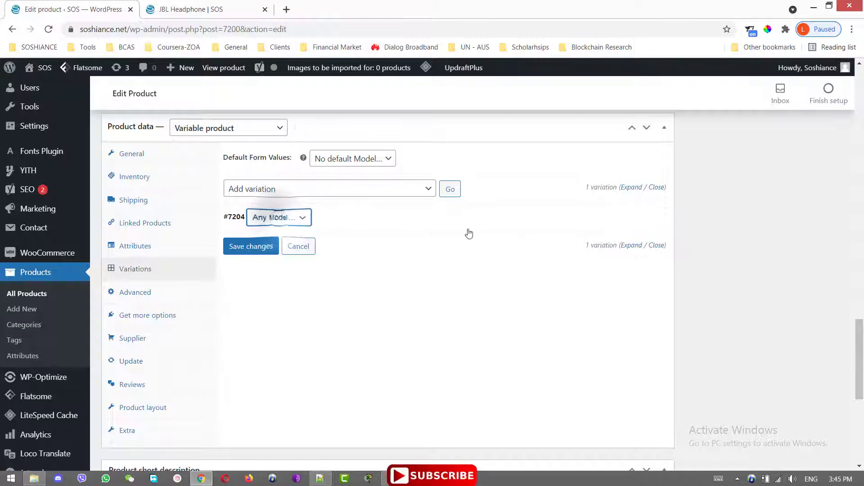
# Expand the variation, set its regular price to 10, and save the variation changes.
pyautogui.click(625, 226)
pyautogui.scroll(-1, 616, 221)
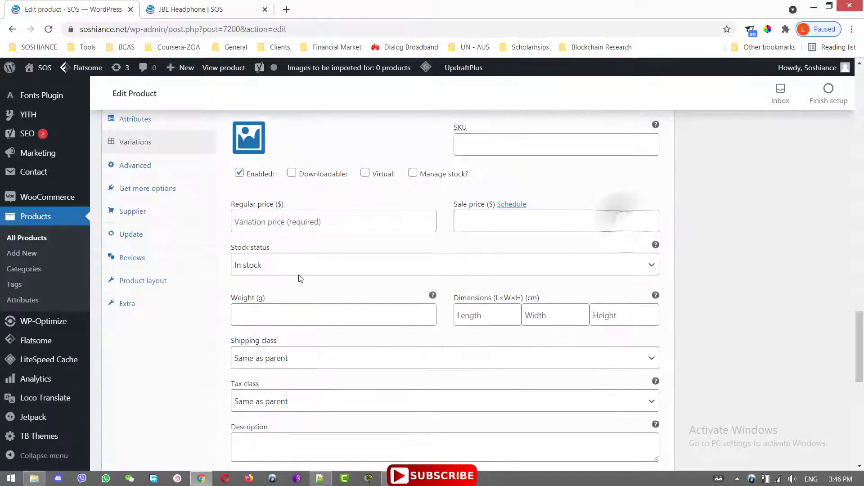
pyautogui.click(298, 315)
pyautogui.click(284, 229)
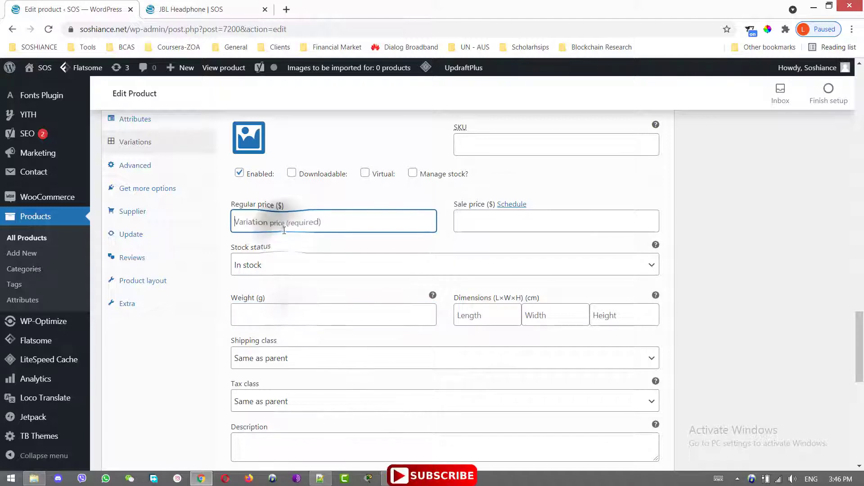
pyautogui.write('10')
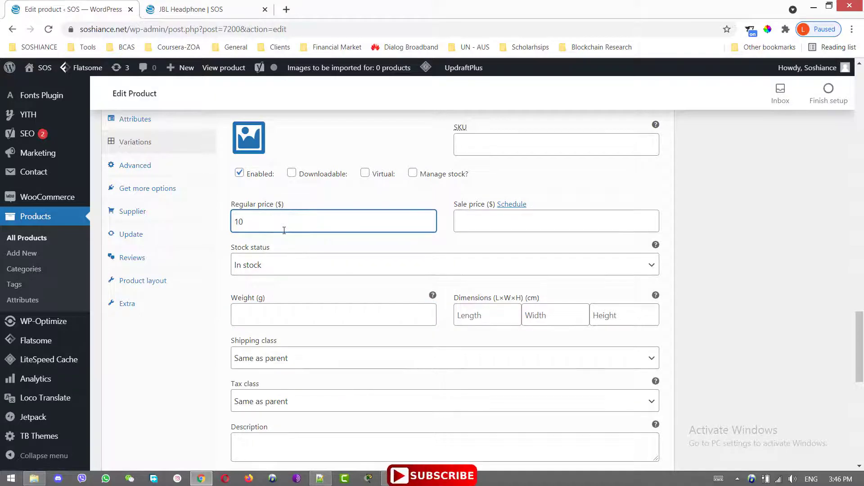
pyautogui.scroll(-3, 284, 230)
pyautogui.click(260, 416)
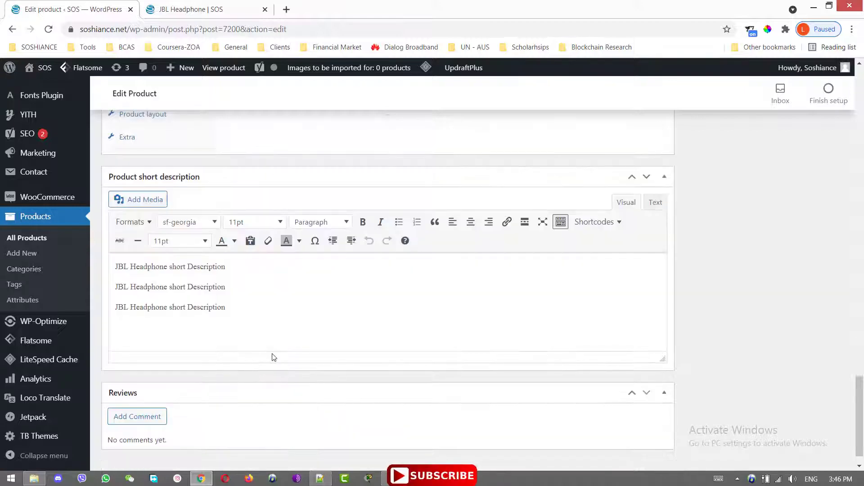
# Update the JBL Headphone product and open its permalink in a separate browser tab.
pyautogui.scroll(10, 288, 355)
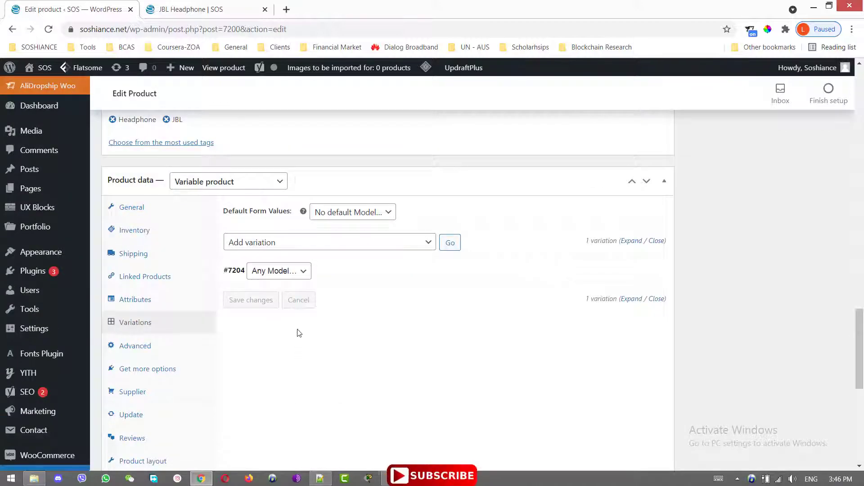
pyautogui.scroll(-4, 270, 366)
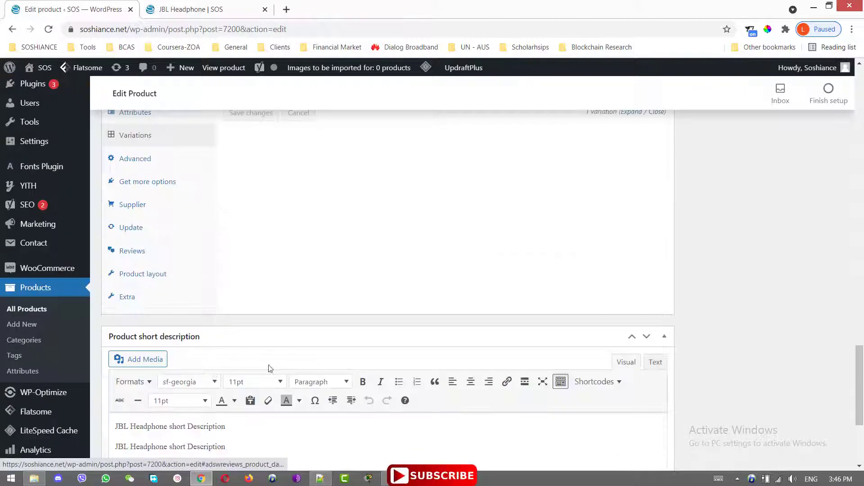
pyautogui.moveTo(862, 371); pyautogui.dragTo(860, 150)
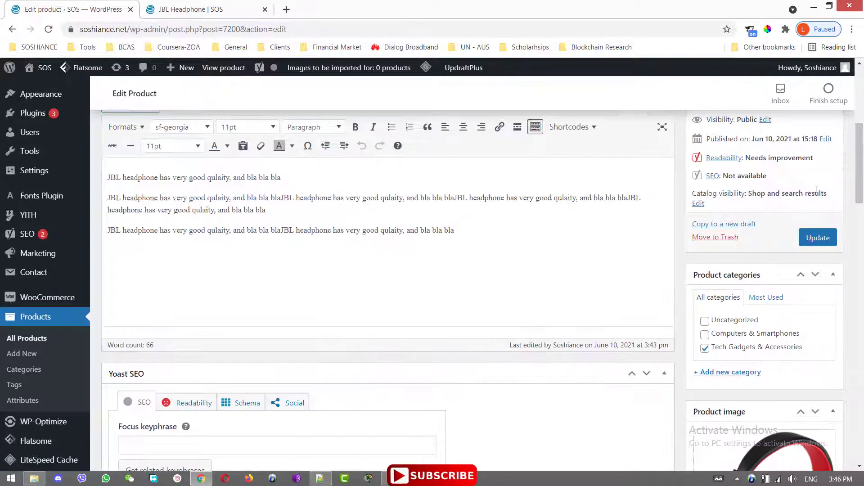
pyautogui.click(820, 246)
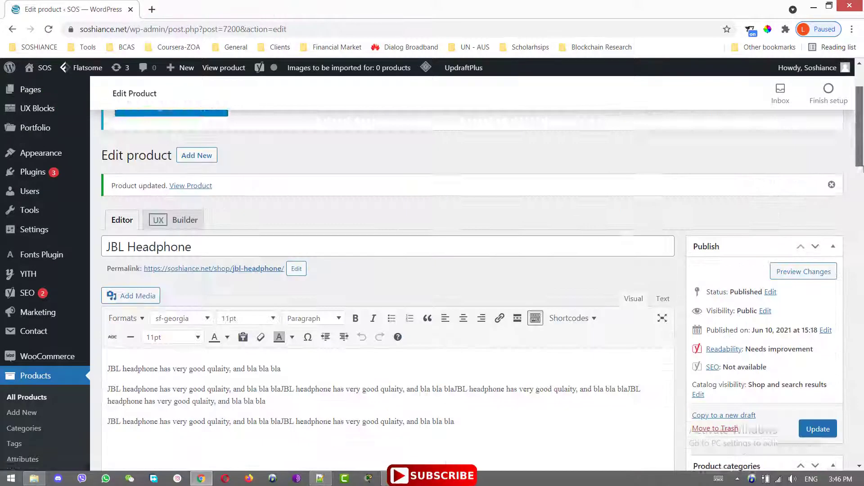
pyautogui.rightClick(241, 266)
pyautogui.click(289, 267)
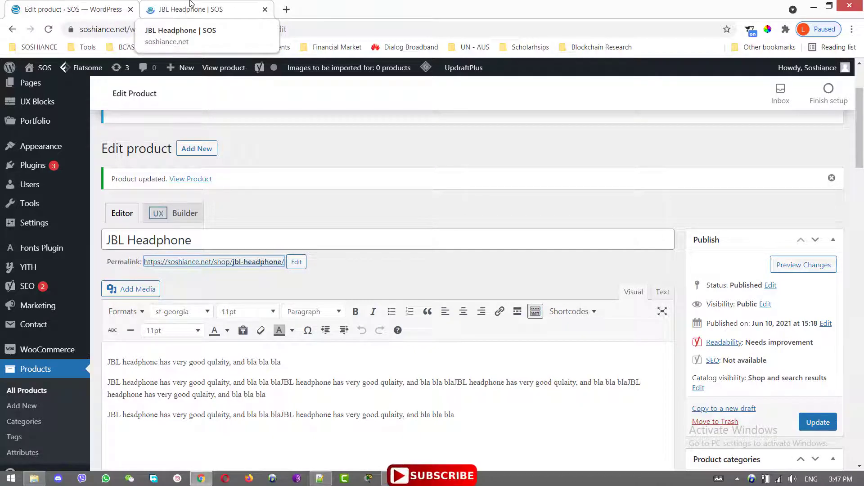
pyautogui.click(189, 6)
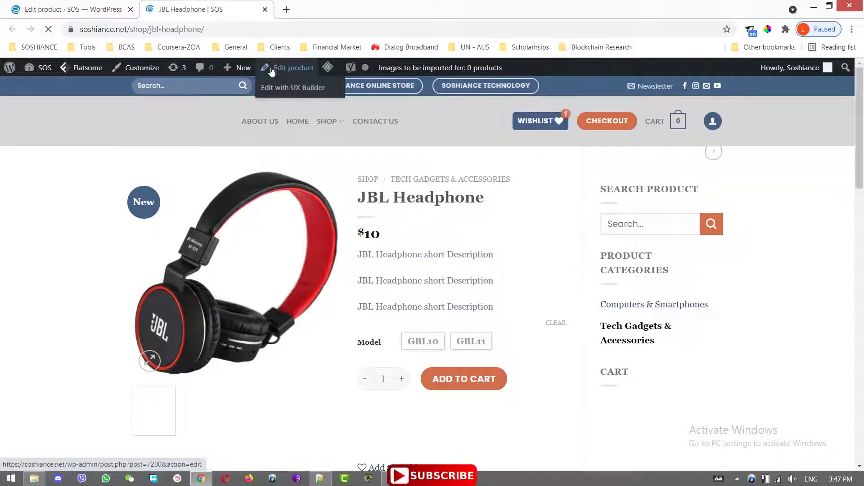
# Test the Model options on the store page by choosing GBL10, then GBL11.
pyautogui.scroll(-1, 476, 265)
pyautogui.scroll(1, 477, 265)
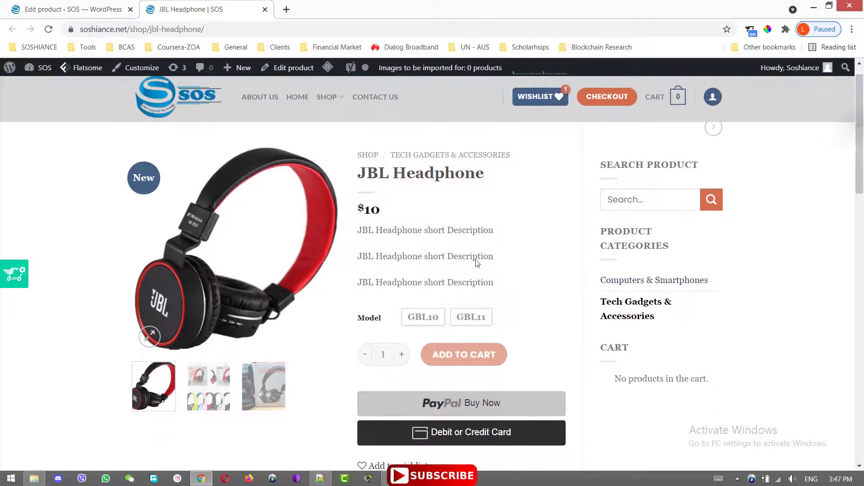
pyautogui.click(431, 325)
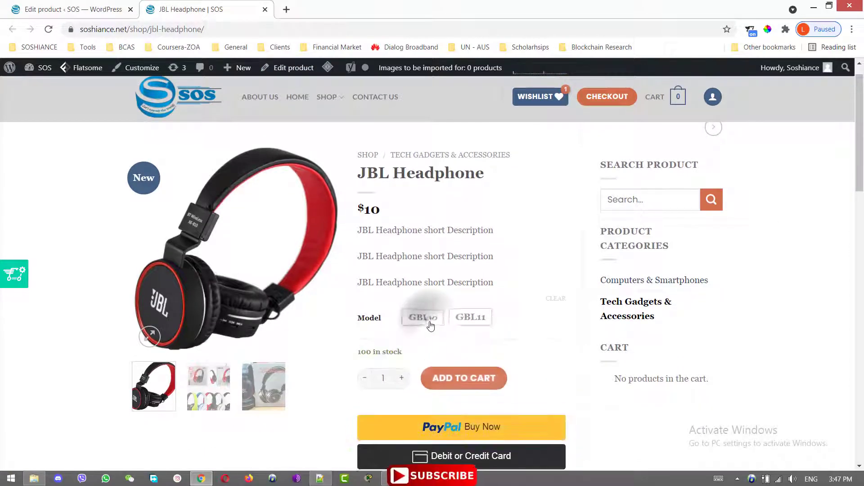
pyautogui.click(471, 317)
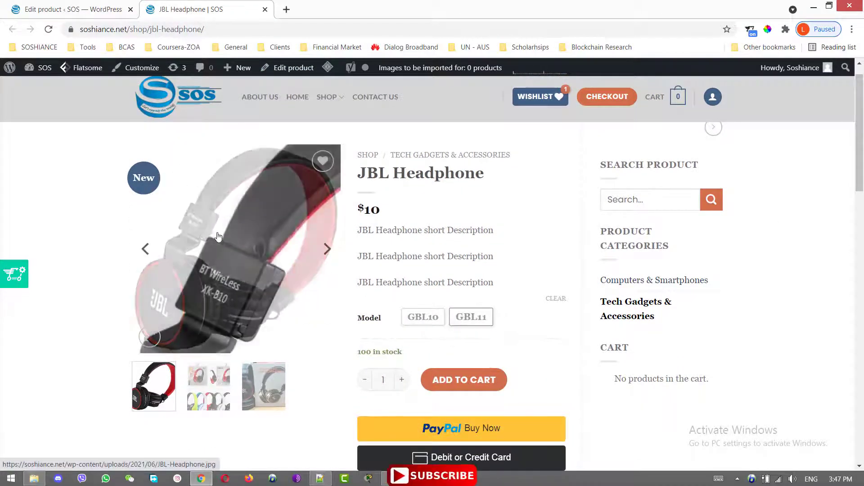
# Return to the product editor and review the attributes in the product data section.
pyautogui.click(96, 6)
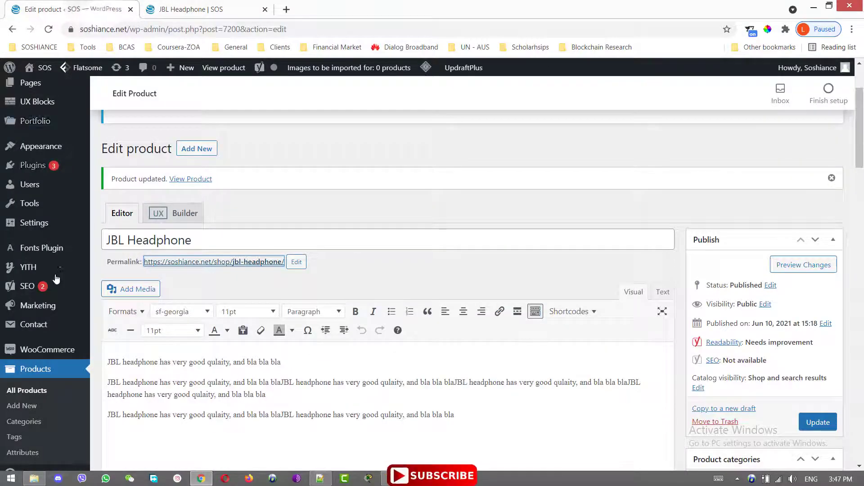
pyautogui.scroll(-10, 338, 376)
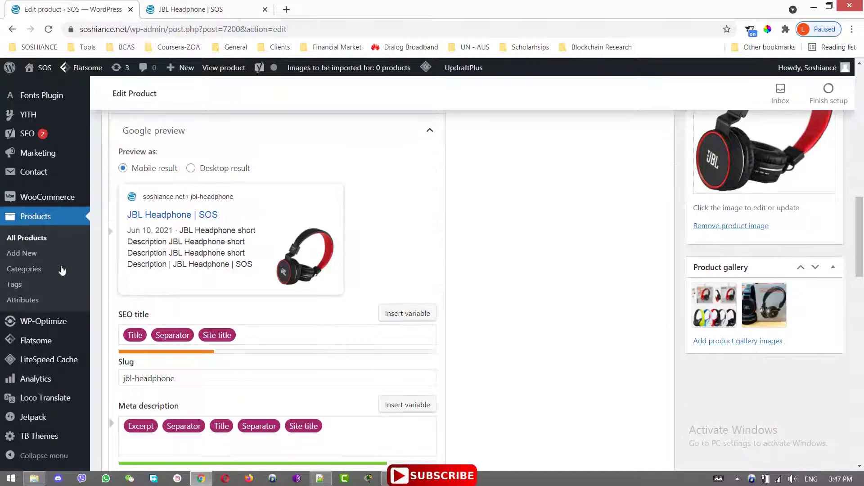
pyautogui.scroll(-4, 279, 294)
pyautogui.scroll(-8, 376, 311)
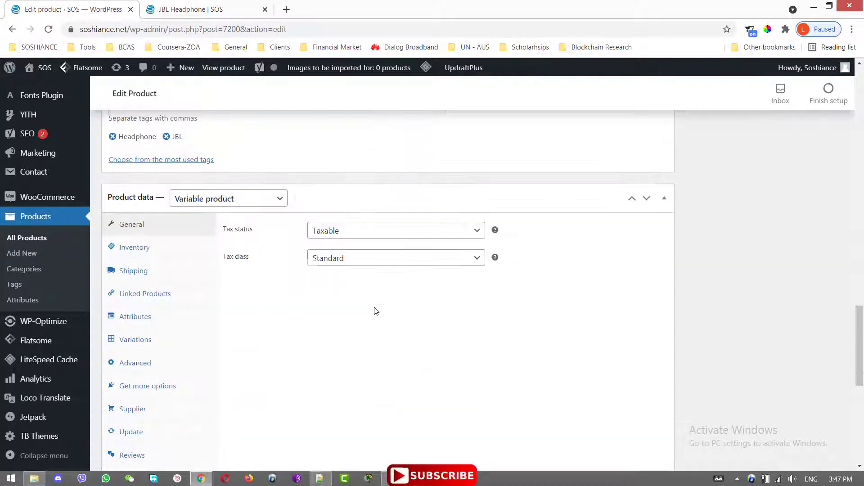
pyautogui.click(157, 318)
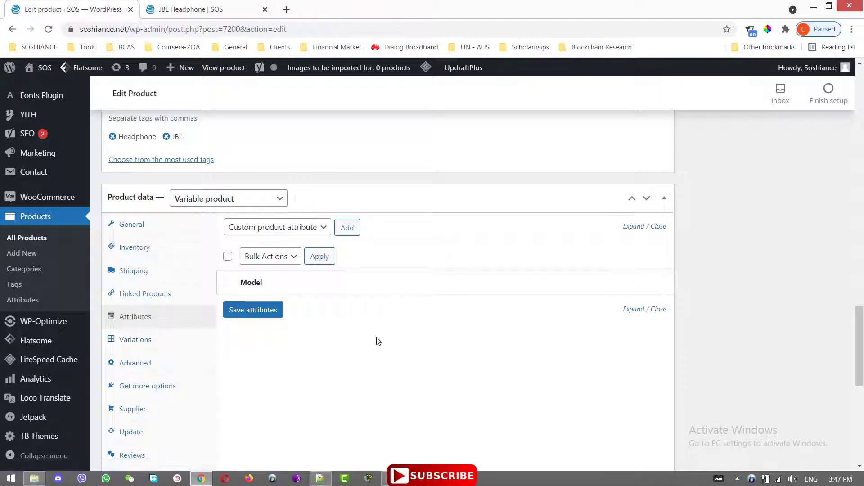
pyautogui.scroll(-4, 376, 341)
pyautogui.scroll(5, 376, 342)
# Try the Grouped product type and inspect the Grouped products search among its linked products.
pyautogui.click(226, 255)
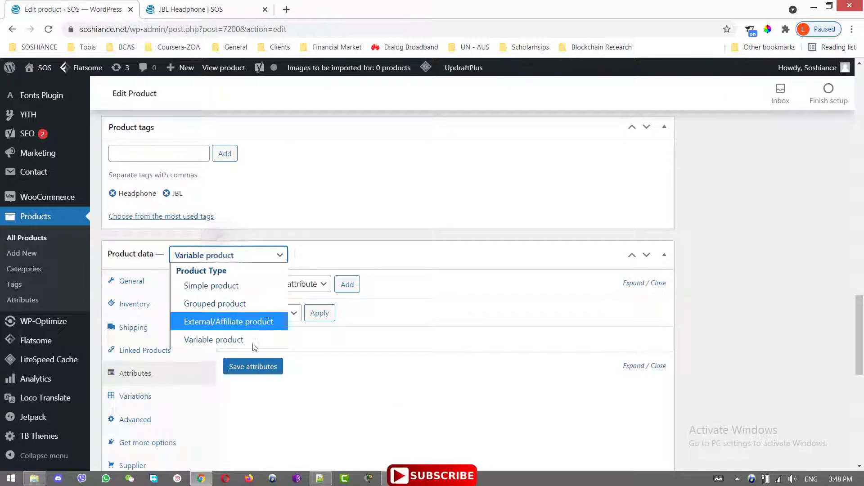
pyautogui.click(263, 305)
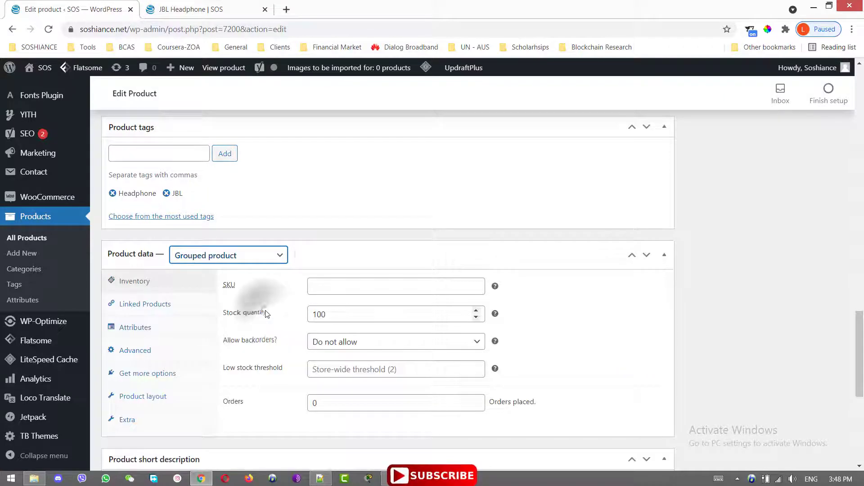
pyautogui.click(164, 311)
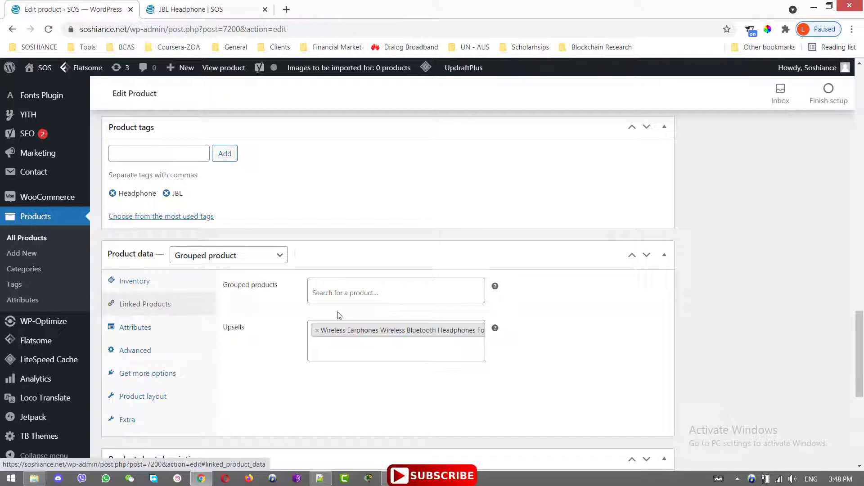
pyautogui.click(385, 292)
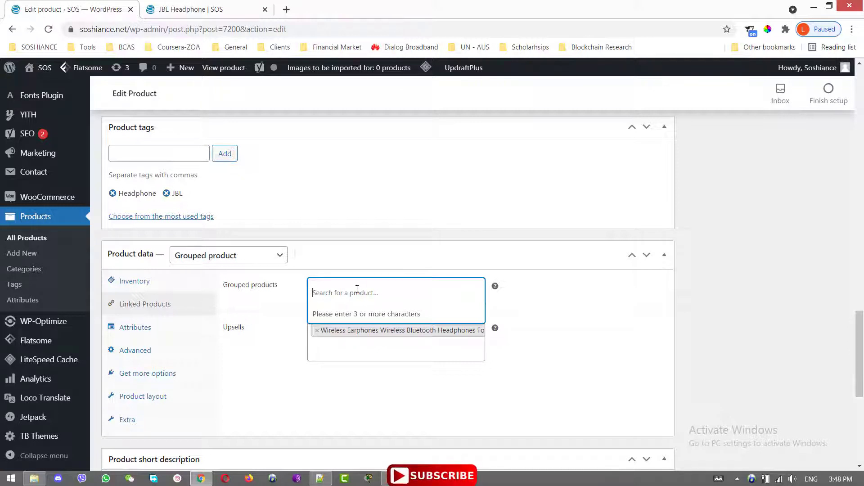
# Try the External/Affiliate product type and inspect its product URL, button text and price fields.
pyautogui.click(277, 255)
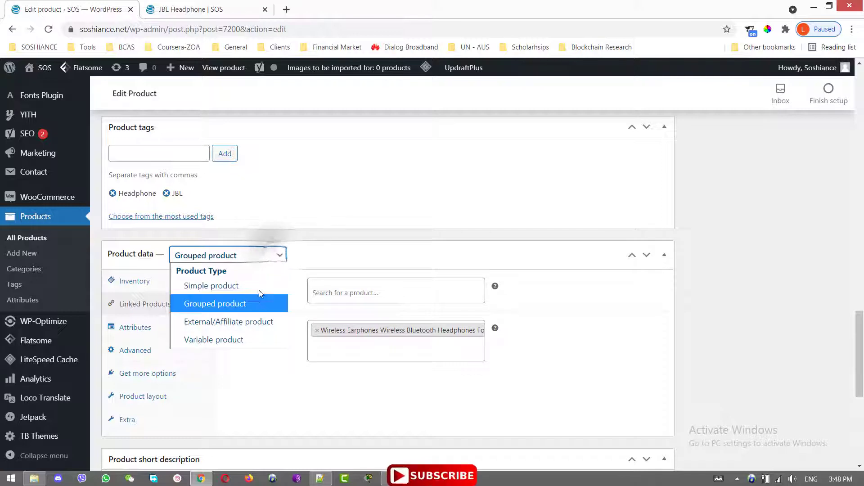
pyautogui.click(256, 330)
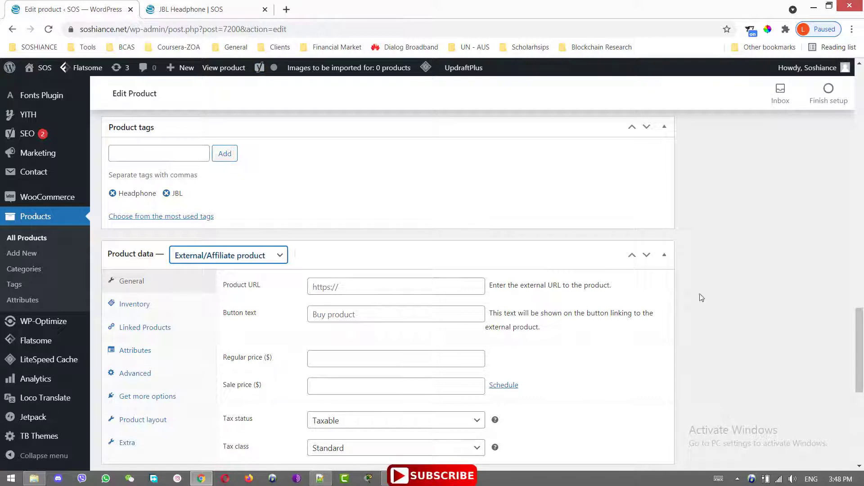
pyautogui.scroll(-1, 472, 234)
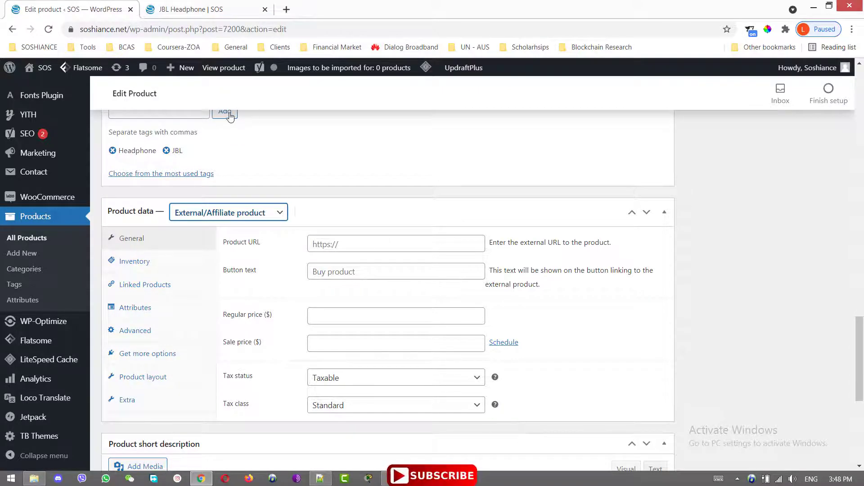
# Check the add-to-cart and payment options on the JBL Headphone store page.
pyautogui.click(194, 9)
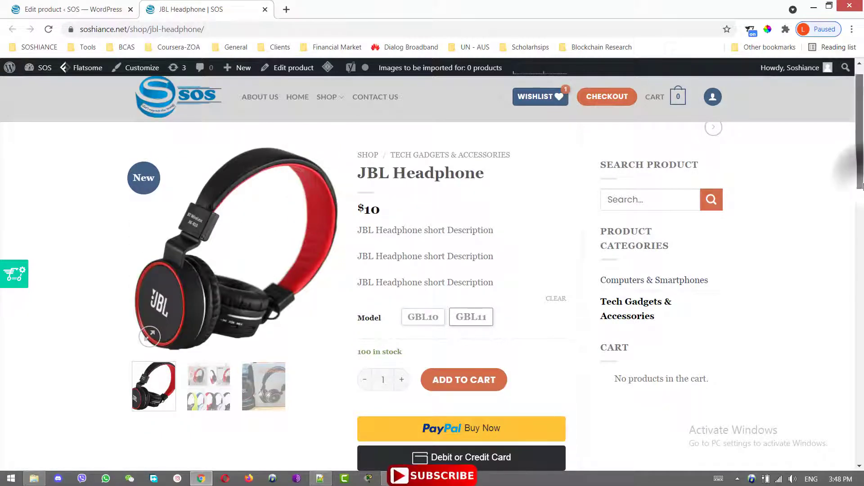
pyautogui.moveTo(859, 139); pyautogui.dragTo(860, 159)
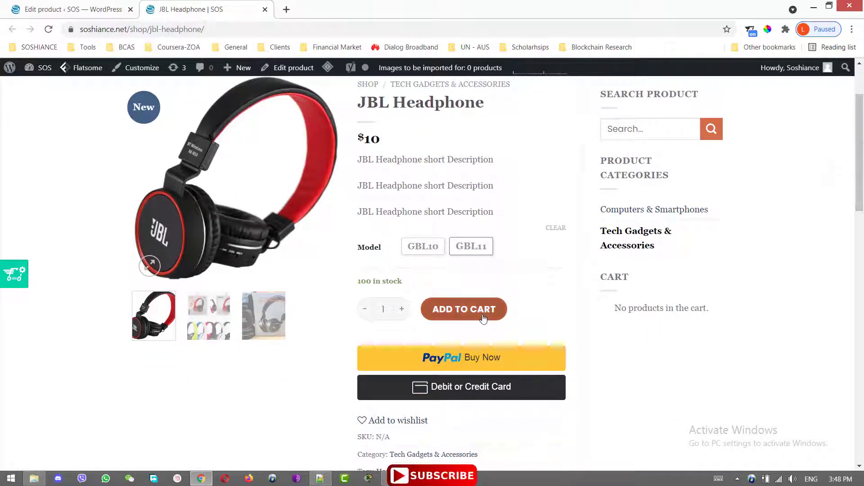
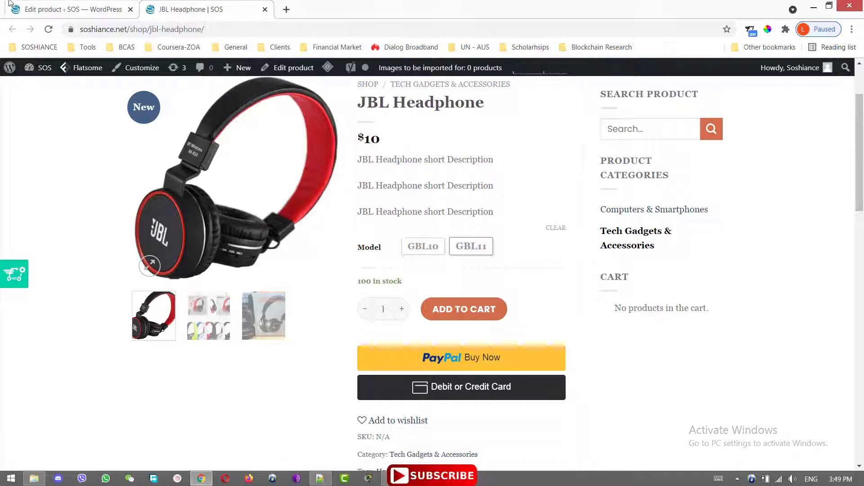
# Go back to the product editor and look over its SEO, tags, product data, short description and reviews sections.
pyautogui.hotkey('ctrl', 'shift', 'Tab')
pyautogui.scroll(1, 856, 359)
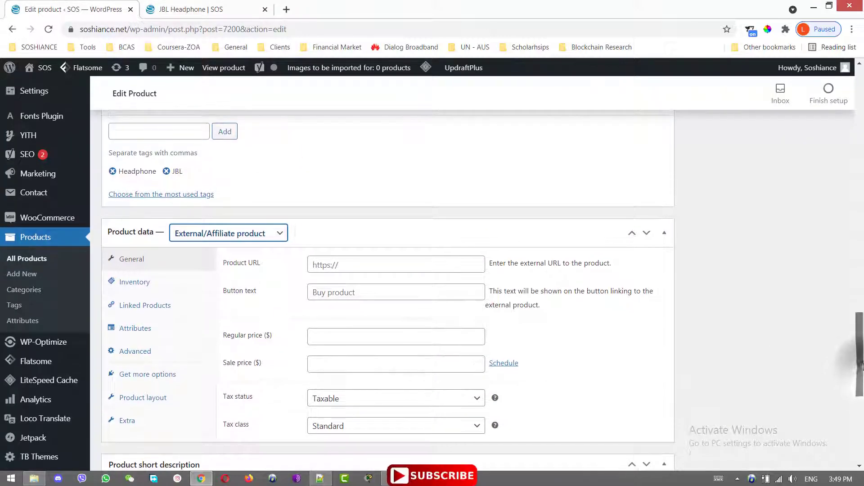
pyautogui.scroll(1, 863, 357)
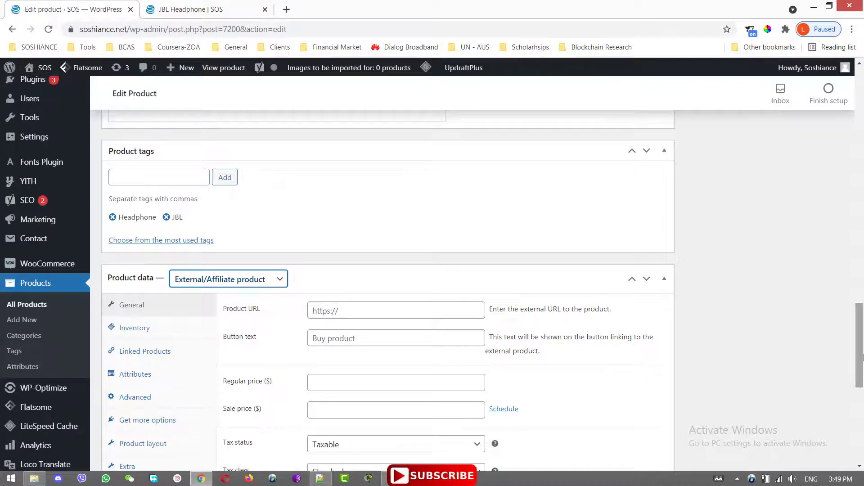
pyautogui.scroll(2, 860, 356)
pyautogui.scroll(9, 858, 356)
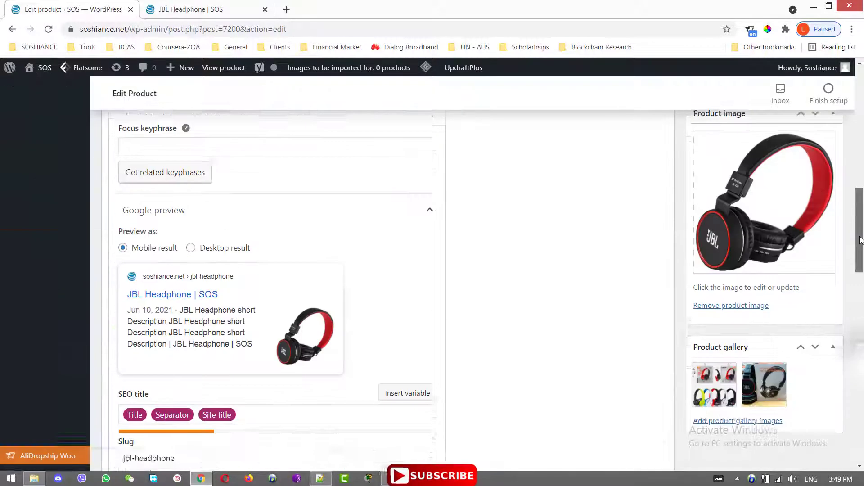
pyautogui.scroll(-18, 857, 356)
pyautogui.scroll(6, 857, 356)
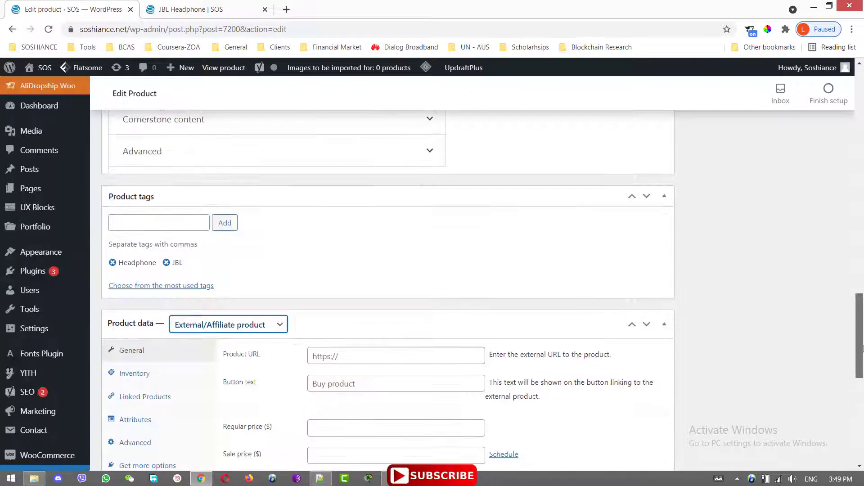
pyautogui.scroll(-6, 233, 278)
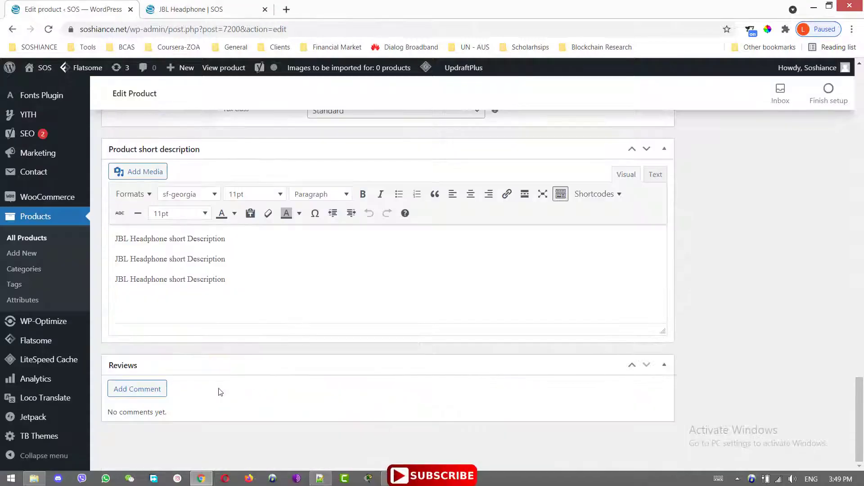
pyautogui.scroll(15, 171, 309)
pyautogui.scroll(-4, 173, 308)
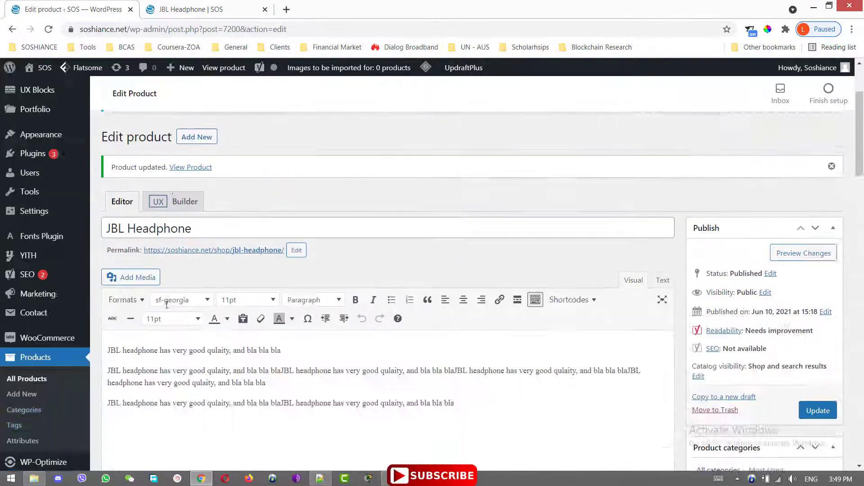
# Start a new product and name it "Smart Home Simulation PKT file".
pyautogui.click(35, 324)
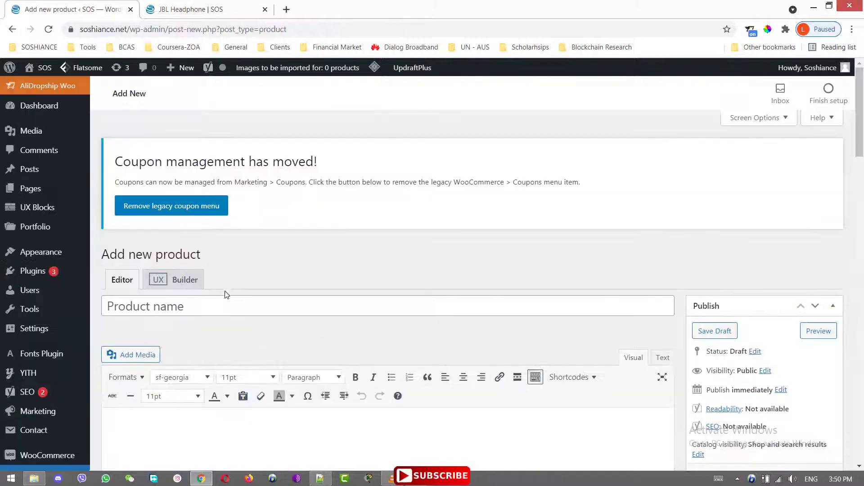
pyautogui.click(225, 302)
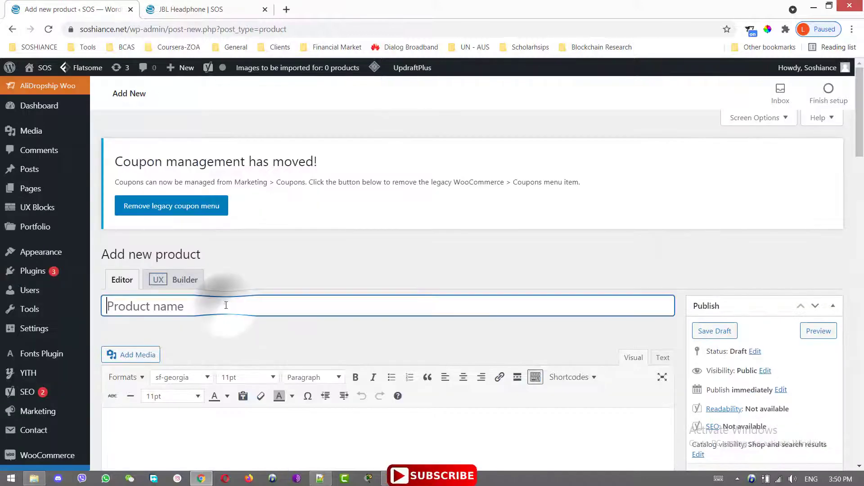
pyautogui.moveTo(862, 150)
pyautogui.mouseDown()
pyautogui.moveTo(863, 170)
pyautogui.moveTo(862, 159)
pyautogui.mouseUp()
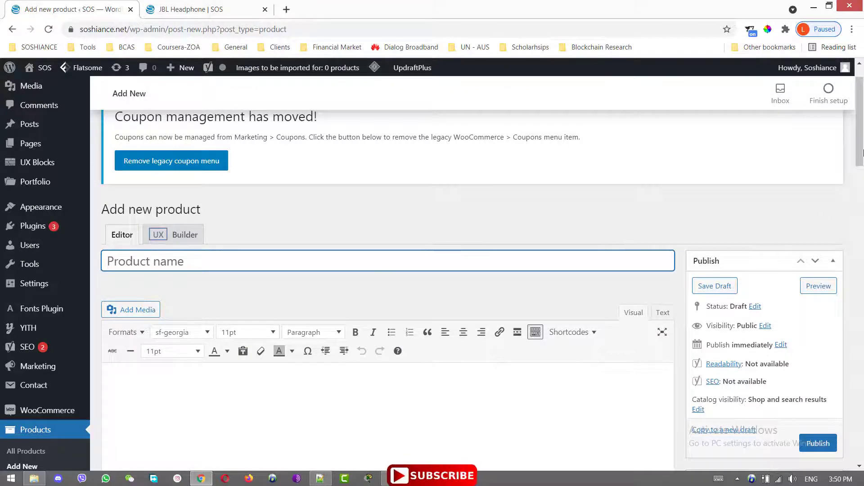
pyautogui.moveTo(863, 138); pyautogui.dragTo(863, 127)
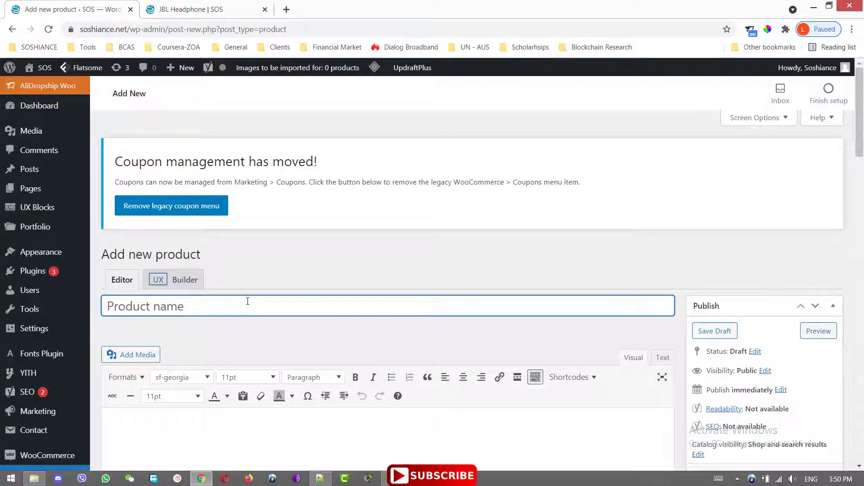
pyautogui.write('P')
pyautogui.press('BackSpace')
pyautogui.write('Smart Ho')
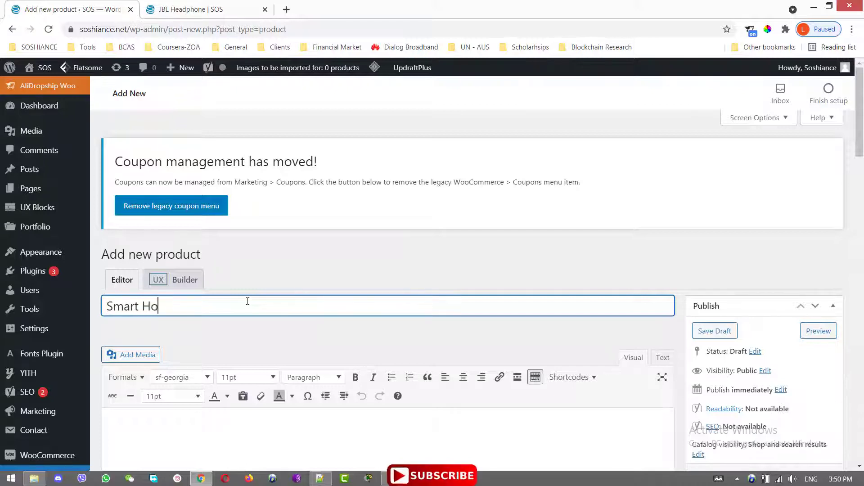
pyautogui.write('me Simulat')
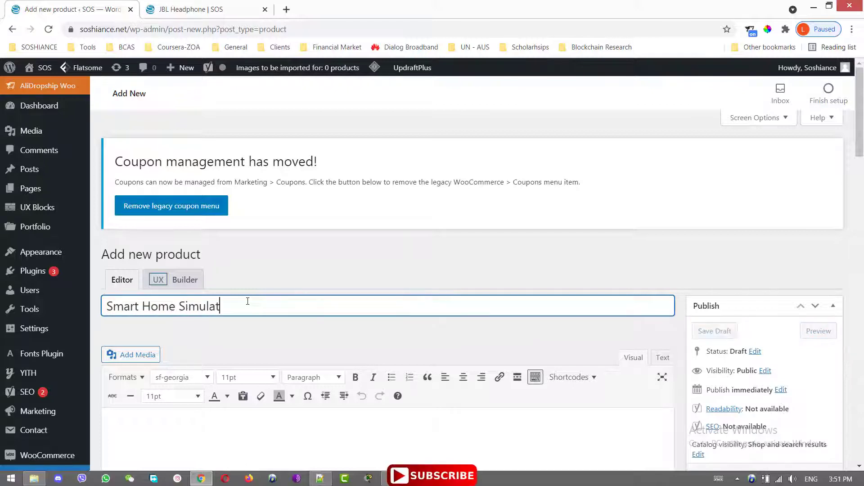
pyautogui.write('ion P')
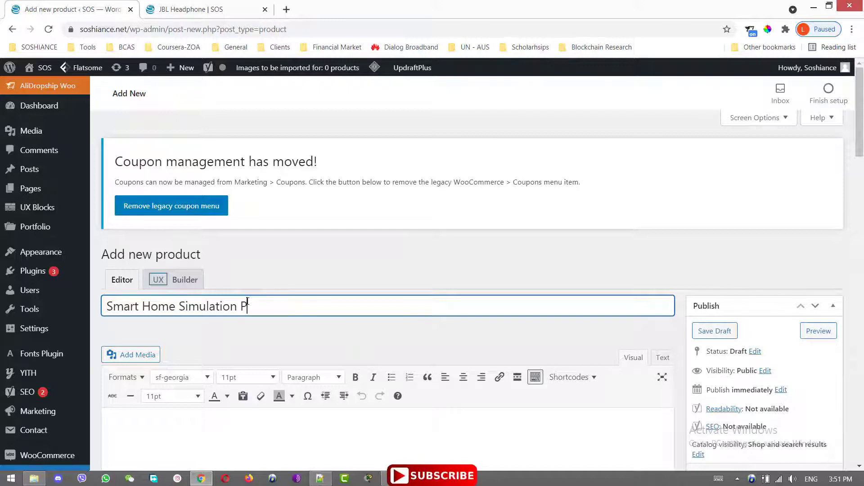
pyautogui.write('KT file')
# Write the product description "Here I have simulated a Smart home using packet tracer.".
pyautogui.scroll(-4, 863, 125)
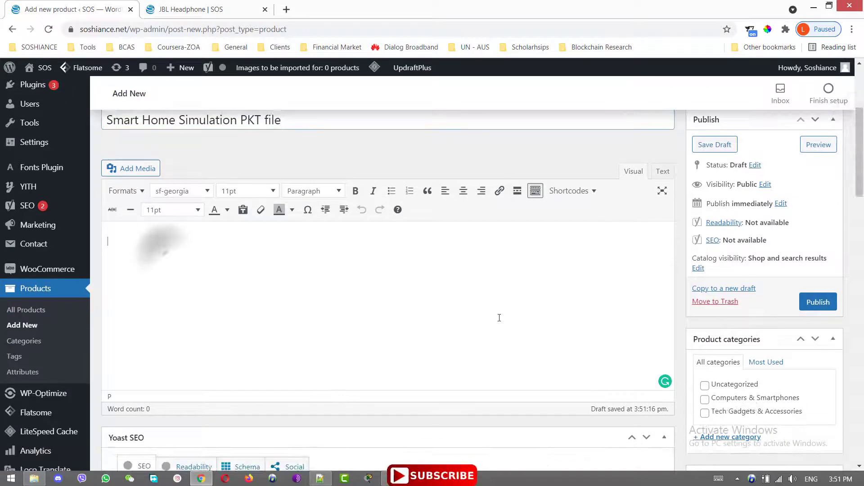
pyautogui.click(499, 318)
pyautogui.write('Here')
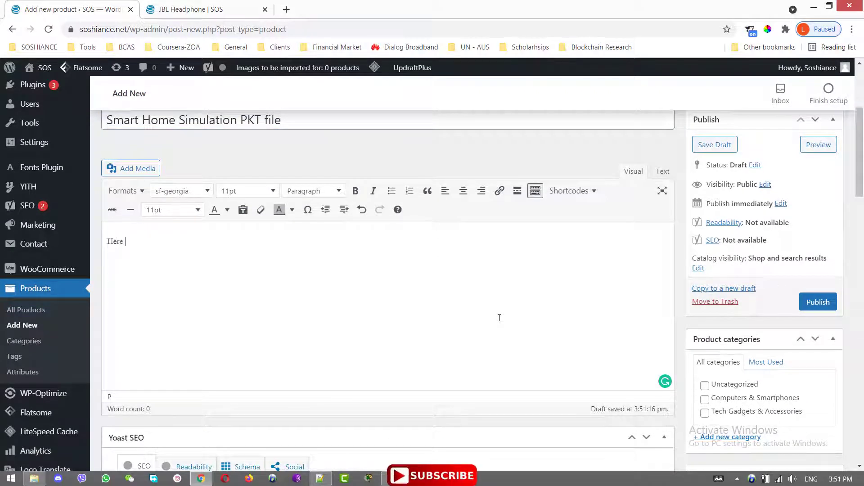
pyautogui.write(' I have sim')
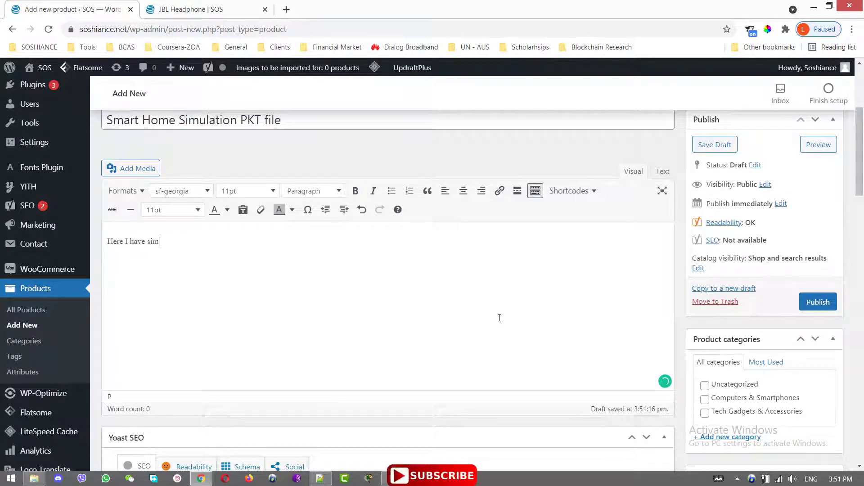
pyautogui.write('ulated tehn')
pyautogui.press('BackSpace')
pyautogui.press('BackSpace')
pyautogui.write('n Sm')
pyautogui.write('Sm')
pyautogui.write('art home using packet tra')
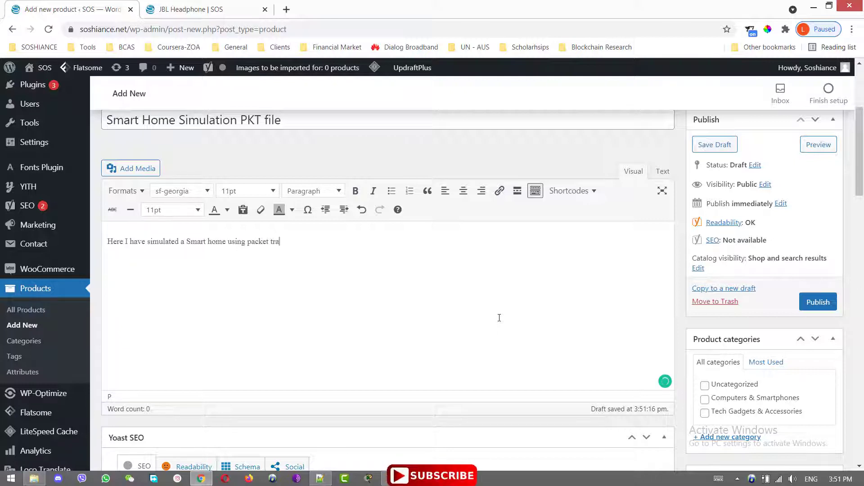
pyautogui.write('cer')
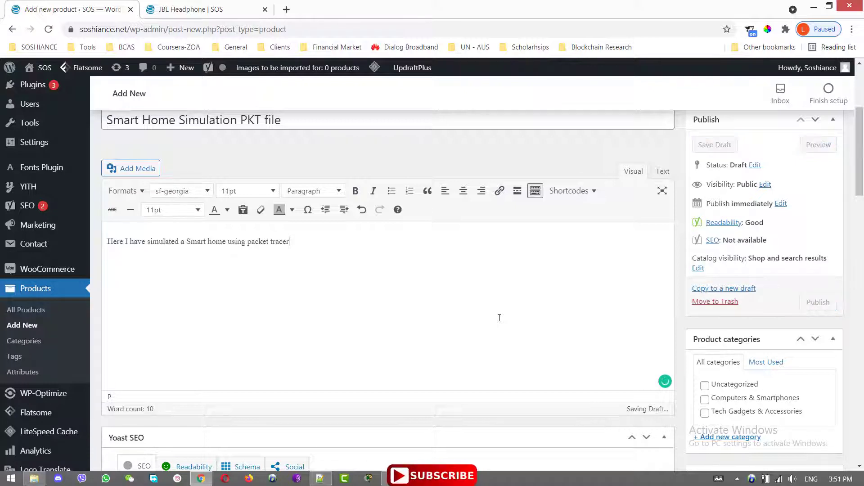
pyautogui.write('.')
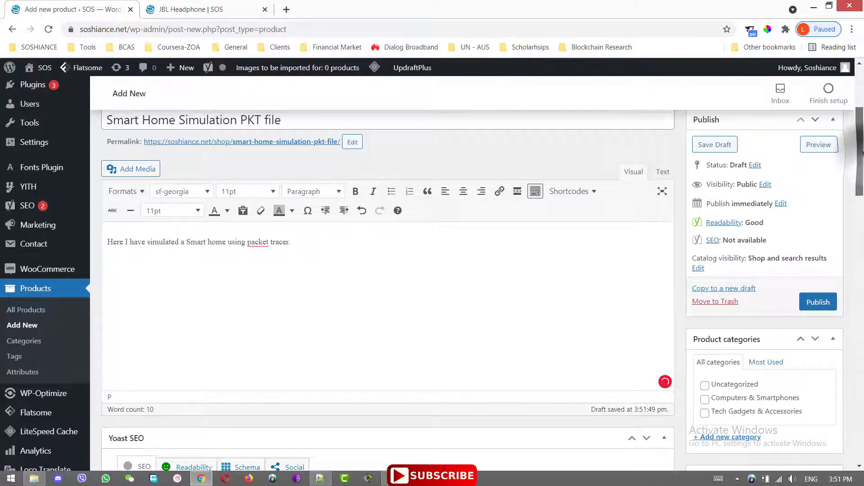
# Create a new product category named "Virtual Products" and assign it to the product.
pyautogui.moveTo(861, 156); pyautogui.dragTo(860, 189)
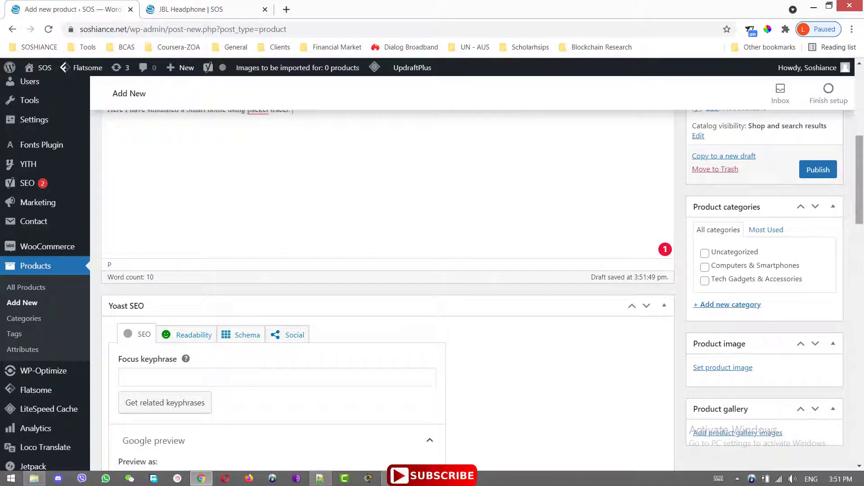
pyautogui.click(735, 306)
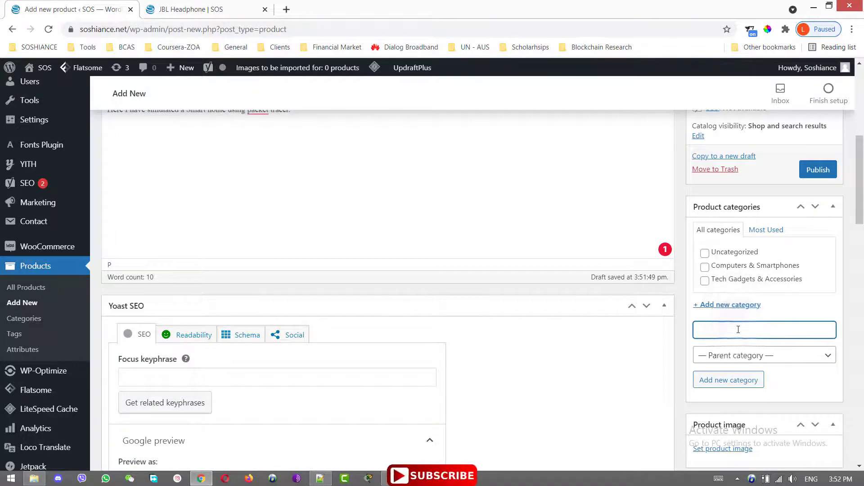
pyautogui.write('Virtual Products')
pyautogui.click(750, 386)
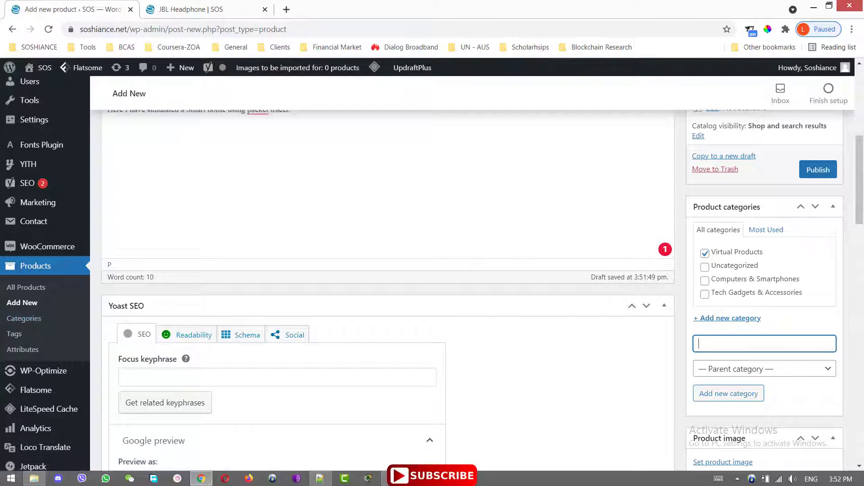
# Set Smart-Home-Packet-Tracer.jpg as the product image.
pyautogui.moveTo(861, 208); pyautogui.dragTo(862, 236)
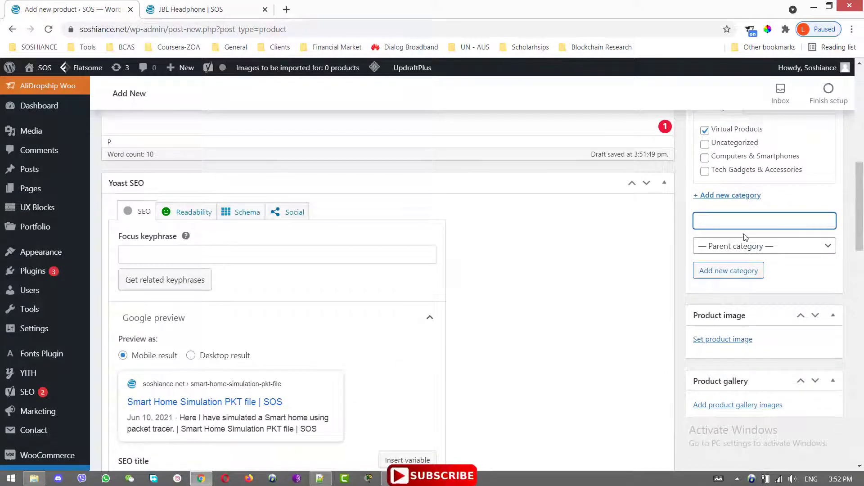
pyautogui.click(737, 342)
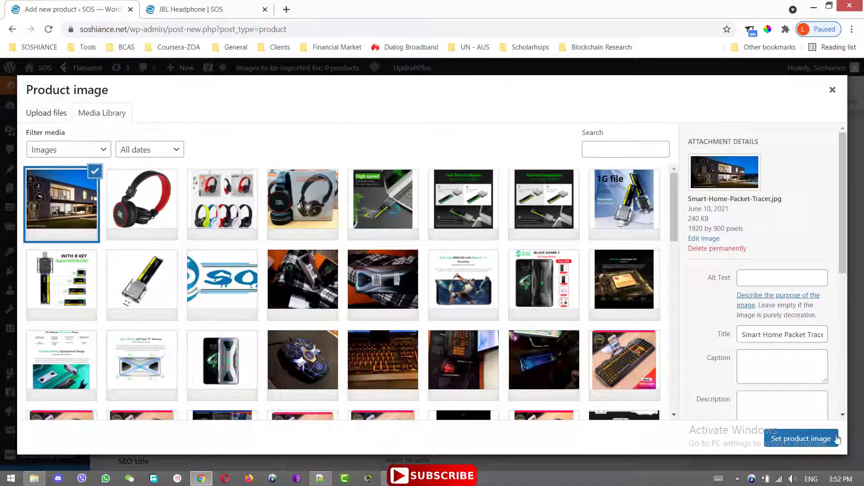
pyautogui.click(823, 443)
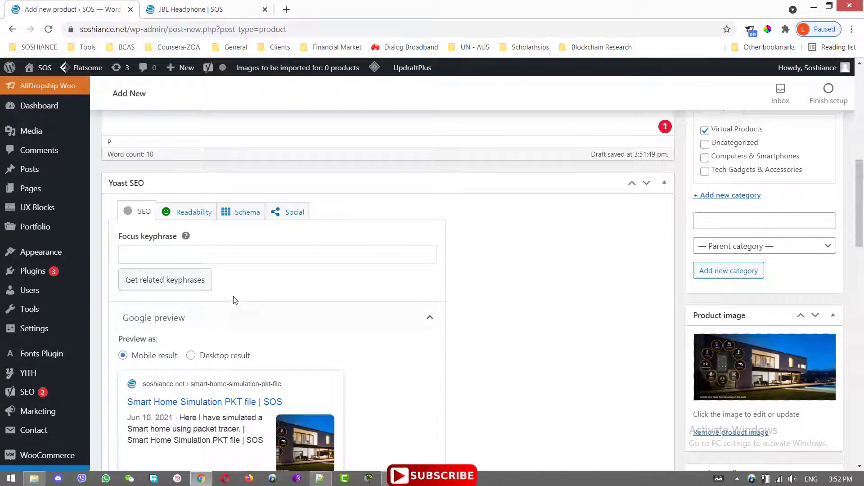
# Keep the Simple product type, mark the product as Virtual and Downloadable, and set its regular price to $4.99.
pyautogui.scroll(5, 241, 295)
pyautogui.scroll(-5, 241, 294)
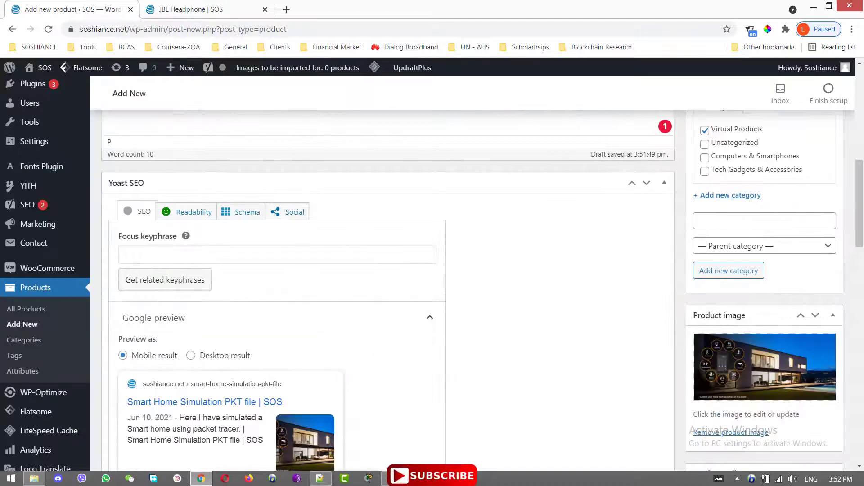
pyautogui.moveTo(859, 207); pyautogui.dragTo(862, 232)
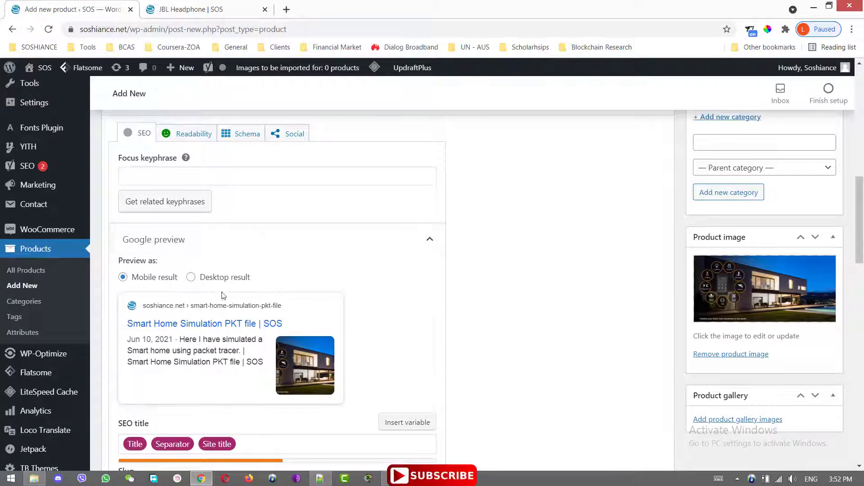
pyautogui.scroll(-10, 234, 249)
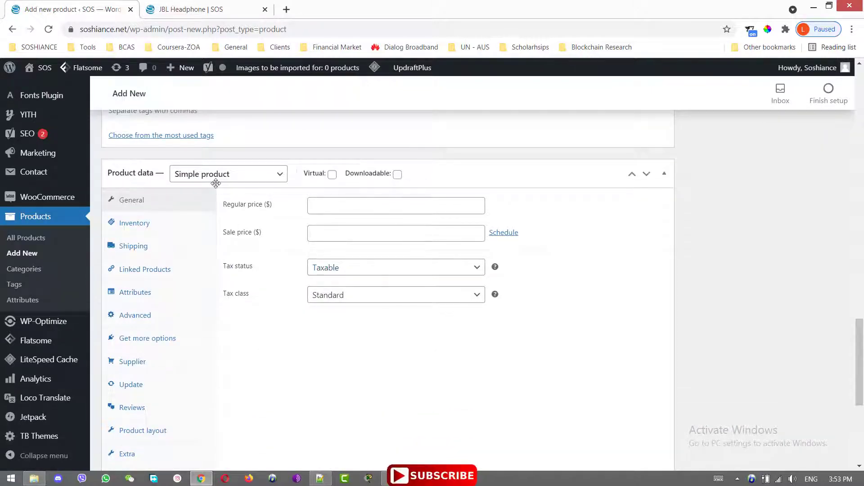
pyautogui.click(241, 180)
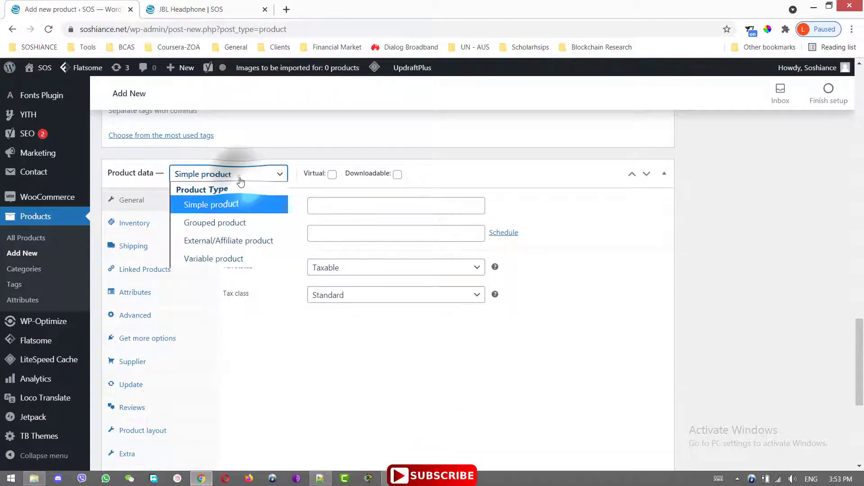
pyautogui.click(247, 212)
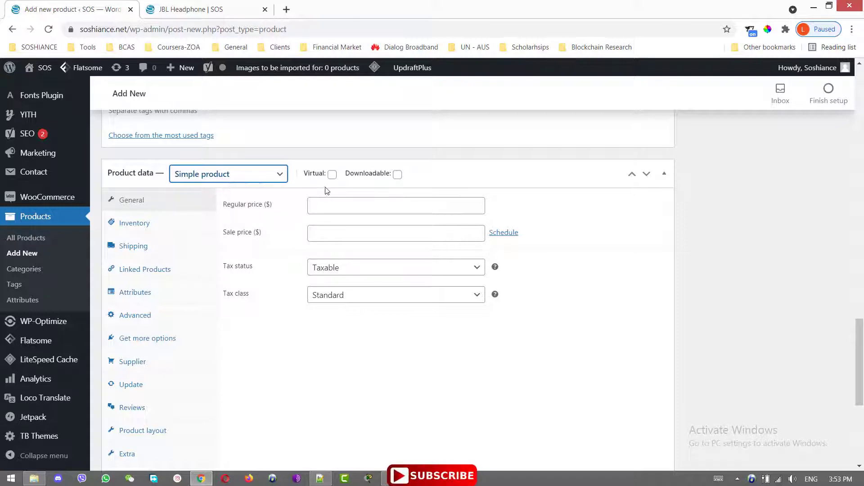
pyautogui.click(332, 174)
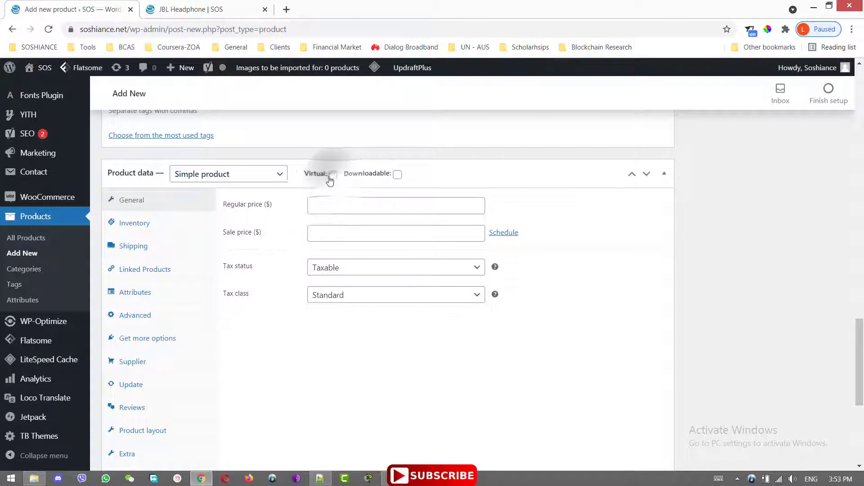
pyautogui.click(397, 176)
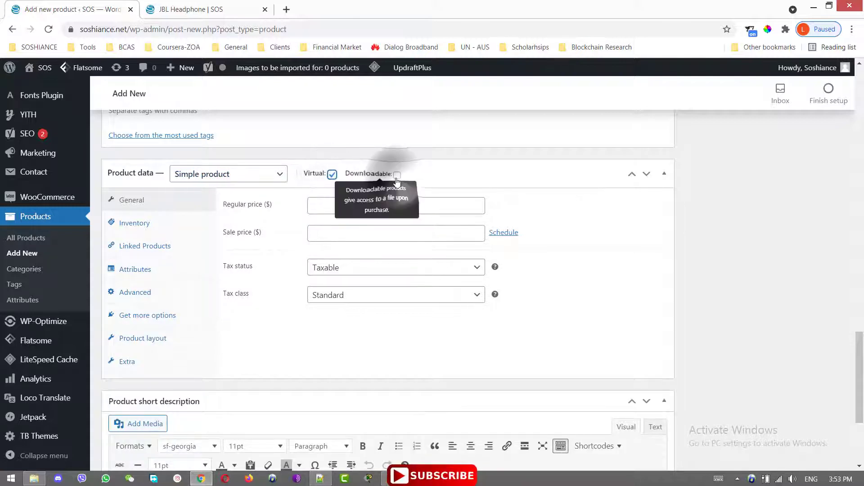
pyautogui.click(373, 206)
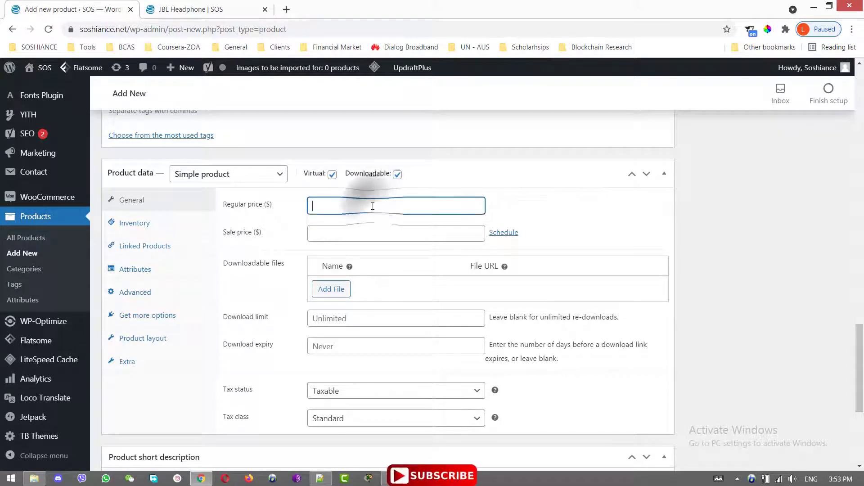
pyautogui.write('4.99')
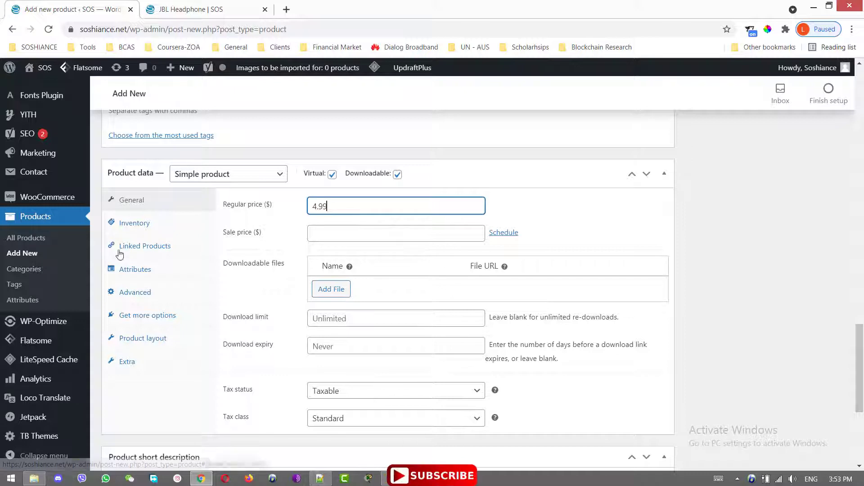
# Add a downloadable file named "Smart Home pkt file", uploading Smart Home.rar from the eCom-Products folder as its file URL.
pyautogui.click(330, 293)
pyautogui.click(446, 293)
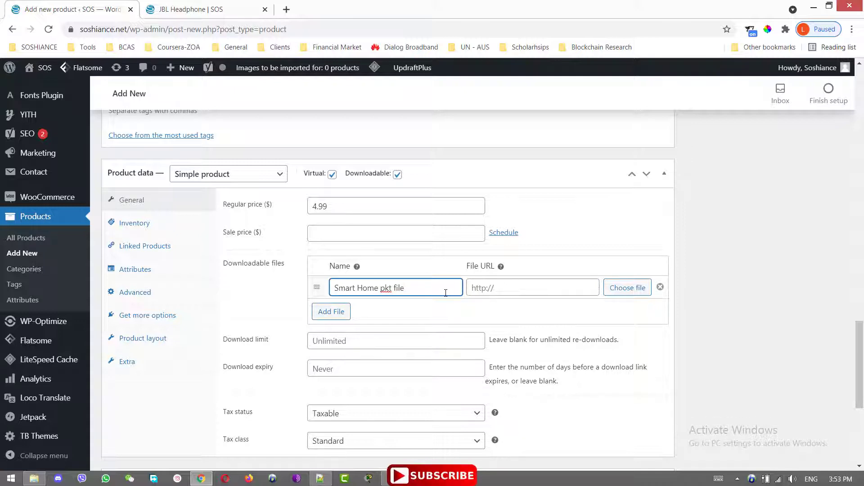
pyautogui.click(505, 295)
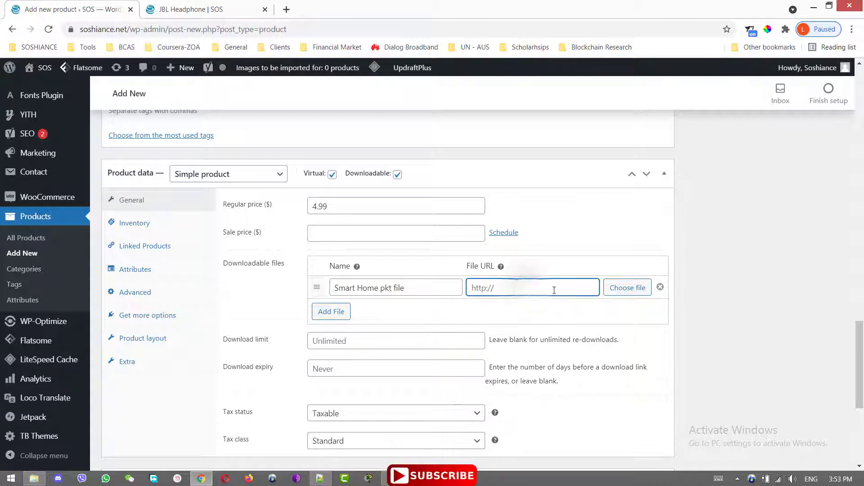
pyautogui.click(630, 290)
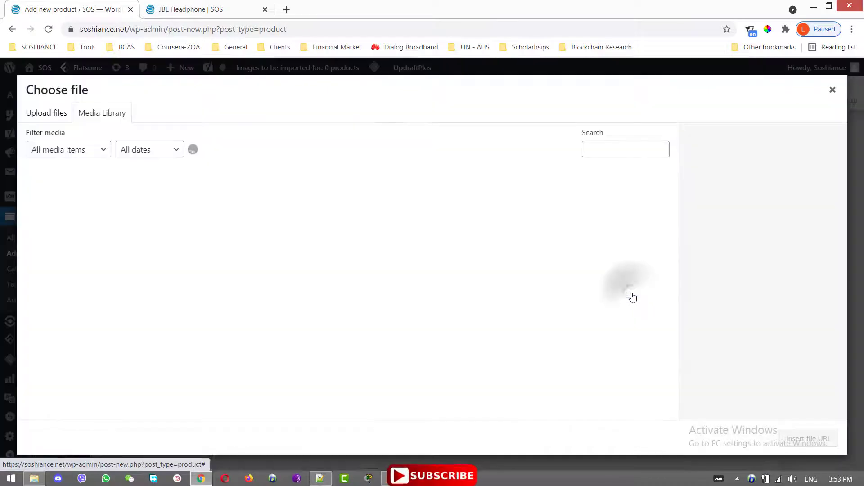
pyautogui.click(46, 115)
pyautogui.click(431, 281)
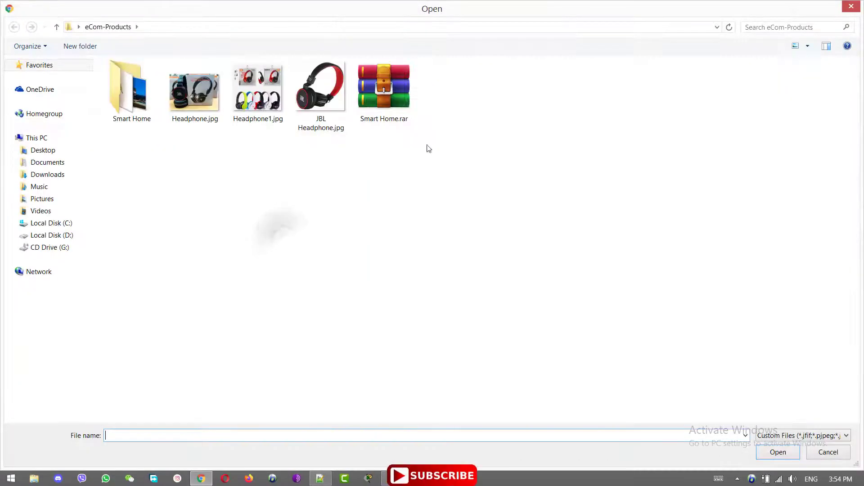
pyautogui.click(384, 90)
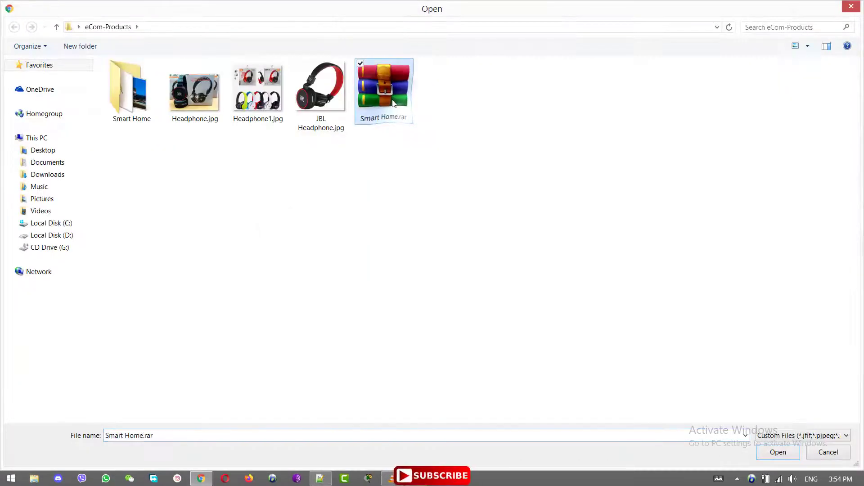
pyautogui.click(777, 452)
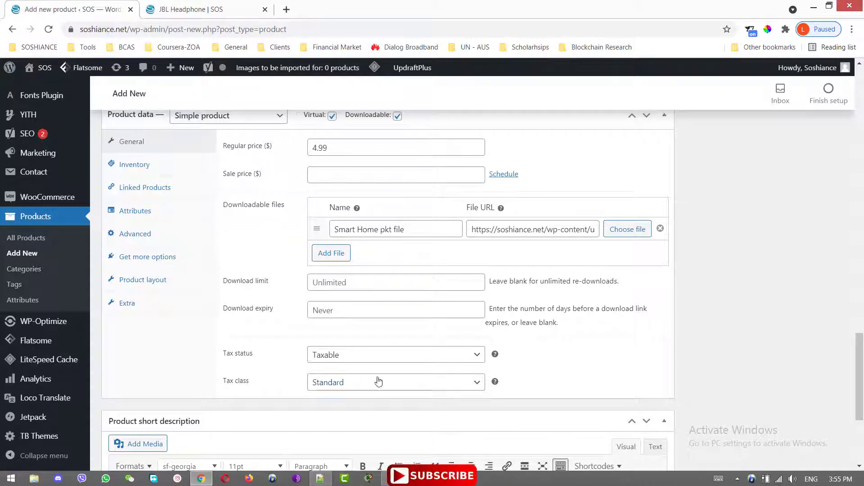
# Enter "Smart Home Simulation (IOT) Project" as the product short description, correcting the misspelled word "Simulation".
pyautogui.scroll(-5, 379, 381)
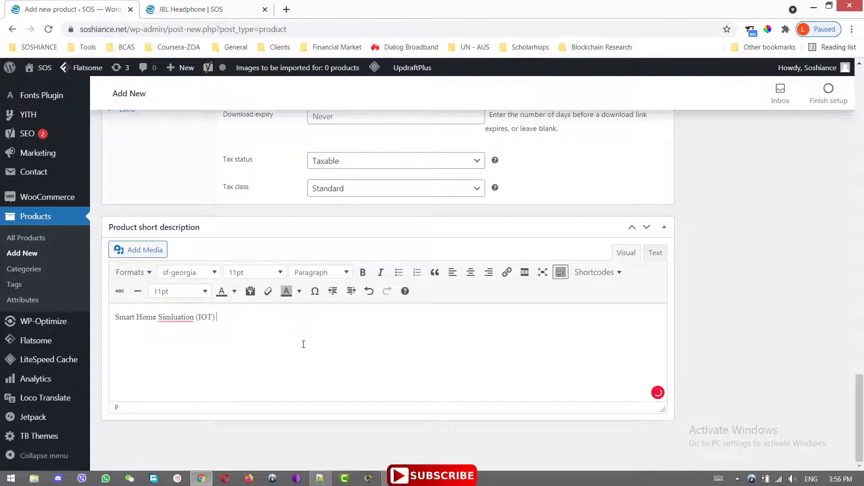
pyautogui.rightClick(172, 321)
pyautogui.click(207, 338)
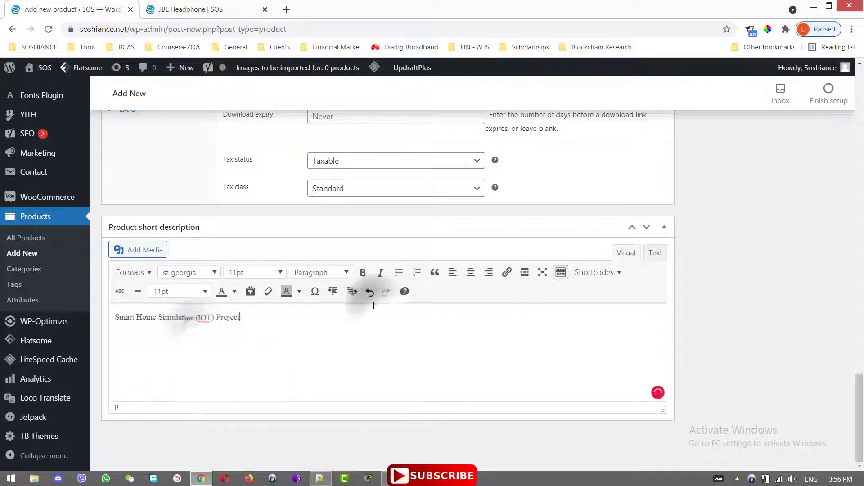
# Review the product's inventory, linked products, attributes, advanced, additional options, layout and extra settings.
pyautogui.moveTo(860, 419); pyautogui.dragTo(861, 360)
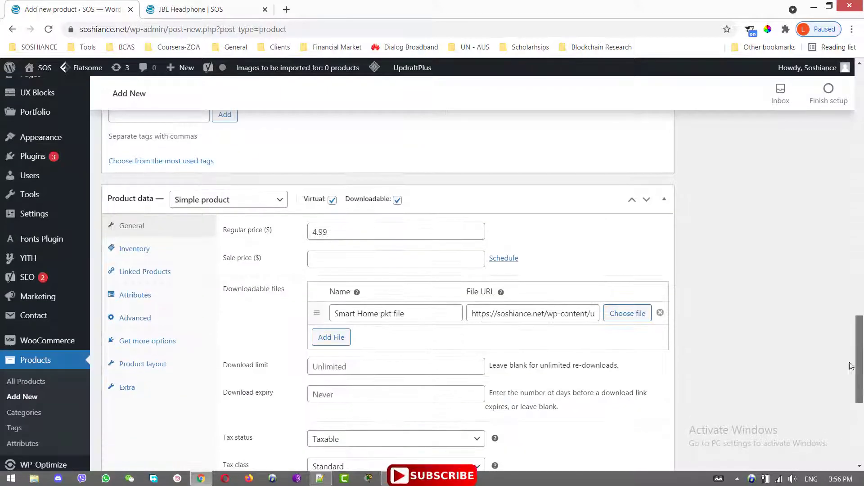
pyautogui.click(158, 250)
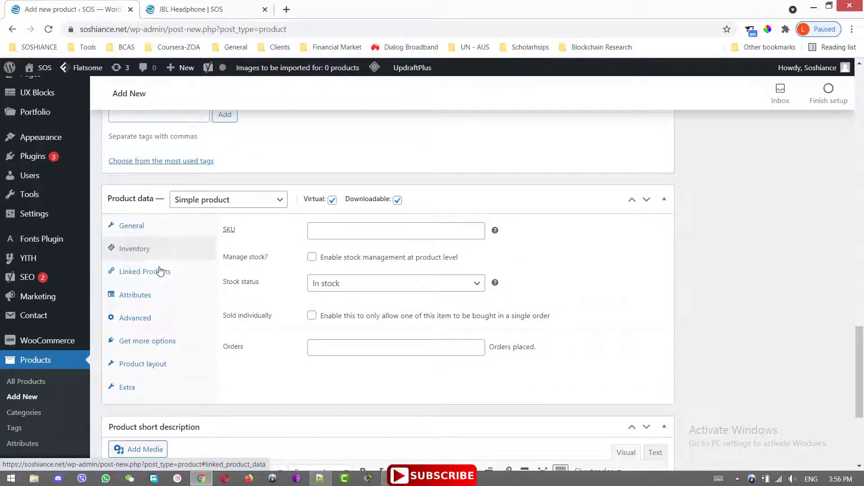
pyautogui.click(160, 270)
pyautogui.click(155, 295)
pyautogui.click(150, 318)
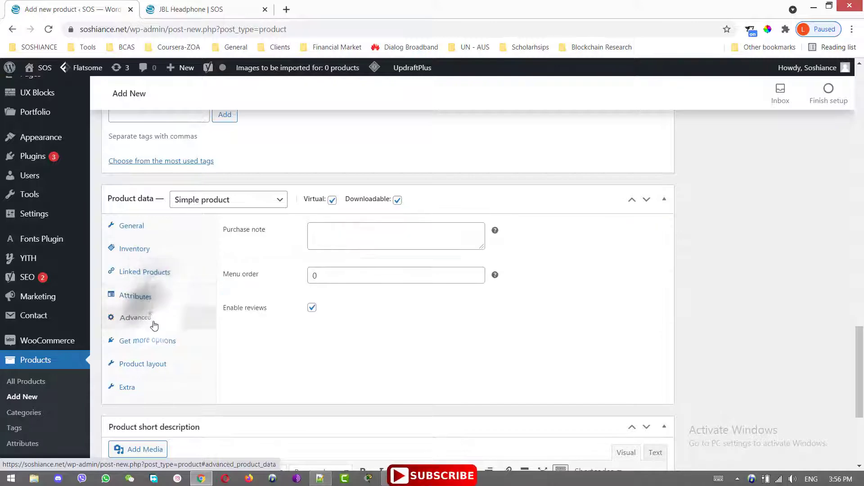
pyautogui.click(163, 343)
pyautogui.click(149, 365)
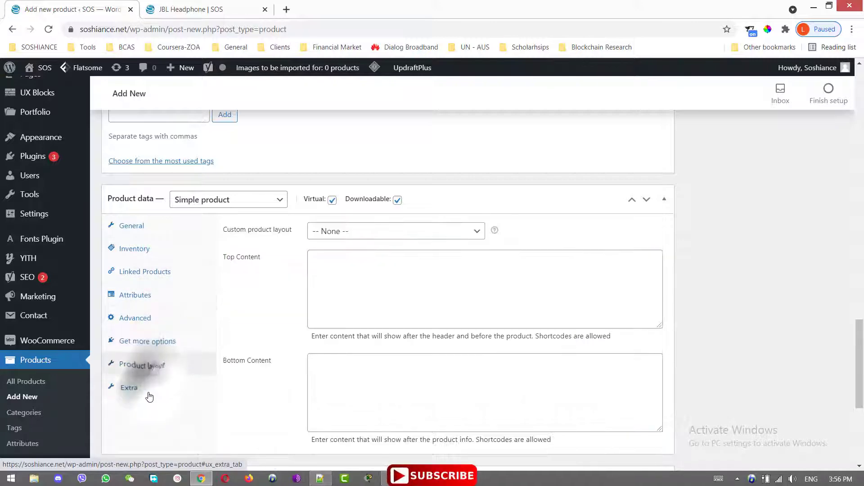
pyautogui.click(153, 389)
# Publish the Smart Home Simulation PKT file product and view its store page in a new tab.
pyautogui.moveTo(860, 355); pyautogui.dragTo(861, 134)
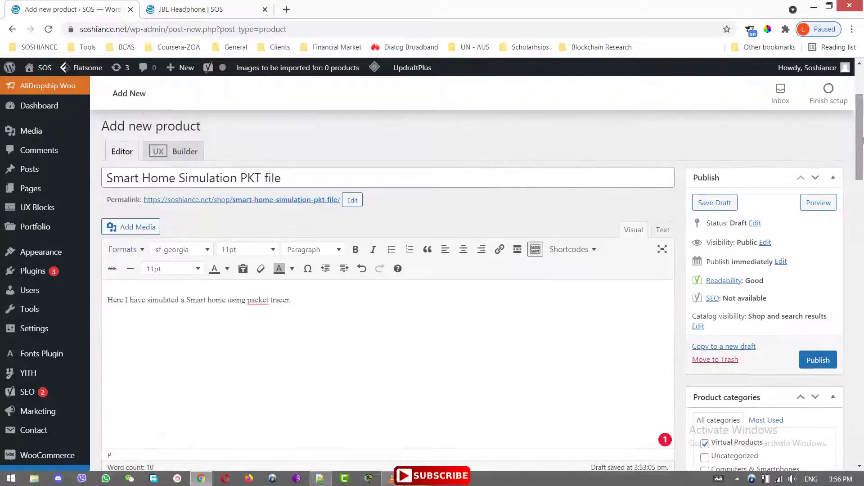
pyautogui.click(818, 360)
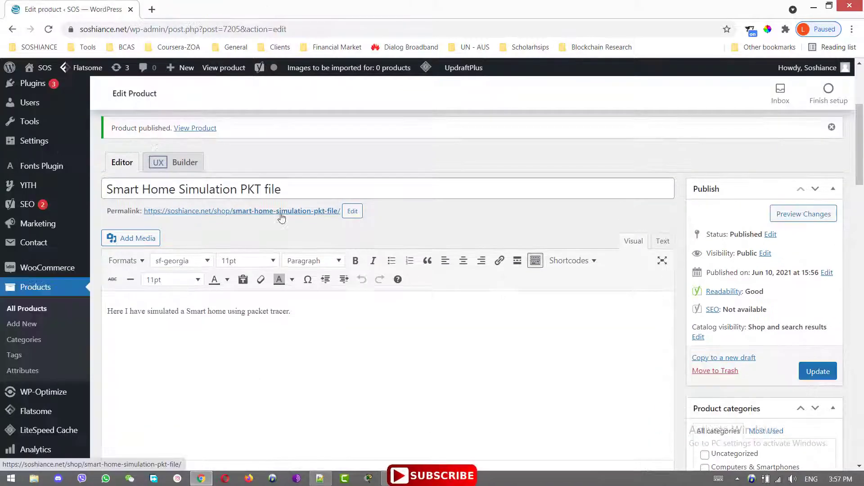
pyautogui.rightClick(282, 217)
pyautogui.click(328, 223)
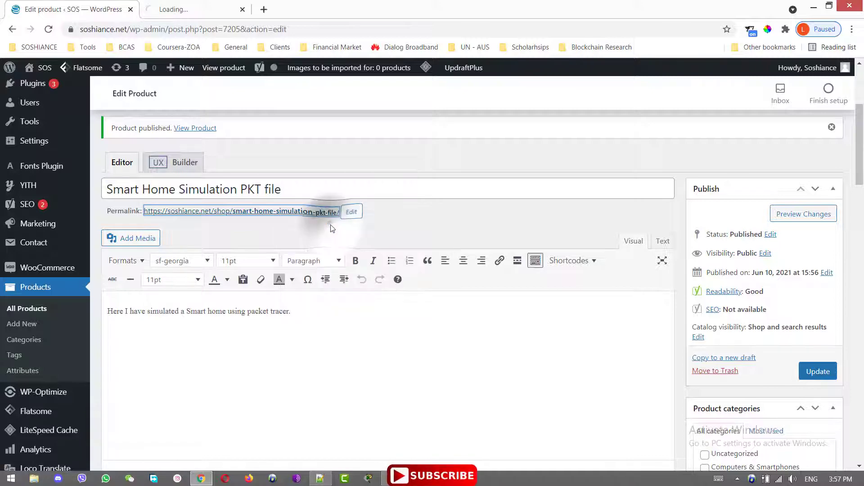
pyautogui.hotkey('ctrl', 'Tab')
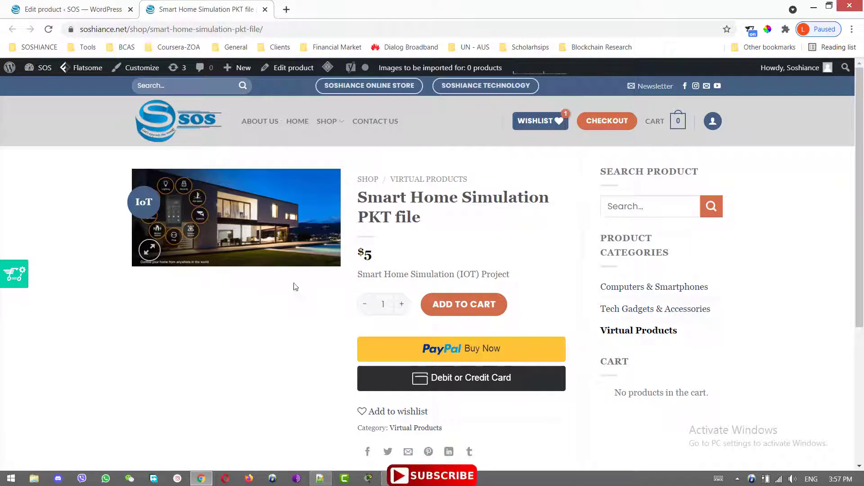
# Return to the product editor's tab, open the product attributes page and examine the name and slug fields for adding an attribute.
pyautogui.click(103, 7)
pyautogui.scroll(-3, 54, 238)
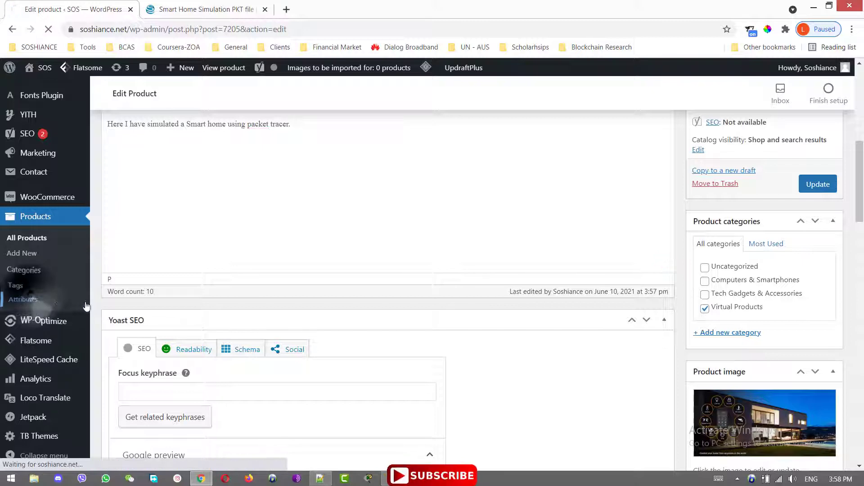
pyautogui.click(22, 300)
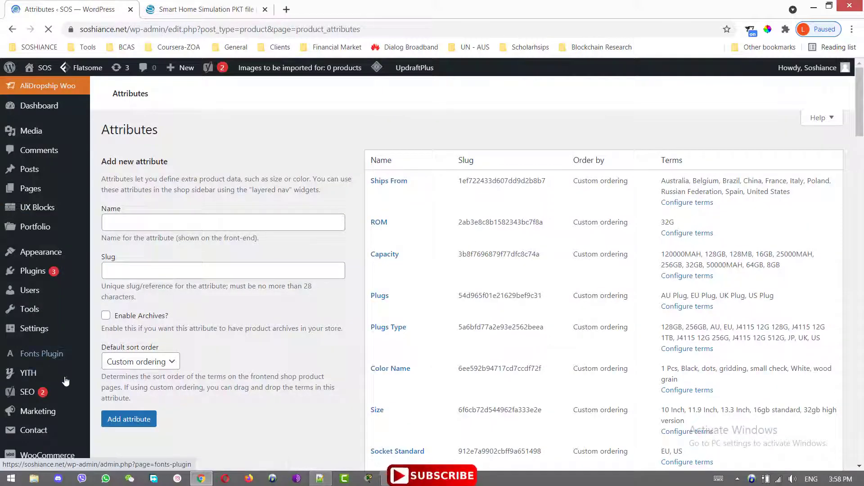
pyautogui.click(162, 249)
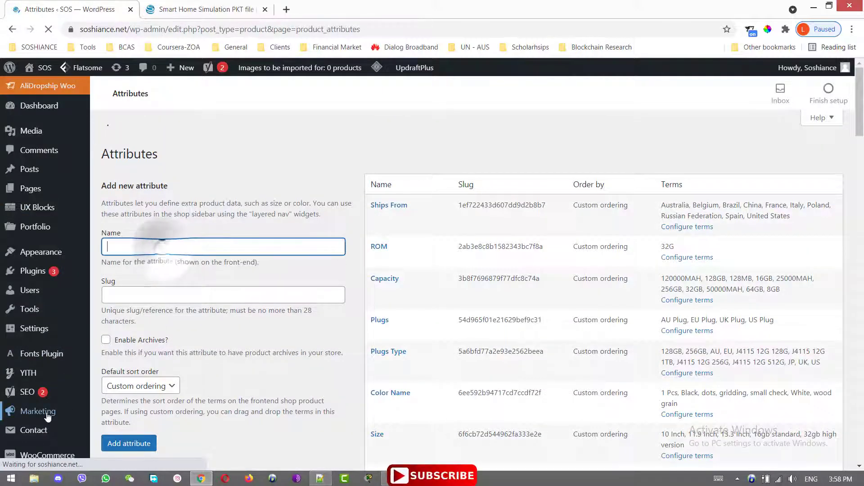
pyautogui.scroll(-4, 48, 417)
pyautogui.scroll(2, 26, 385)
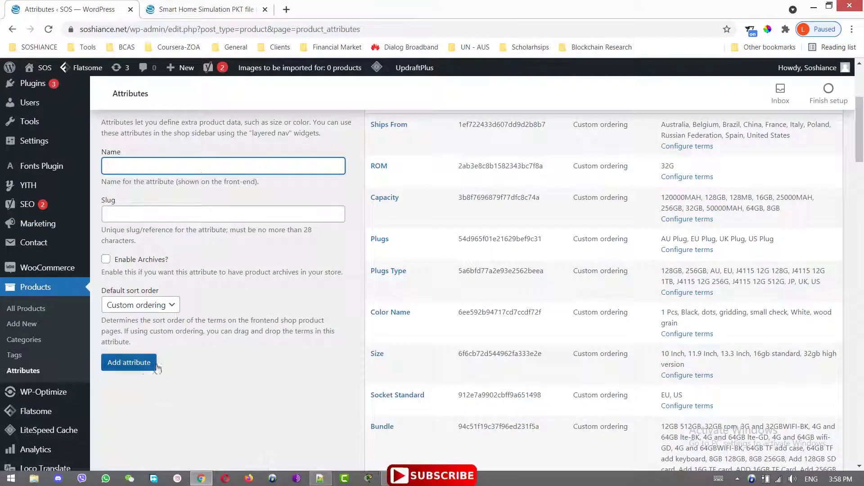
pyautogui.click(196, 167)
pyautogui.click(176, 213)
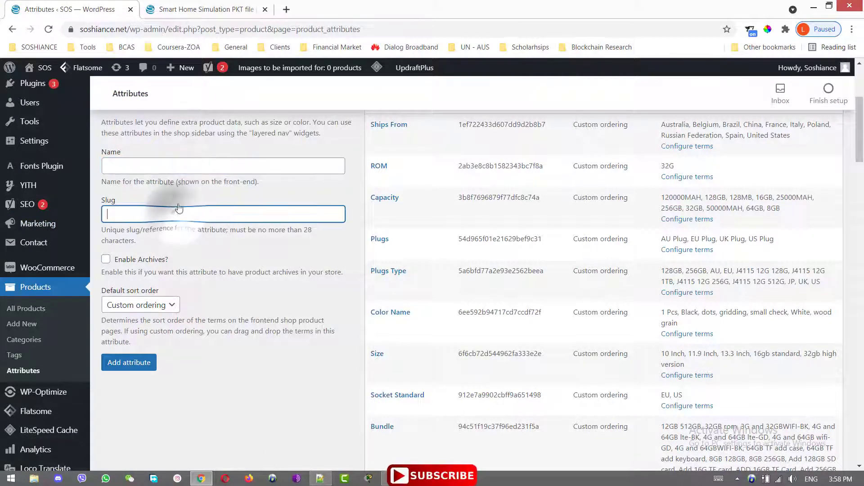
pyautogui.click(185, 166)
pyautogui.scroll(-1, 184, 162)
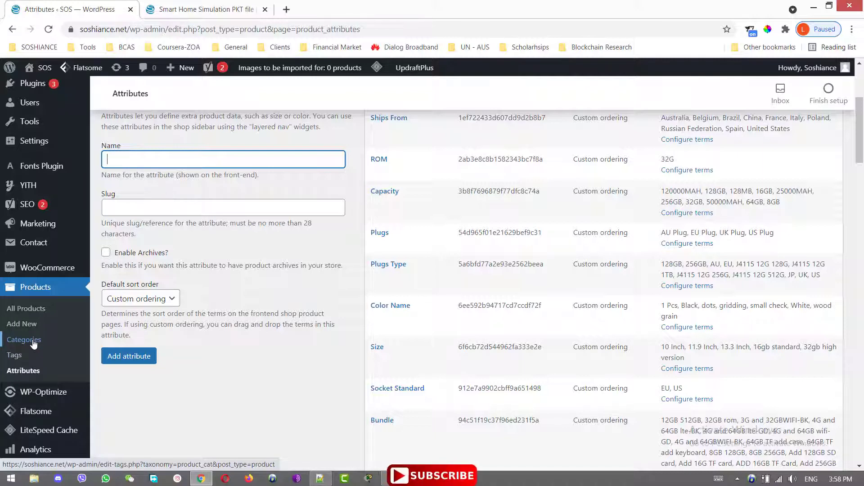
# Open the WooCommerce orders list and review the orders with their dates, statuses and totals.
pyautogui.click(39, 270)
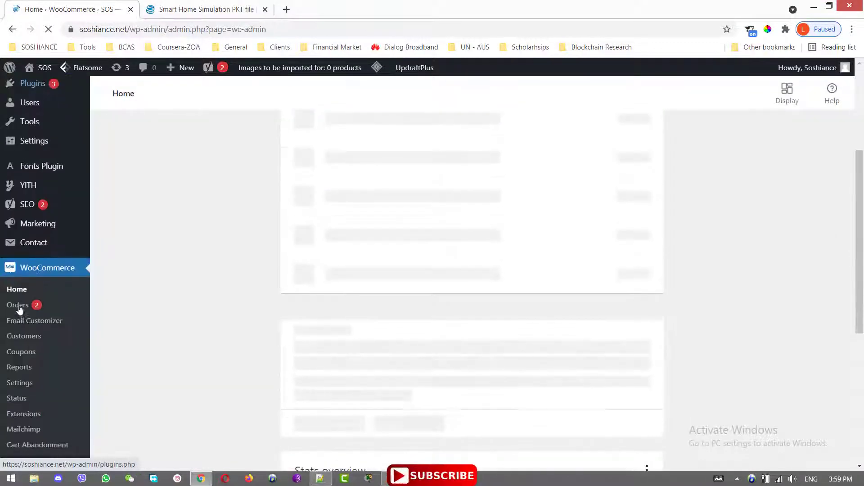
pyautogui.click(18, 306)
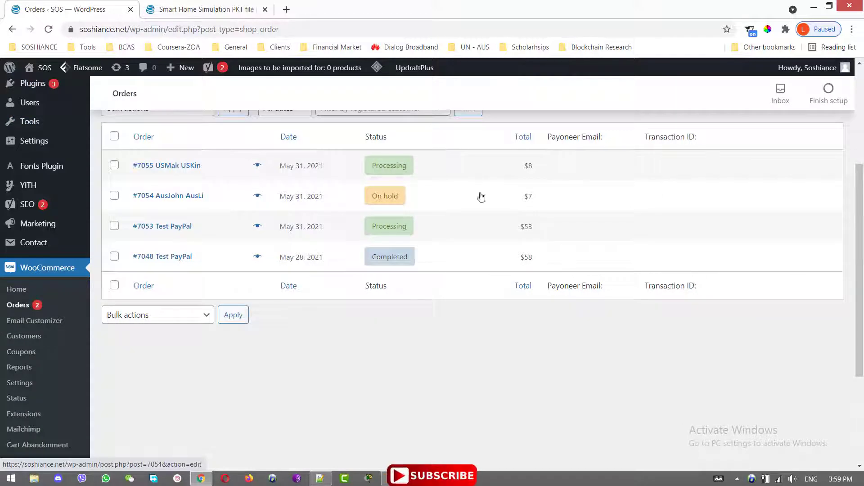
pyautogui.scroll(5, 280, 199)
pyautogui.scroll(-5, 253, 247)
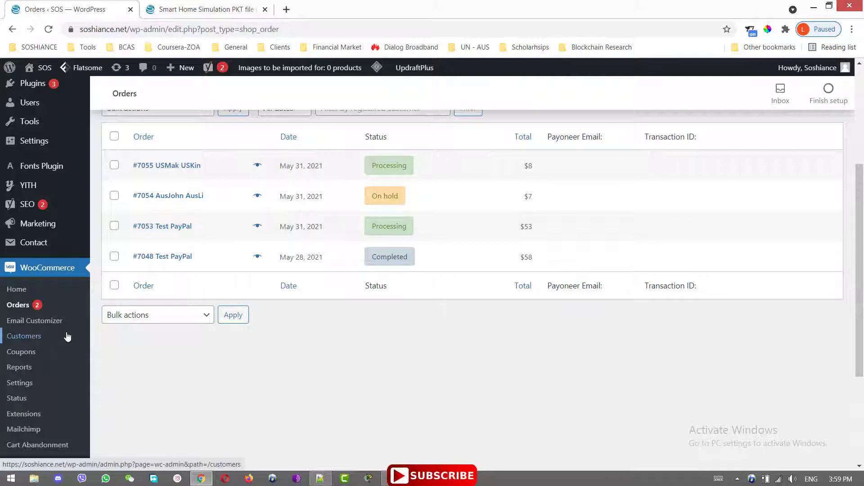
pyautogui.scroll(-3, 66, 342)
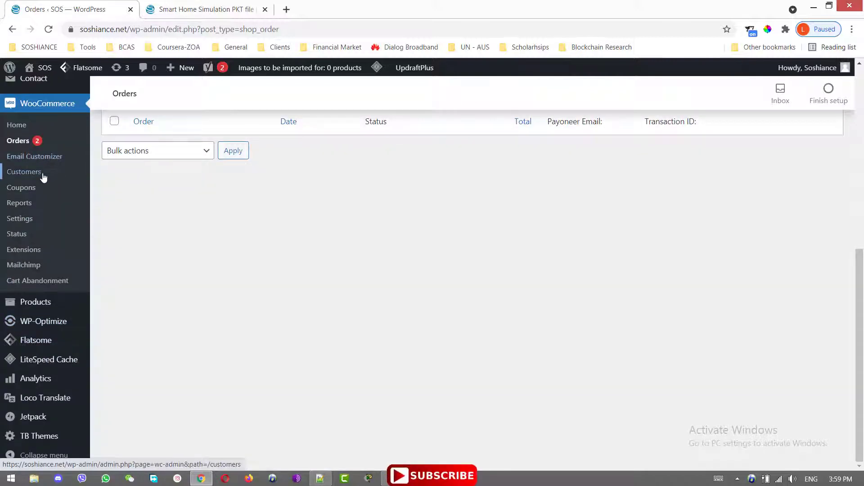
# Open the WooCommerce coupons page and examine the existing coupon's code and description and the recommended coupon extensions.
pyautogui.click(27, 191)
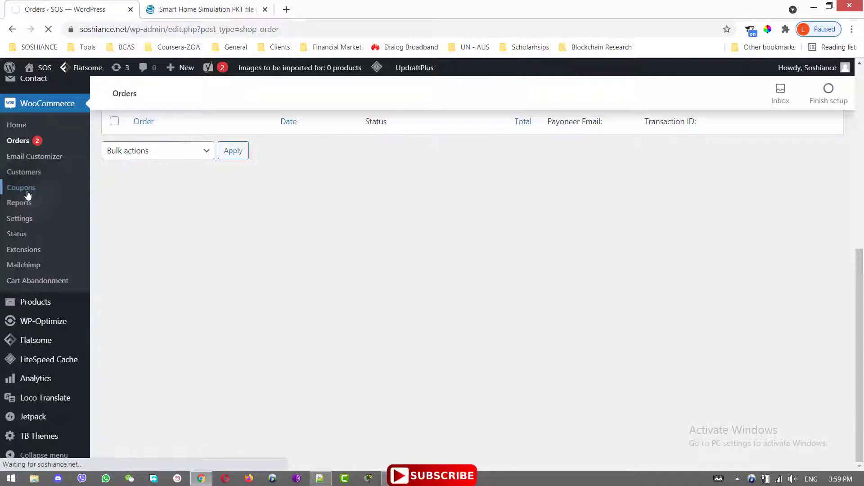
pyautogui.doubleClick(155, 338)
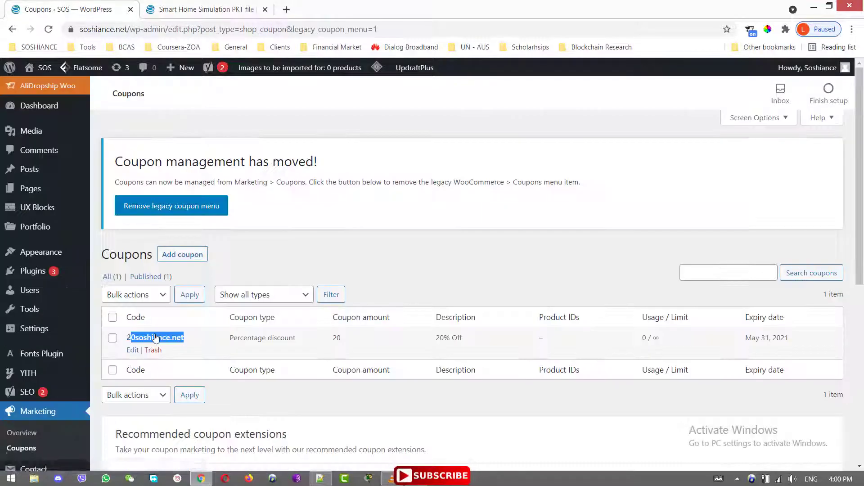
pyautogui.moveTo(155, 338); pyautogui.dragTo(155, 357)
pyautogui.moveTo(428, 343); pyautogui.dragTo(477, 341)
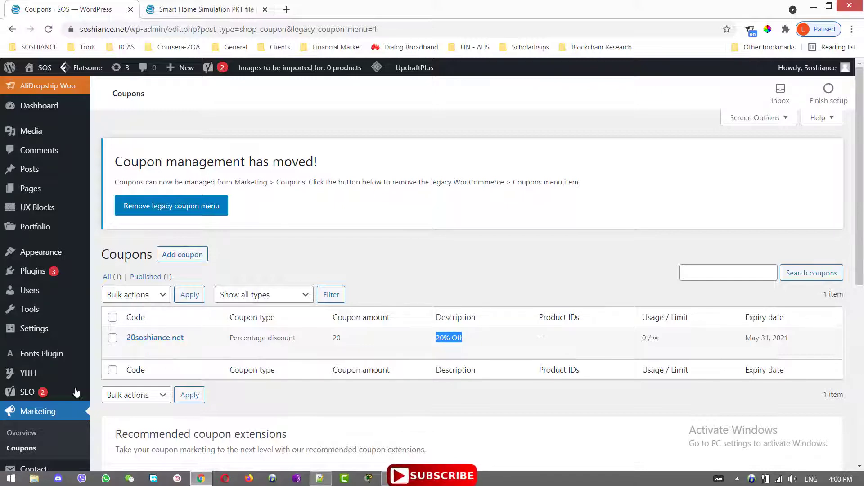
pyautogui.scroll(-4, 113, 270)
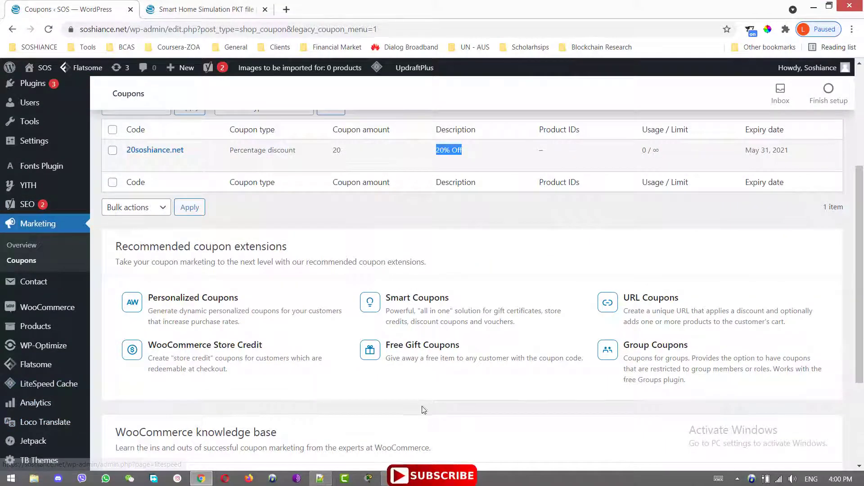
pyautogui.scroll(4, 407, 409)
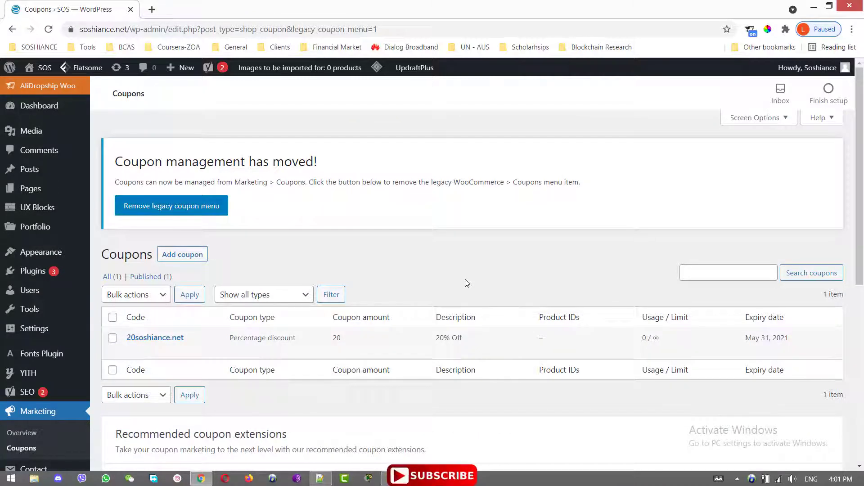
pyautogui.scroll(-4, 467, 283)
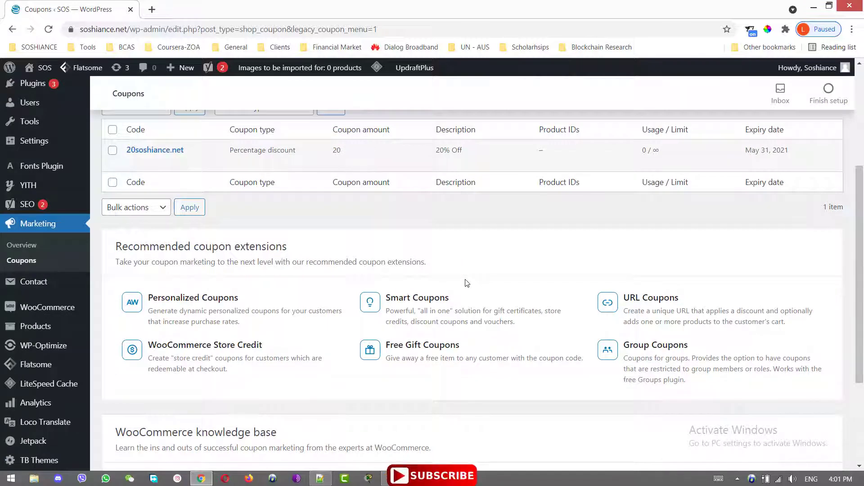
pyautogui.scroll(4, 467, 283)
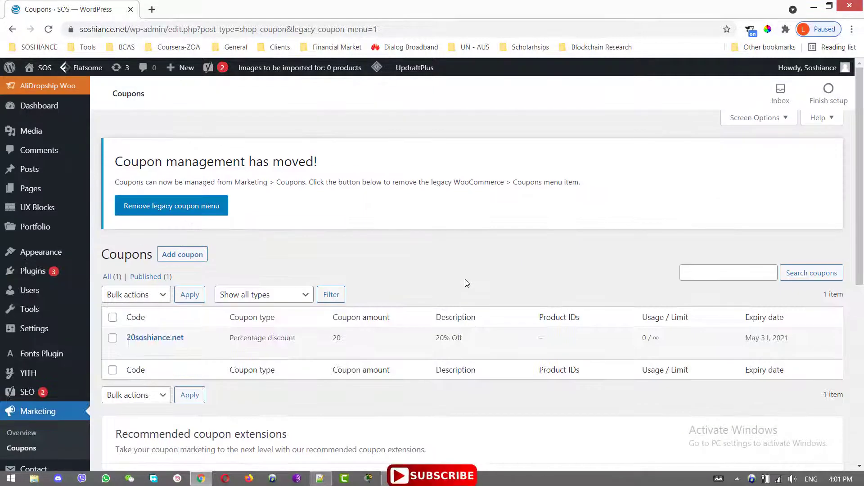